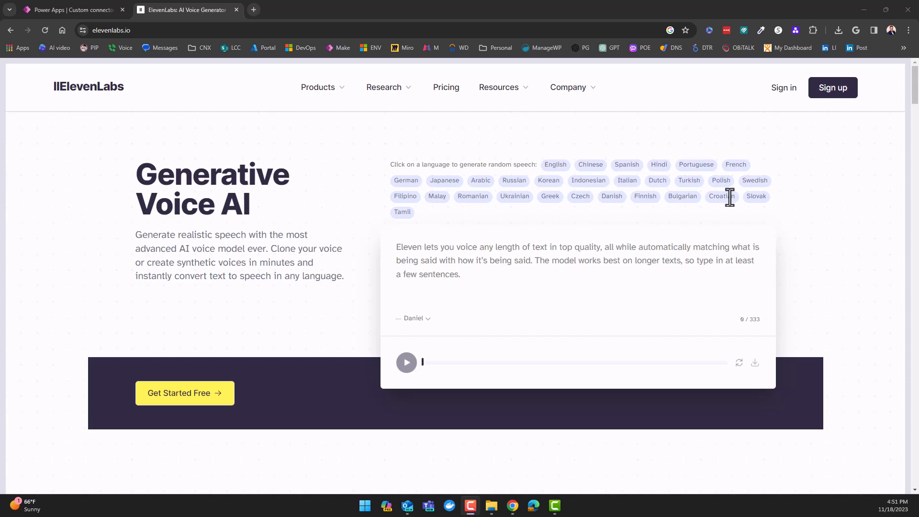
- Open the ElevenLabs pricing page and examine the Free plan's character allowance, custom voices and API access
{"action": "left_click", "coordinate": [483, 283]}
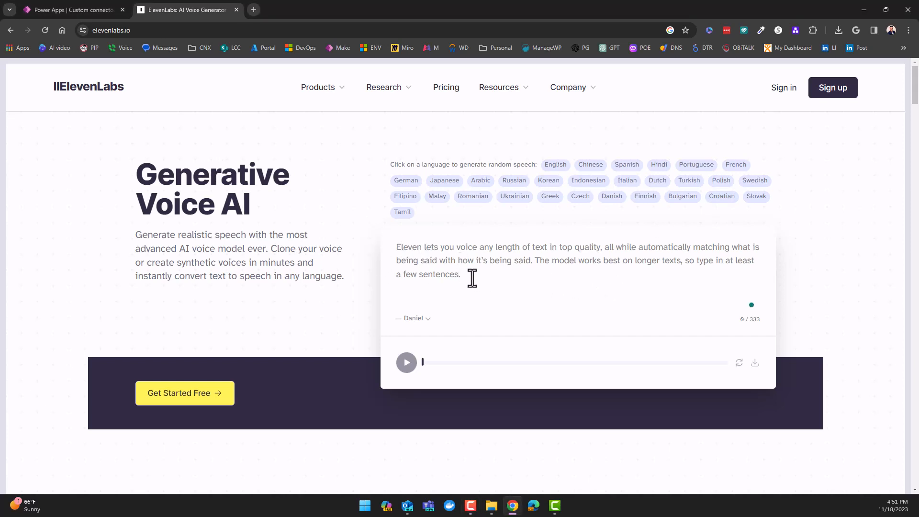
{"action": "left_click", "coordinate": [415, 249]}
{"action": "left_click", "coordinate": [452, 90]}
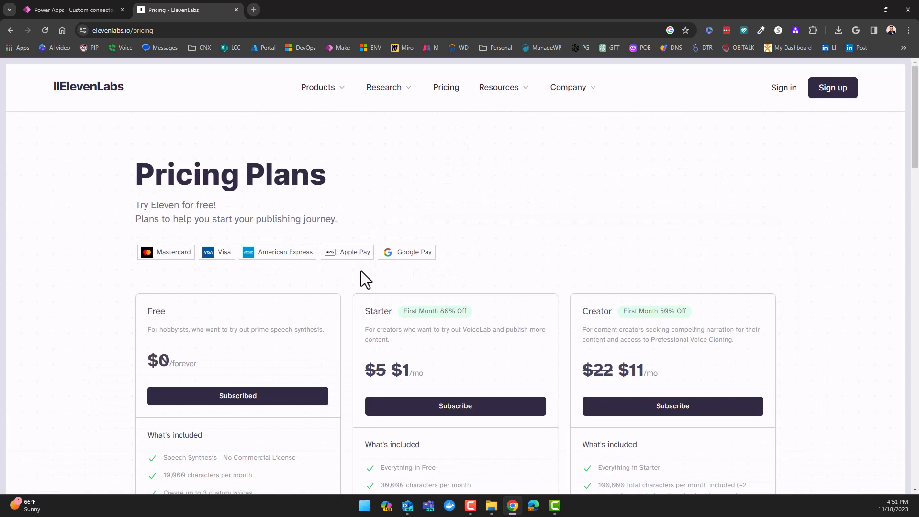
{"action": "scroll", "coordinate": [361, 273], "scroll_direction": "down", "scroll_amount": 1}
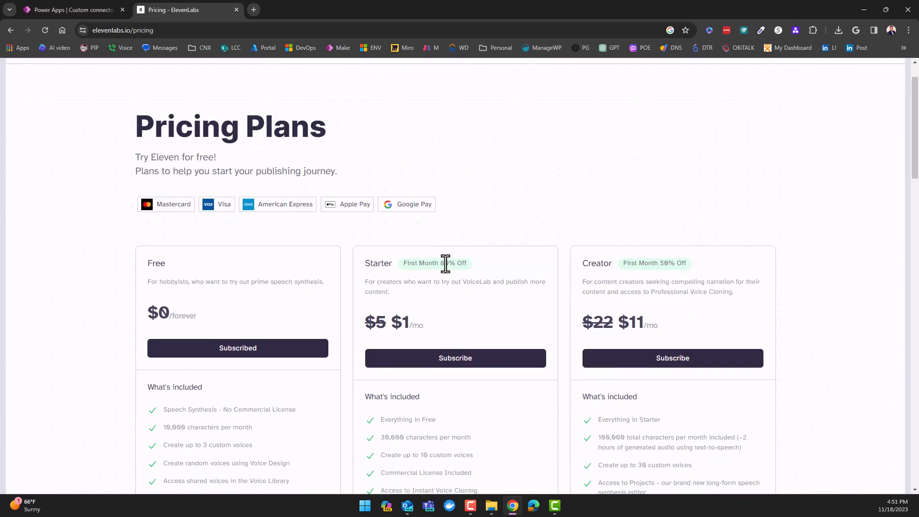
{"action": "scroll", "coordinate": [447, 318], "scroll_direction": "down", "scroll_amount": 1}
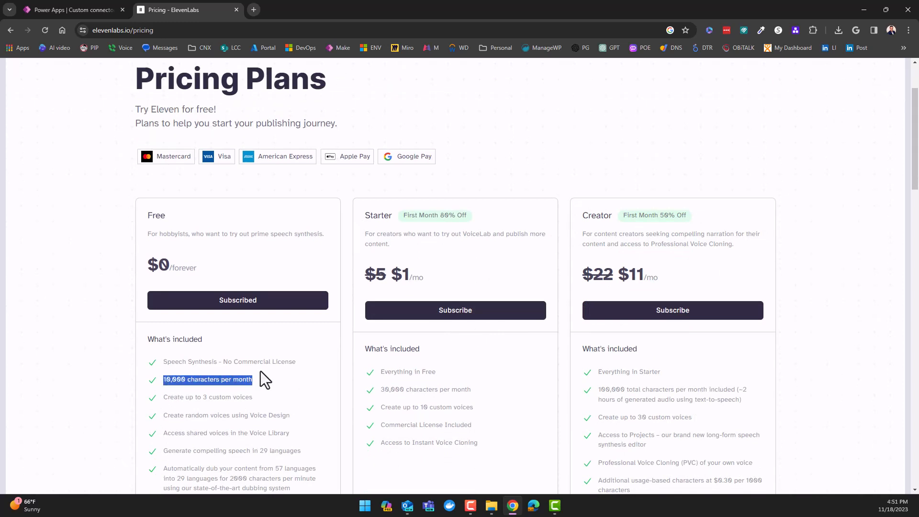
{"action": "scroll", "coordinate": [218, 398], "scroll_direction": "down", "scroll_amount": 1}
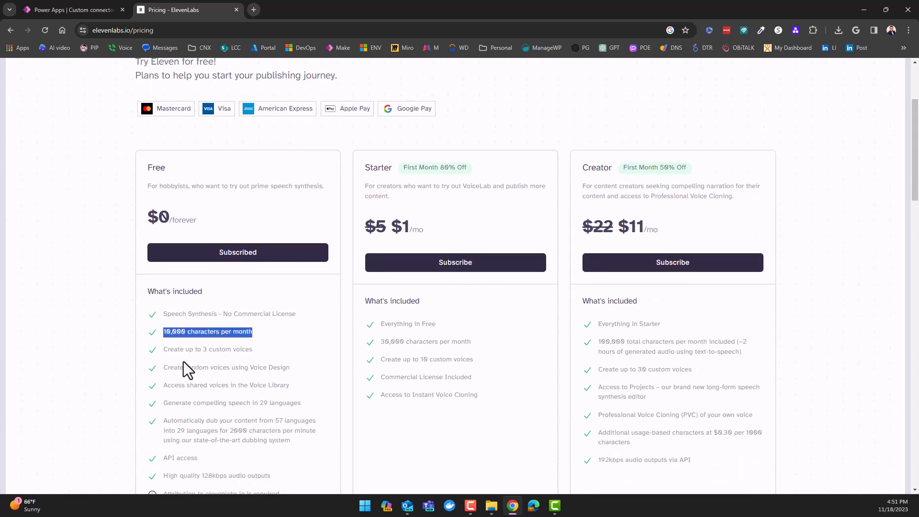
{"action": "left_click_drag", "start_coordinate": [167, 349], "coordinate": [256, 349]}
{"action": "left_click", "coordinate": [264, 351]}
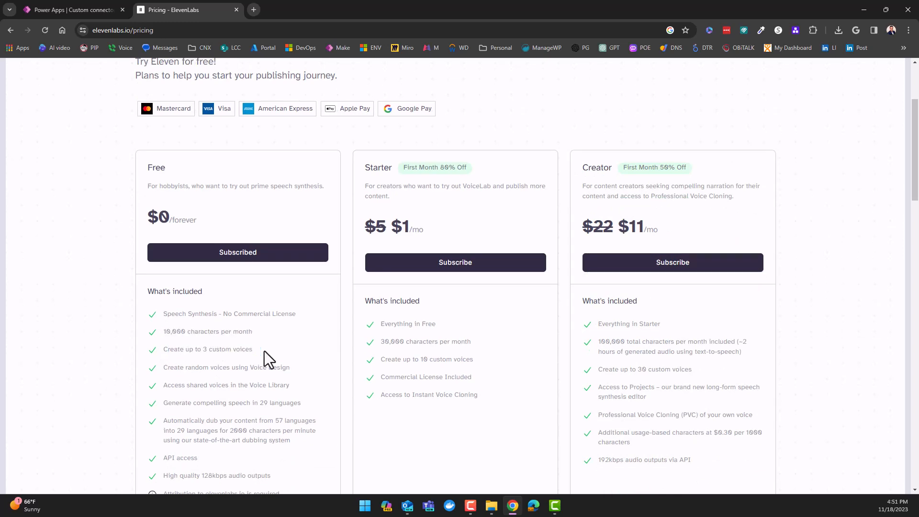
{"action": "scroll", "coordinate": [264, 351], "scroll_direction": "down", "scroll_amount": 2}
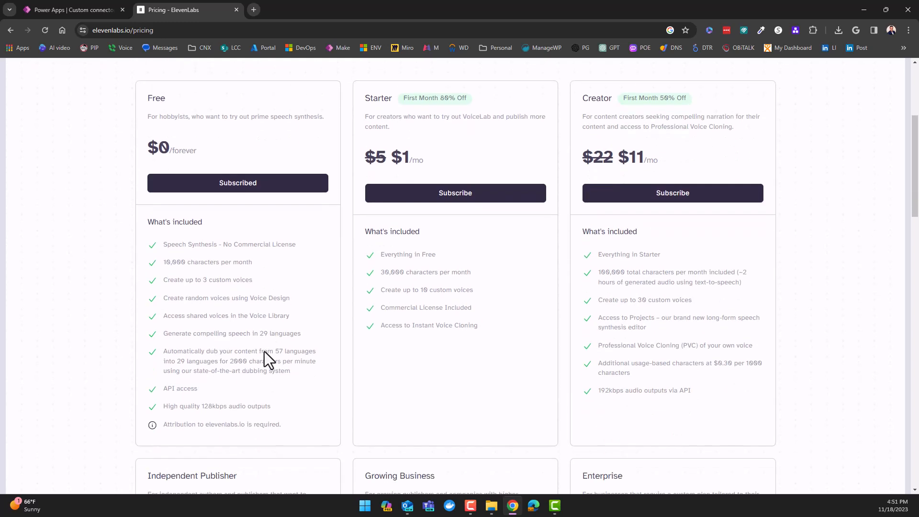
{"action": "left_click_drag", "start_coordinate": [171, 358], "coordinate": [305, 348]}
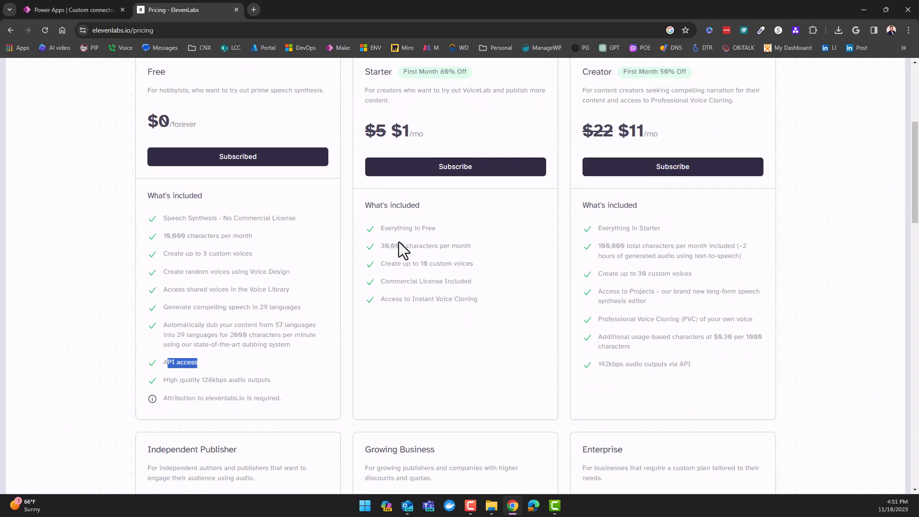
- Examine the Starter plan's first-month discount, monthly character allowance and regular price
{"action": "scroll", "coordinate": [407, 229], "scroll_direction": "up", "scroll_amount": 1}
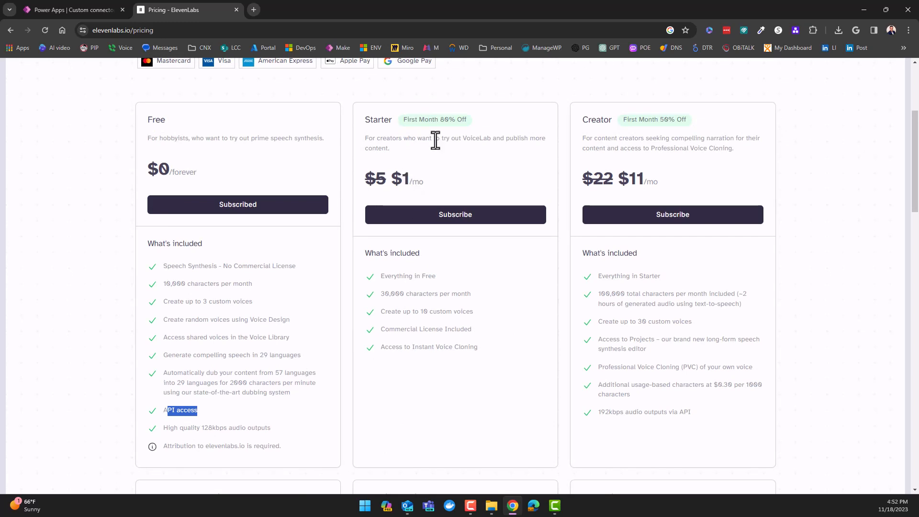
{"action": "left_click_drag", "start_coordinate": [402, 120], "coordinate": [471, 120]}
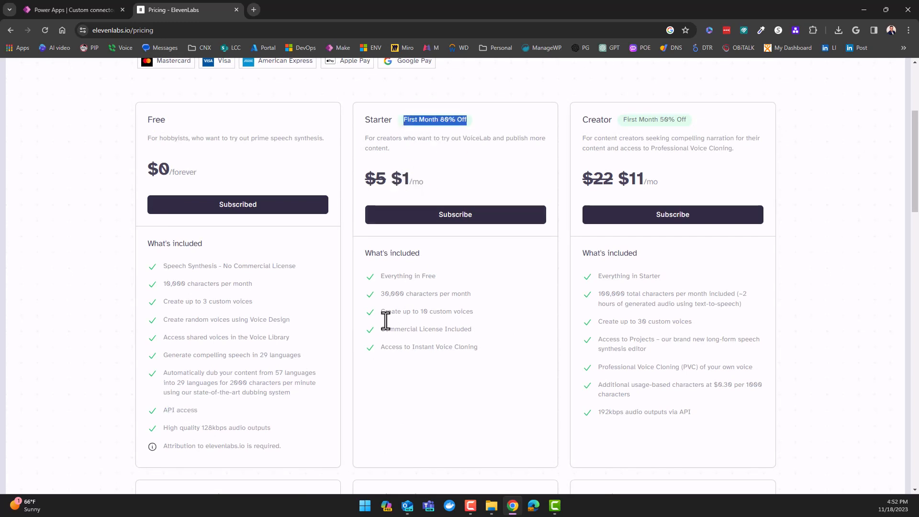
{"action": "left_click_drag", "start_coordinate": [381, 294], "coordinate": [403, 294]}
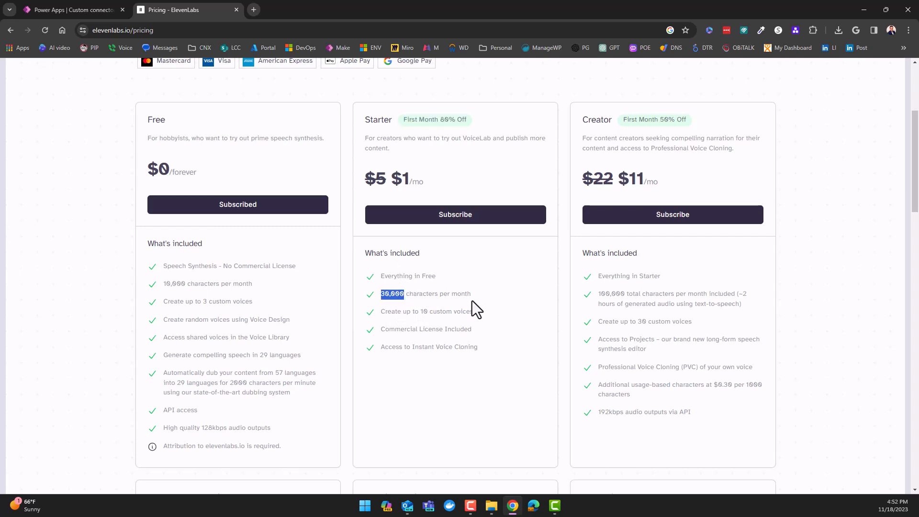
{"action": "mouse_move", "coordinate": [386, 179]}
{"action": "left_mouse_down"}
{"action": "mouse_move", "coordinate": [412, 181]}
{"action": "mouse_move", "coordinate": [368, 180]}
{"action": "mouse_move", "coordinate": [386, 182]}
{"action": "left_mouse_up"}
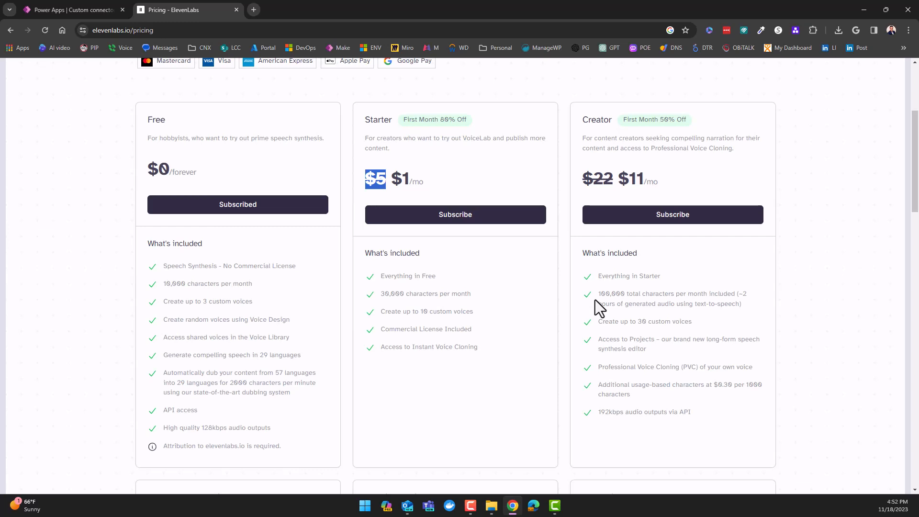
{"action": "scroll", "coordinate": [595, 300], "scroll_direction": "up", "scroll_amount": 4}
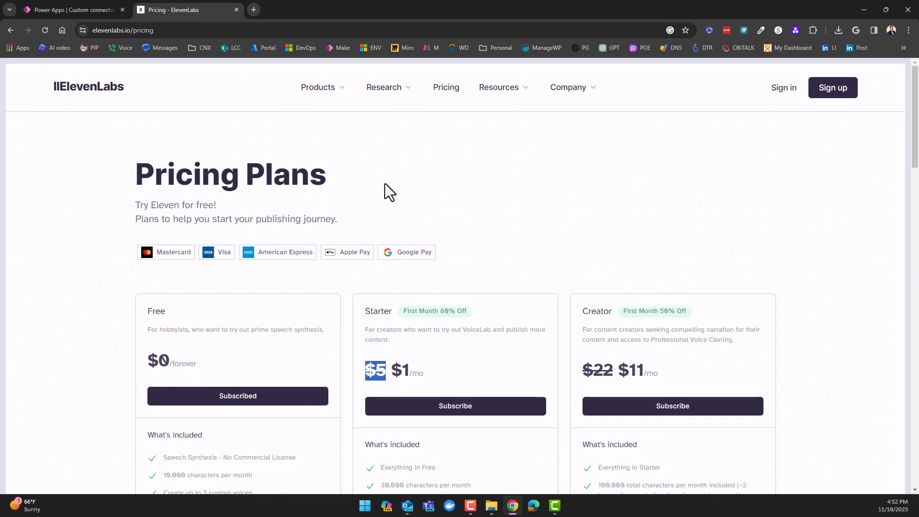
- Review the higher pricing tiers, checking the Growing Business plan's monthly price and character allowance
{"action": "scroll", "coordinate": [420, 232], "scroll_direction": "down", "scroll_amount": 1}
{"action": "scroll", "coordinate": [415, 225], "scroll_direction": "down", "scroll_amount": 12}
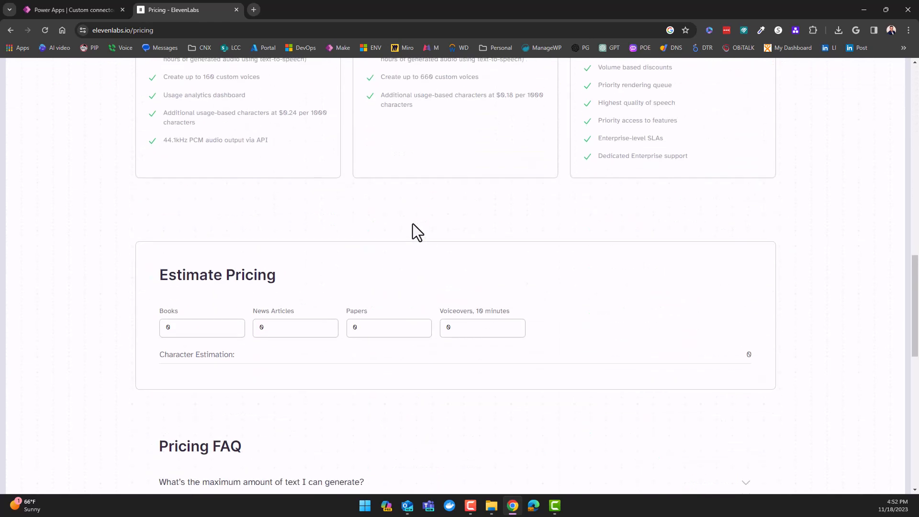
{"action": "scroll", "coordinate": [412, 224], "scroll_direction": "up", "scroll_amount": 8}
{"action": "scroll", "coordinate": [479, 316], "scroll_direction": "down", "scroll_amount": 3}
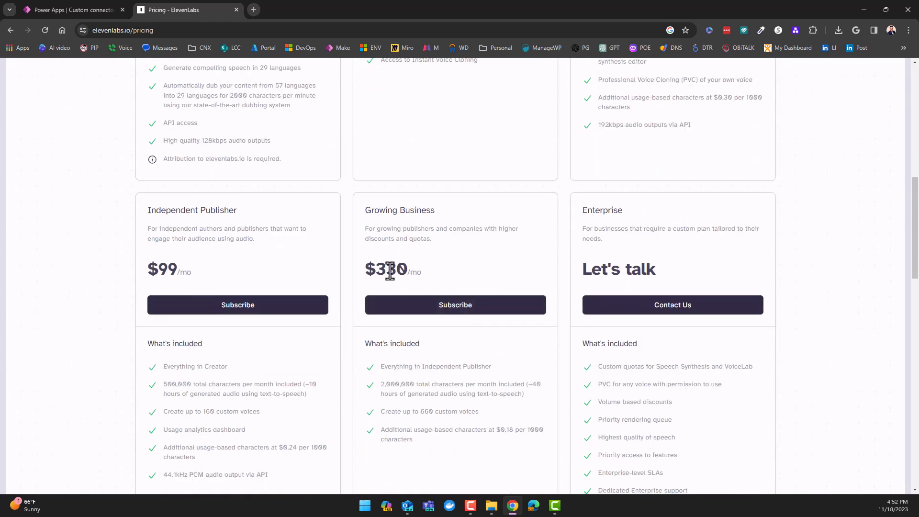
{"action": "left_click_drag", "start_coordinate": [376, 268], "coordinate": [469, 266]}
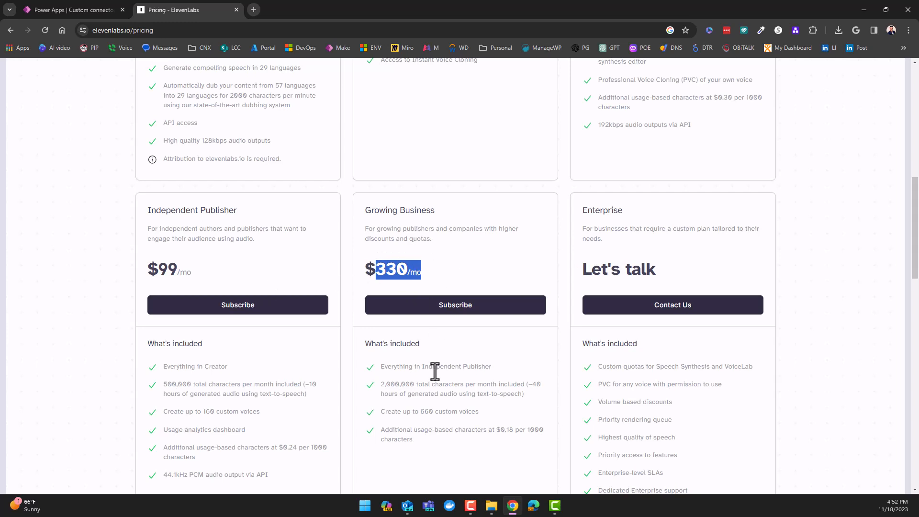
{"action": "scroll", "coordinate": [436, 372], "scroll_direction": "down", "scroll_amount": 1}
{"action": "left_click_drag", "start_coordinate": [382, 335], "coordinate": [422, 336]}
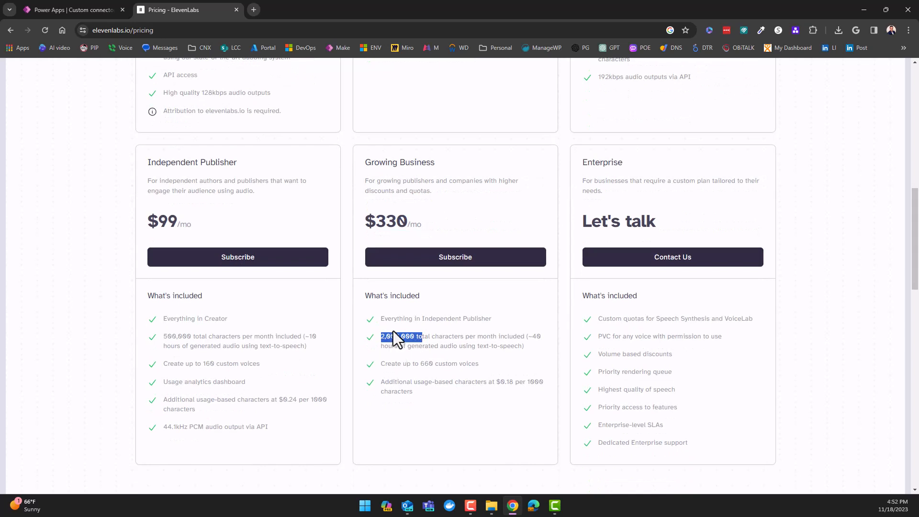
{"action": "left_click", "coordinate": [459, 341]}
{"action": "scroll", "coordinate": [459, 341], "scroll_direction": "up", "scroll_amount": 9}
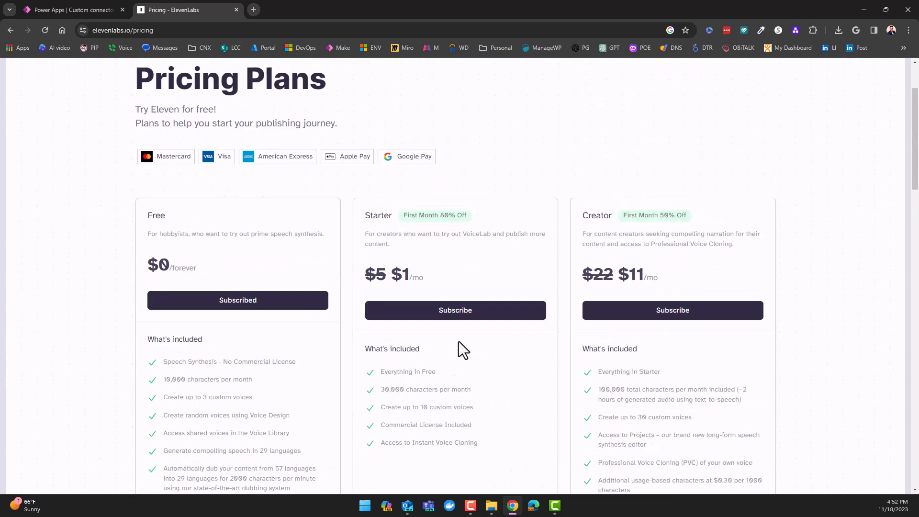
{"action": "scroll", "coordinate": [459, 341], "scroll_direction": "up", "scroll_amount": 2}
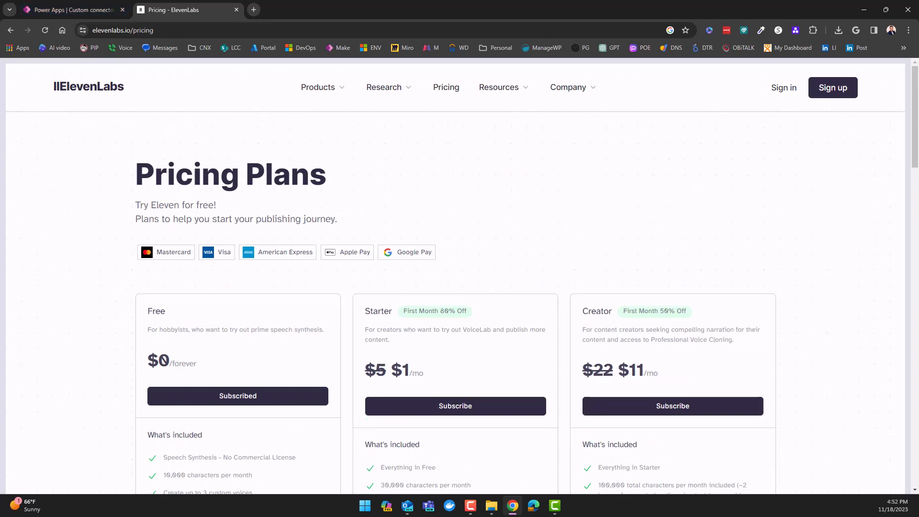
- Switch to Power Apps, dismiss the pop-up tips and open the environment's list of solutions
{"action": "left_click", "coordinate": [86, 13]}
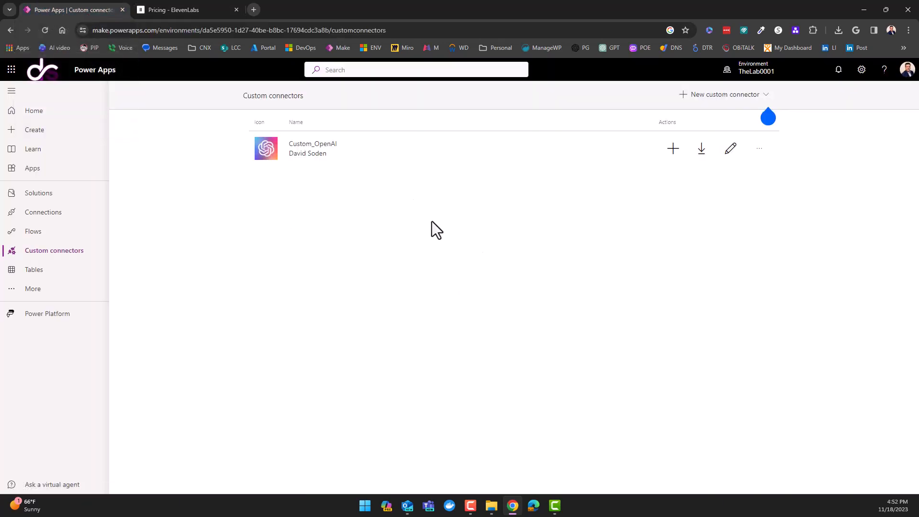
{"action": "mouse_move", "coordinate": [749, 86]}
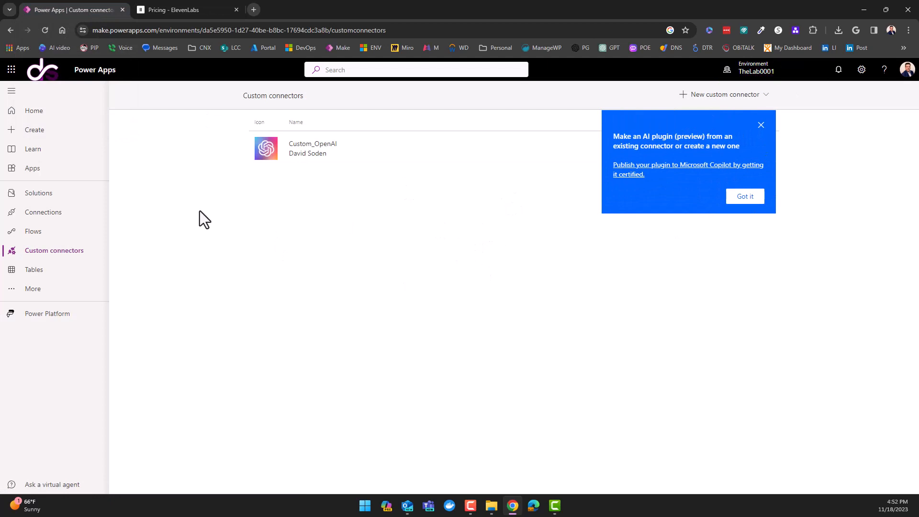
{"action": "left_click", "coordinate": [761, 125]}
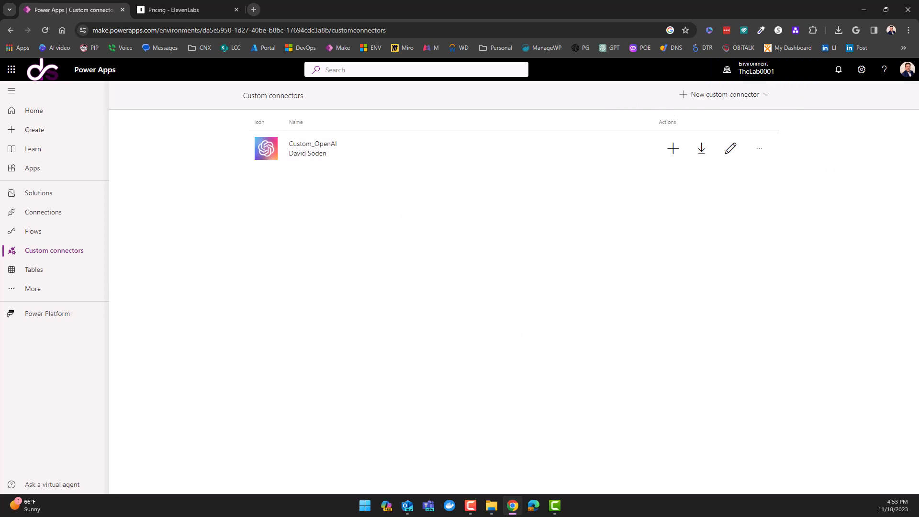
{"action": "left_click", "coordinate": [31, 170]}
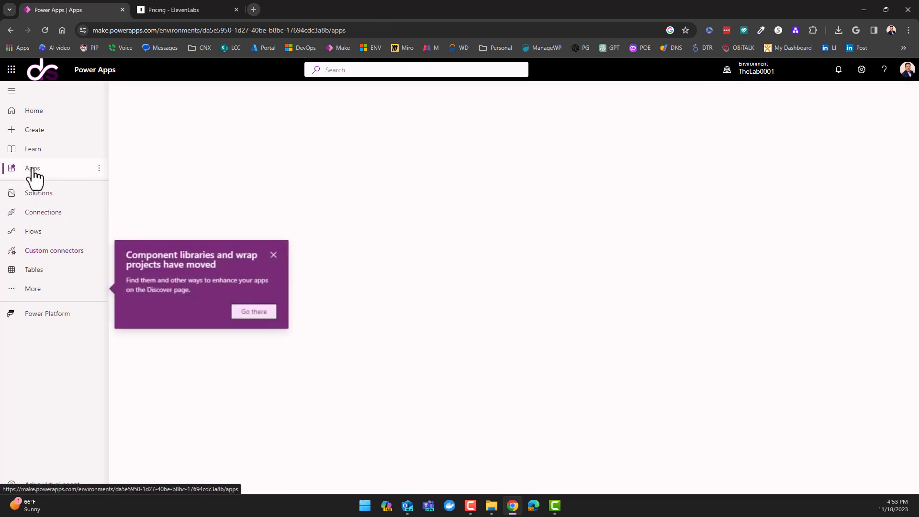
{"action": "left_click", "coordinate": [275, 254]}
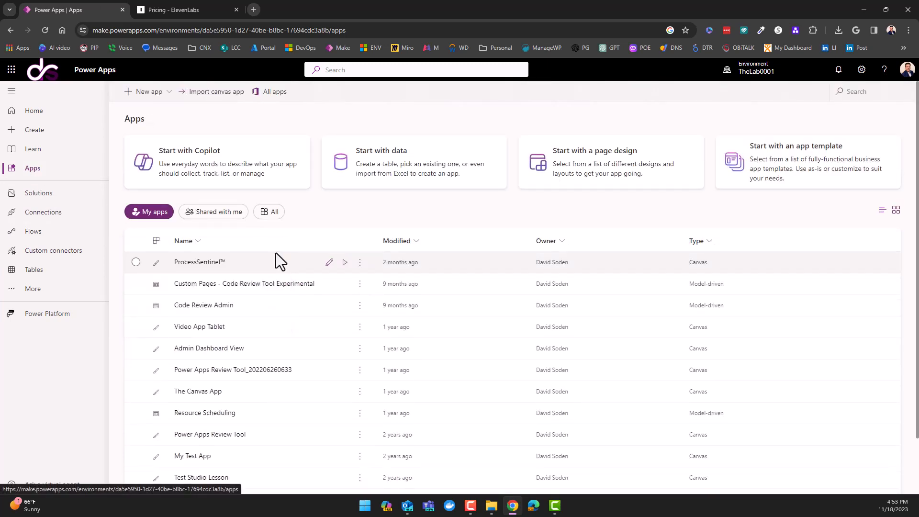
{"action": "left_click", "coordinate": [59, 217]}
{"action": "left_click", "coordinate": [43, 194]}
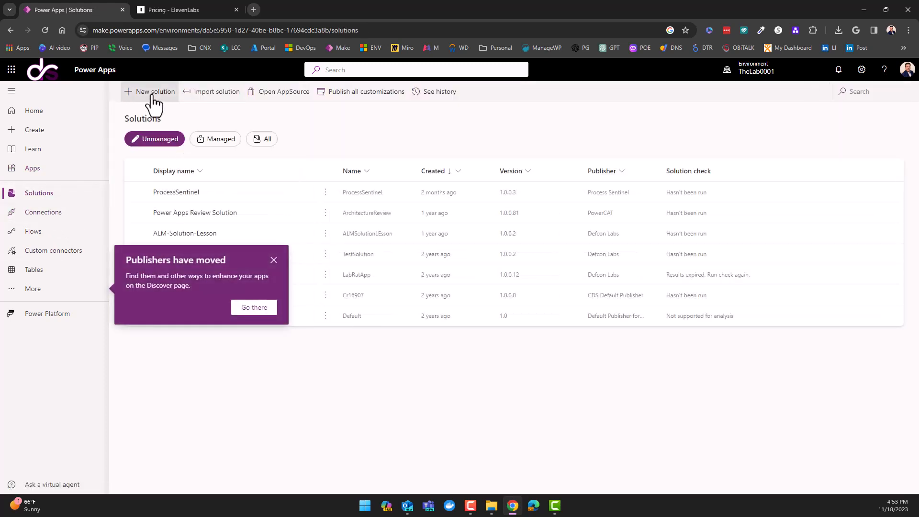
- Import the solution file 11ElevenLabsCustomConnector_1_0_0_1.zip from the Downloads folder
{"action": "left_click", "coordinate": [220, 96]}
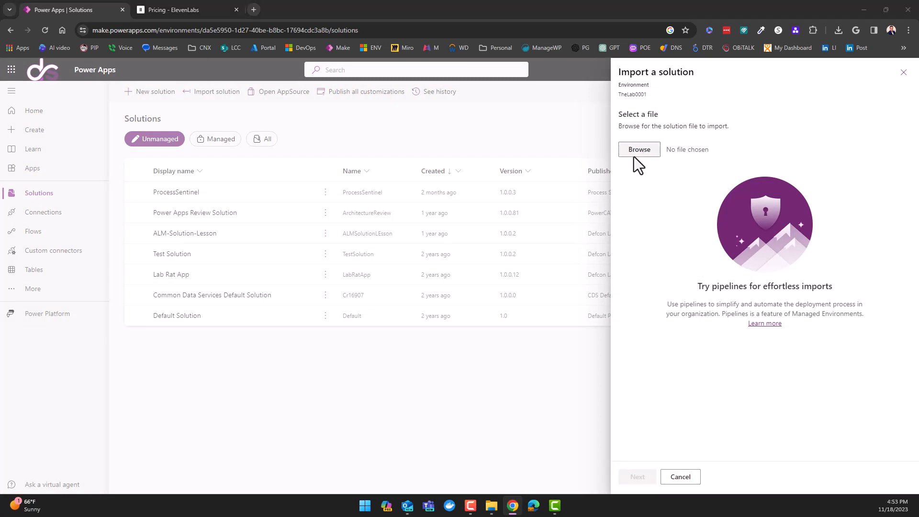
{"action": "left_click", "coordinate": [635, 157]}
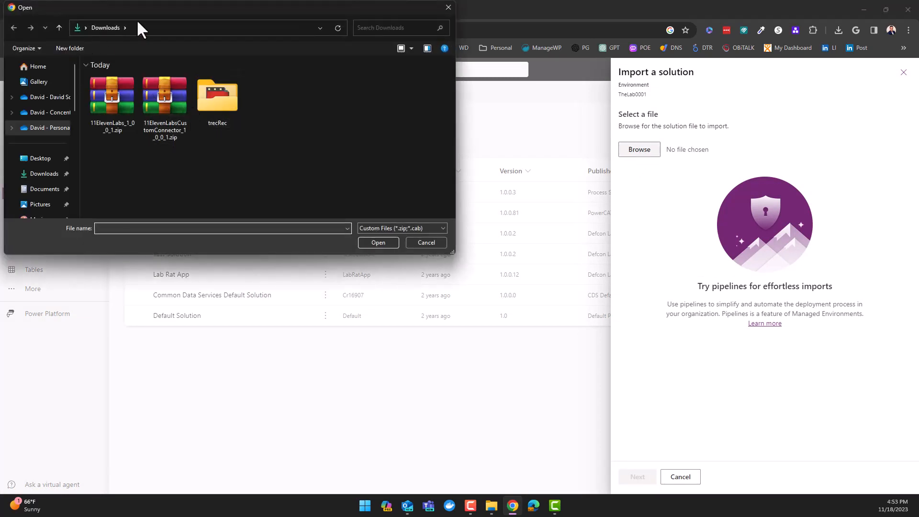
{"action": "left_click", "coordinate": [412, 48]}
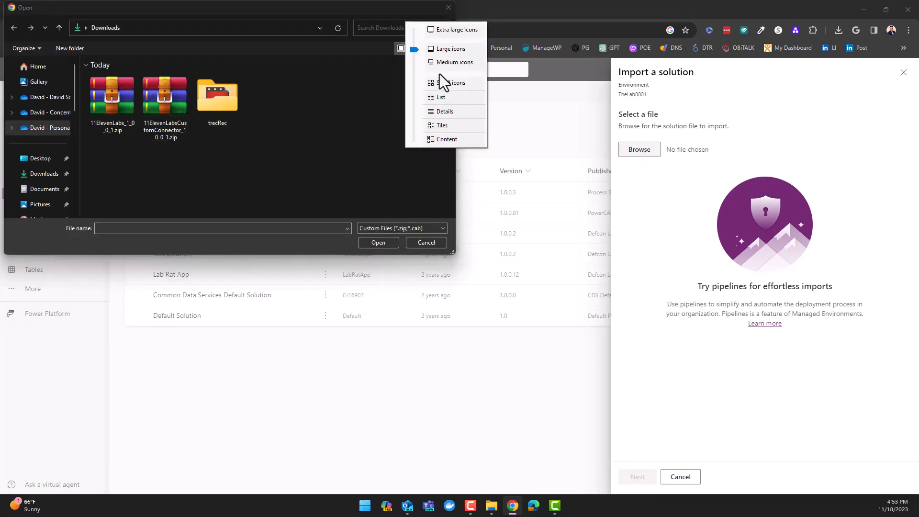
{"action": "left_click", "coordinate": [434, 98]}
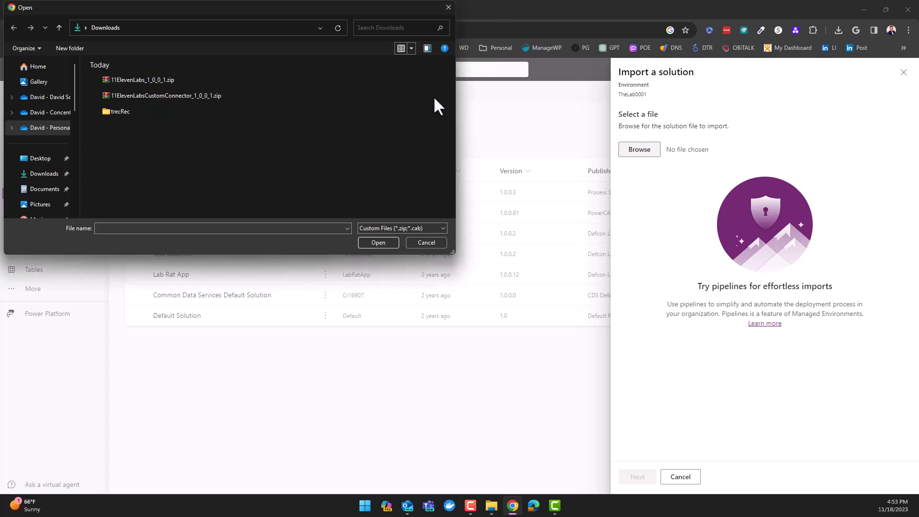
{"action": "left_click", "coordinate": [140, 95]}
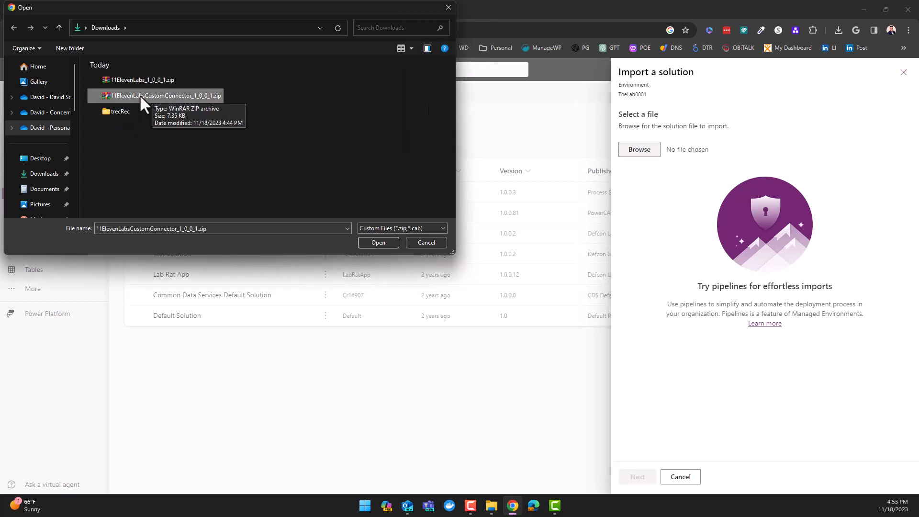
{"action": "left_click", "coordinate": [371, 242]}
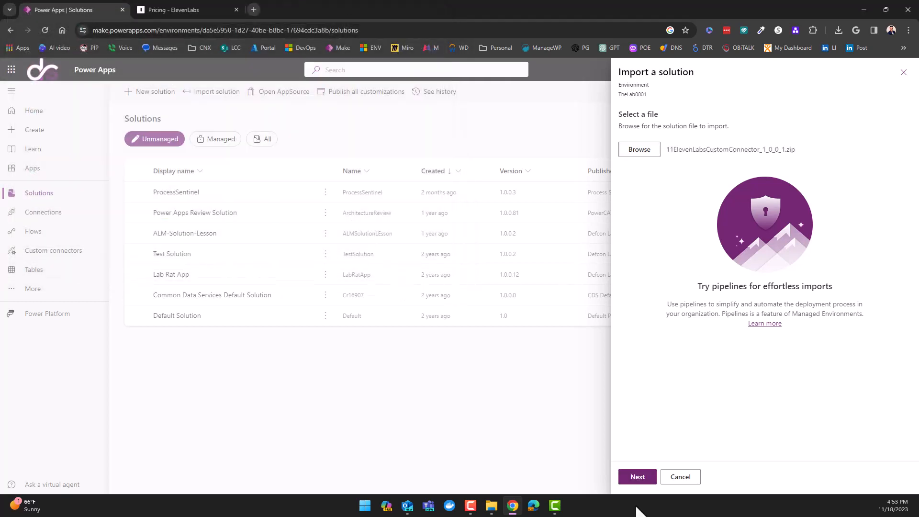
{"action": "left_click", "coordinate": [638, 478]}
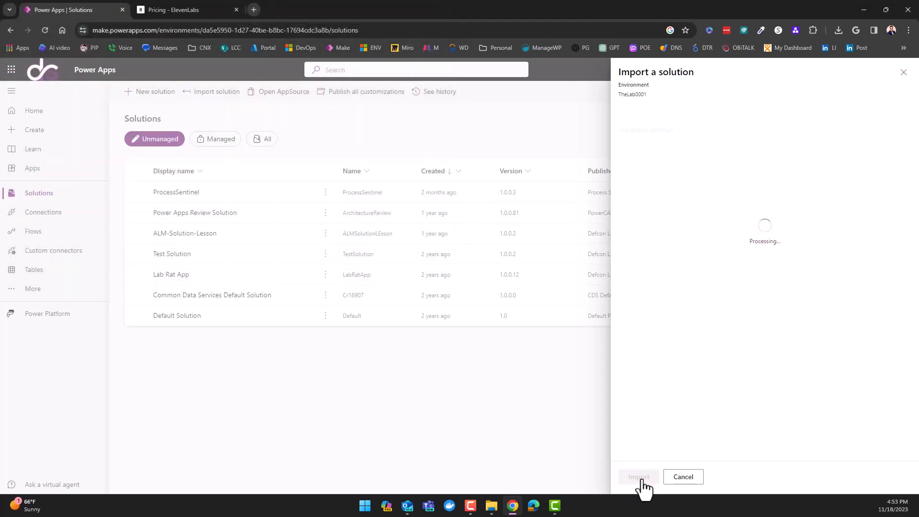
{"action": "left_click", "coordinate": [641, 477]}
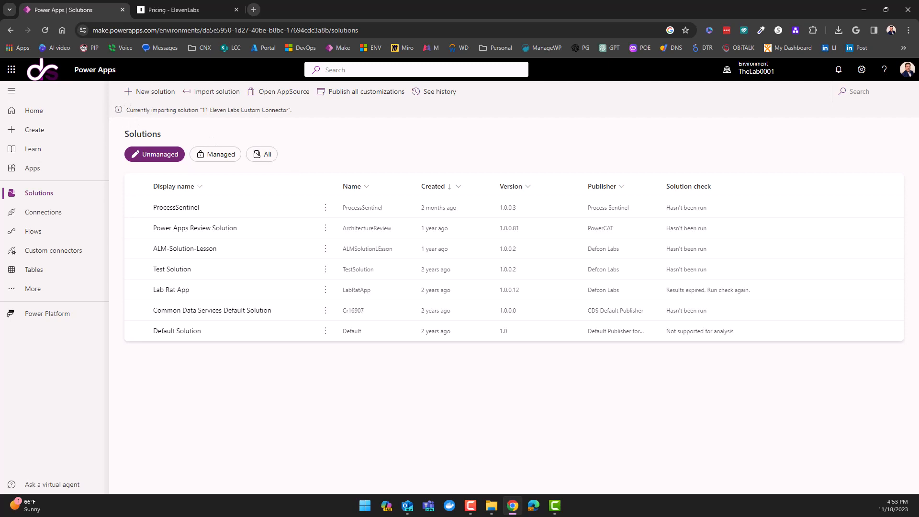
- Open the imported 11 Eleven Labs Custom Connector solution to show its objects
{"action": "key", "text": "alt+Tab"}
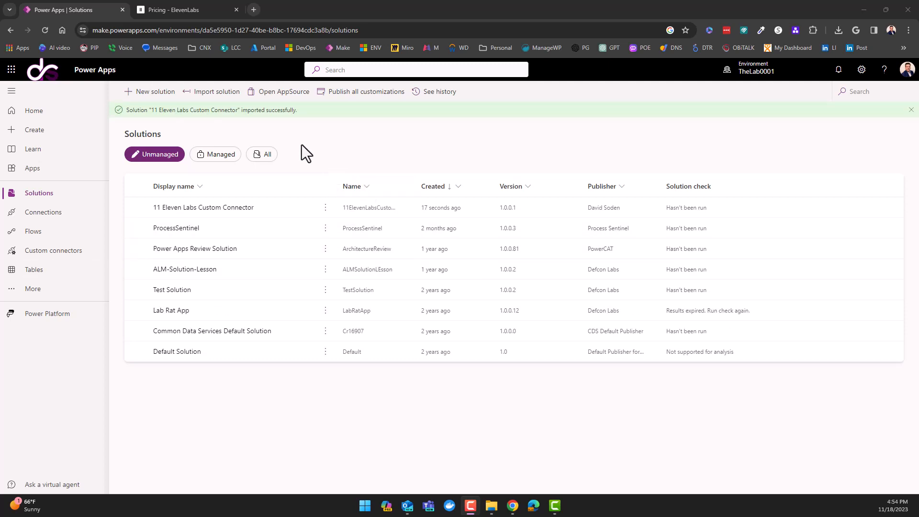
{"action": "left_click", "coordinate": [226, 208]}
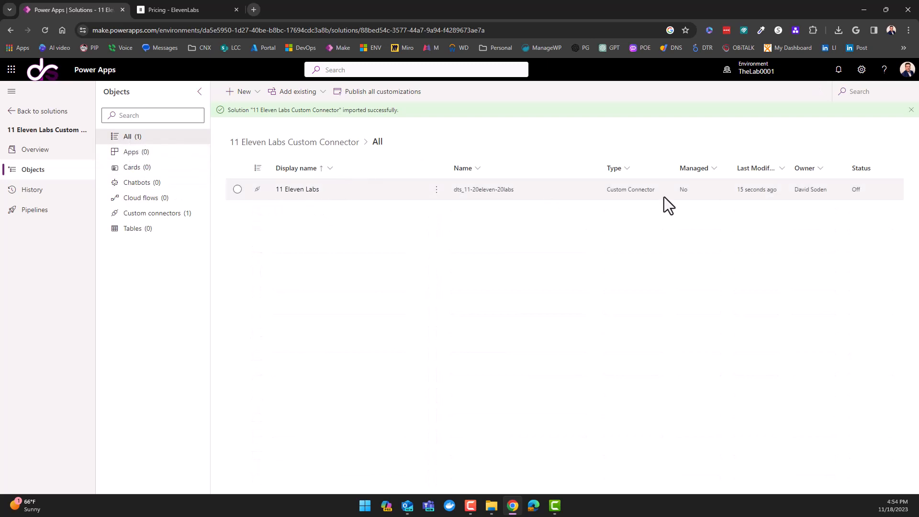
- Leave the solution and open the 11 Eleven Labs connector for editing from the environment's custom connectors
{"action": "left_click", "coordinate": [26, 112]}
{"action": "left_click", "coordinate": [36, 252]}
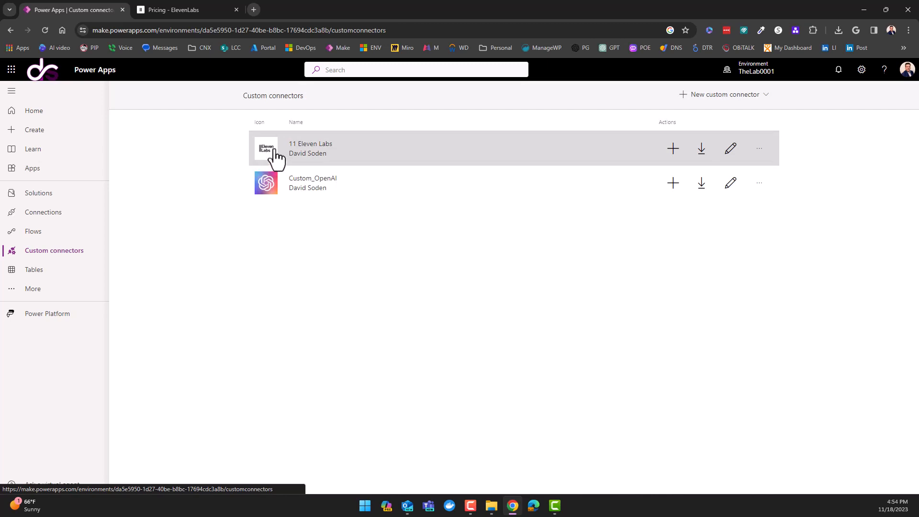
{"action": "left_click", "coordinate": [731, 149]}
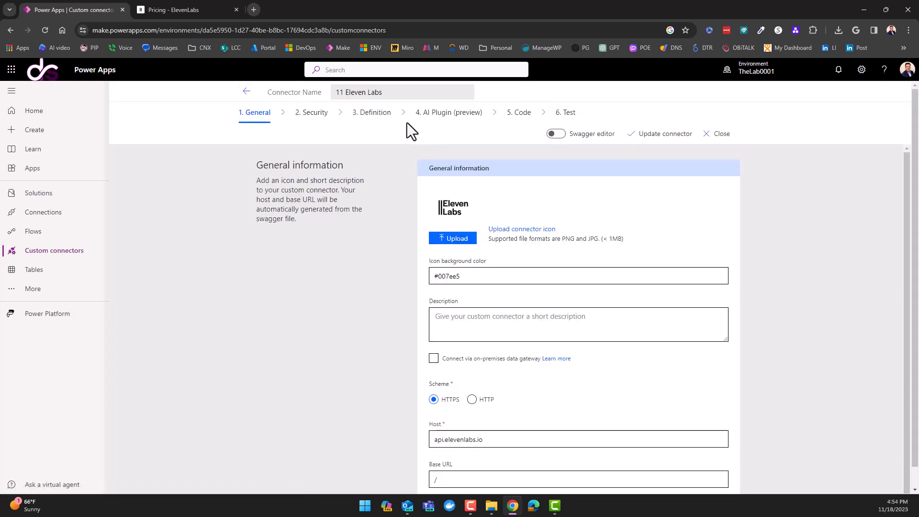
- Look over the connector's actions and policies in its definition, plus its general information and security settings
{"action": "left_click", "coordinate": [376, 115]}
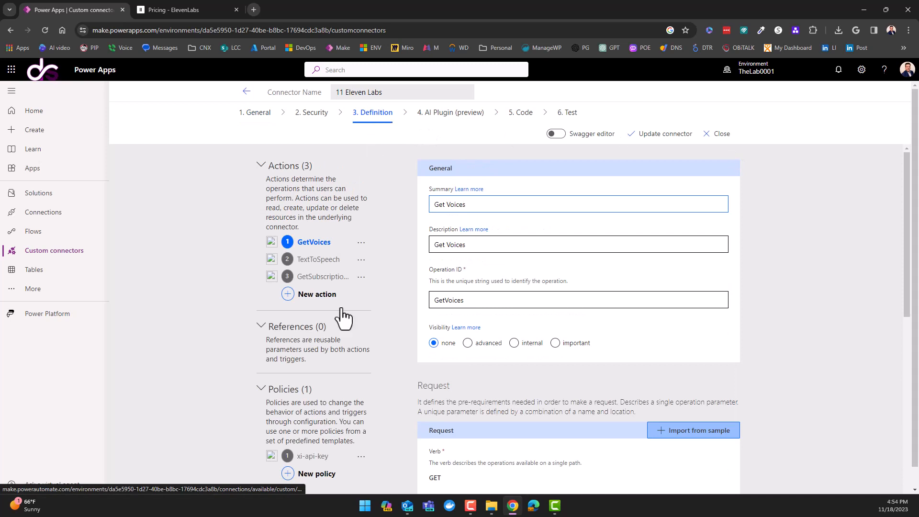
{"action": "scroll", "coordinate": [342, 317], "scroll_direction": "down", "scroll_amount": 3}
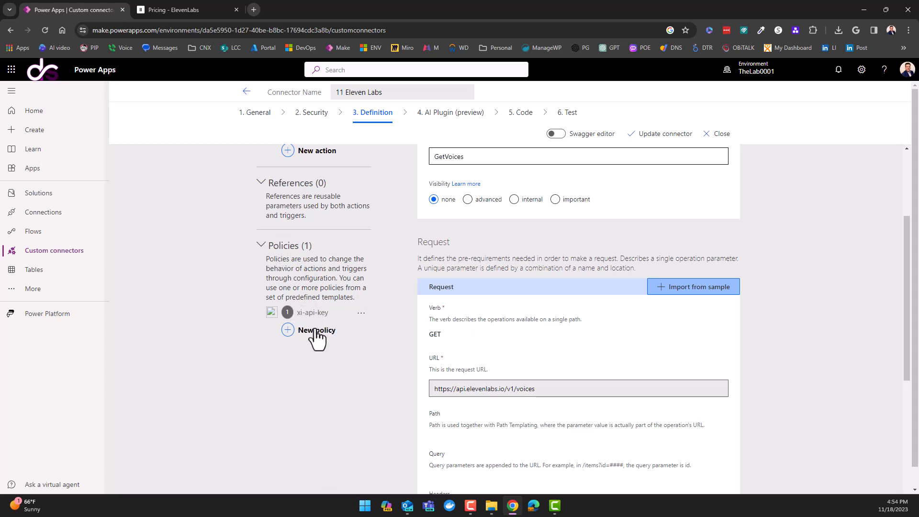
{"action": "scroll", "coordinate": [314, 329], "scroll_direction": "up", "scroll_amount": 3}
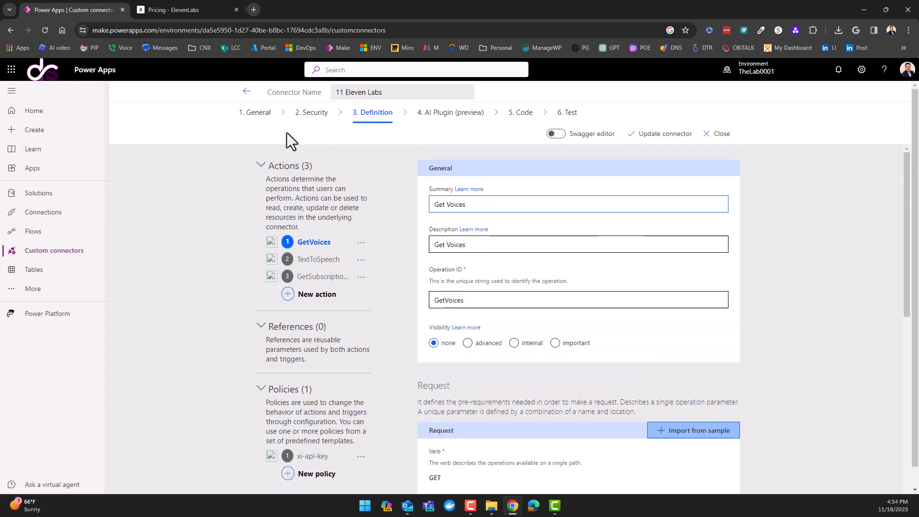
{"action": "left_click", "coordinate": [255, 113]}
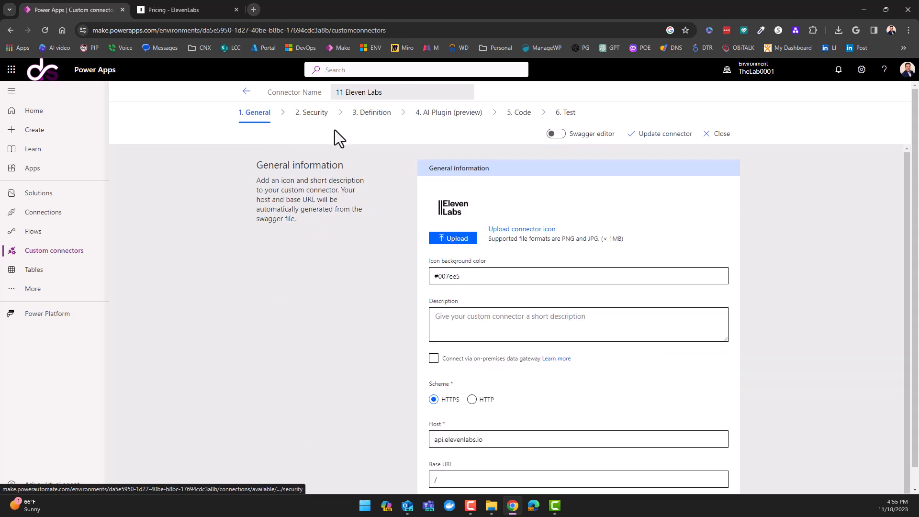
{"action": "left_click", "coordinate": [312, 115]}
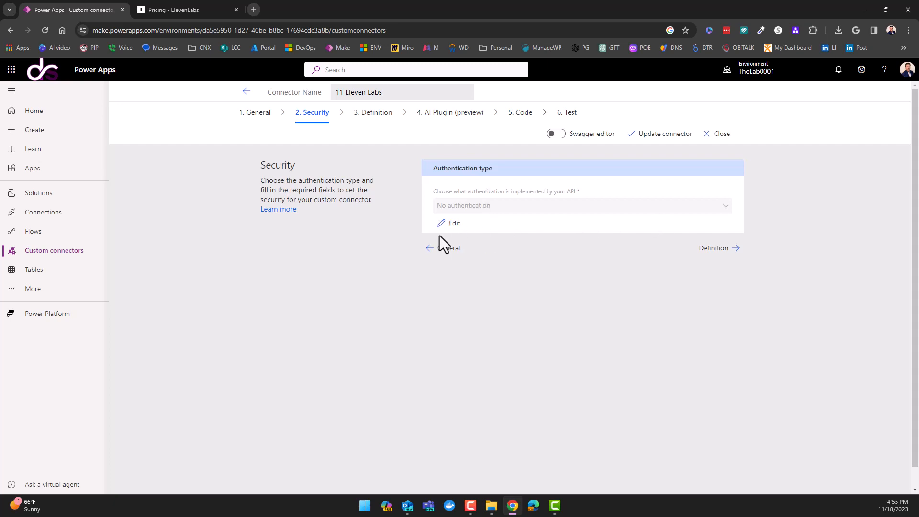
- Review the GetVoices action's request, response and validation sections in the connector definition
{"action": "left_click", "coordinate": [376, 117]}
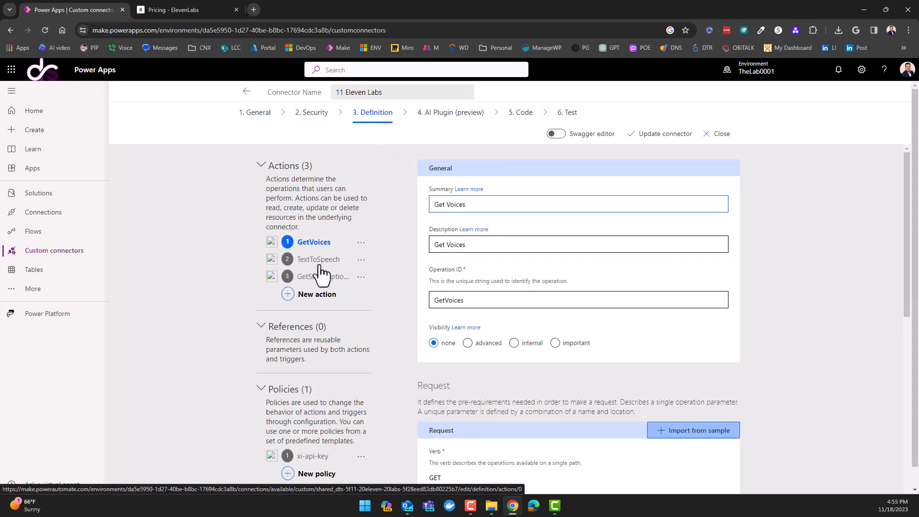
{"action": "scroll", "coordinate": [407, 283], "scroll_direction": "down", "scroll_amount": 4}
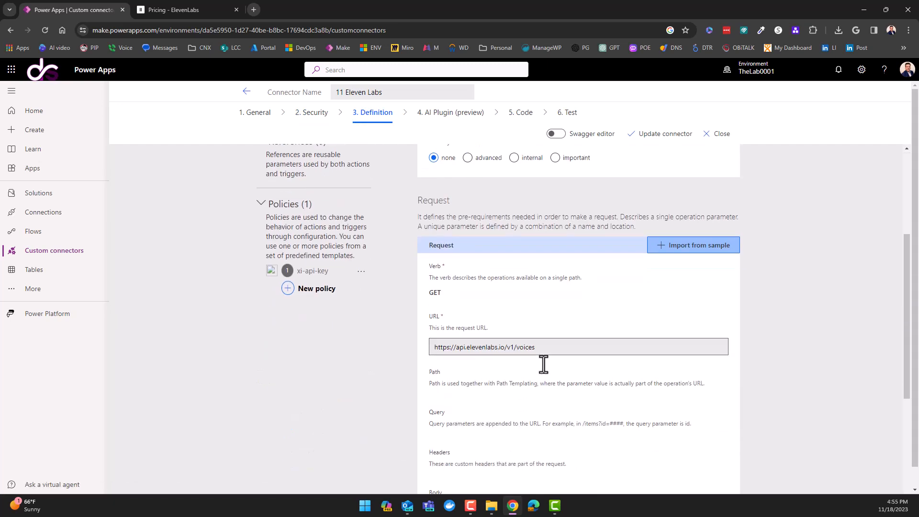
{"action": "scroll", "coordinate": [543, 364], "scroll_direction": "down", "scroll_amount": 2}
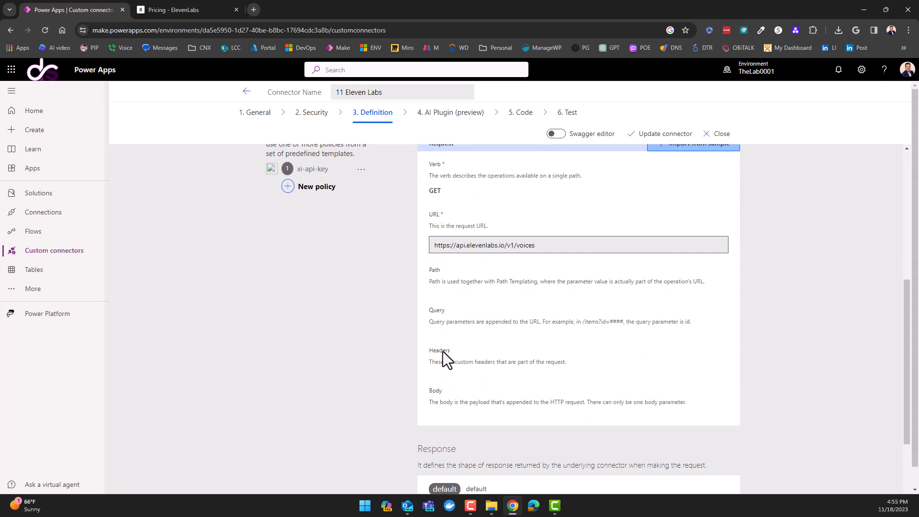
{"action": "scroll", "coordinate": [443, 352], "scroll_direction": "down", "scroll_amount": 3}
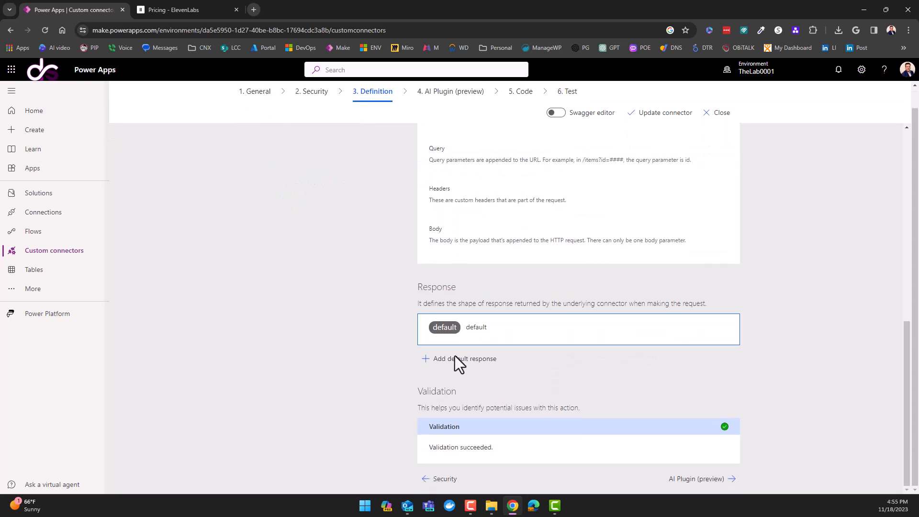
{"action": "scroll", "coordinate": [525, 334], "scroll_direction": "up", "scroll_amount": 9}
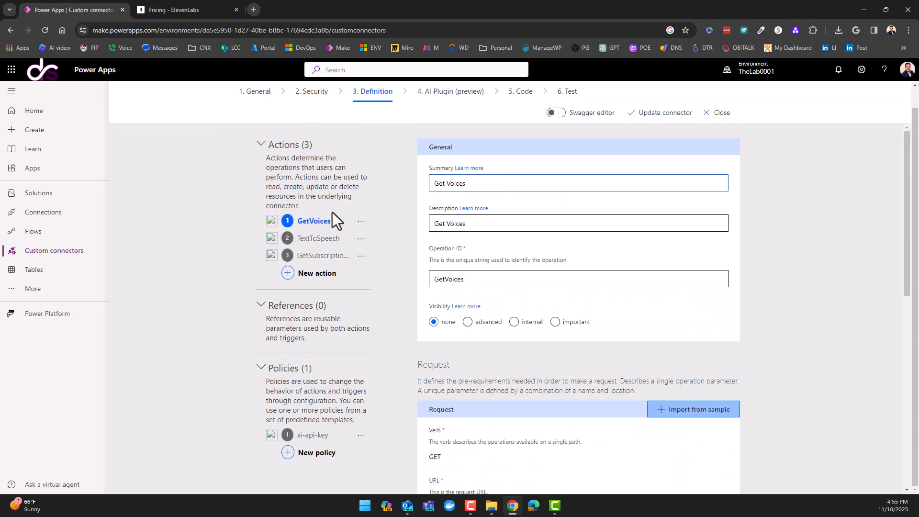
- Open the TextToSpeech action and inspect its Accept header parameter, including the default value, required and visibility settings
{"action": "left_click", "coordinate": [322, 246]}
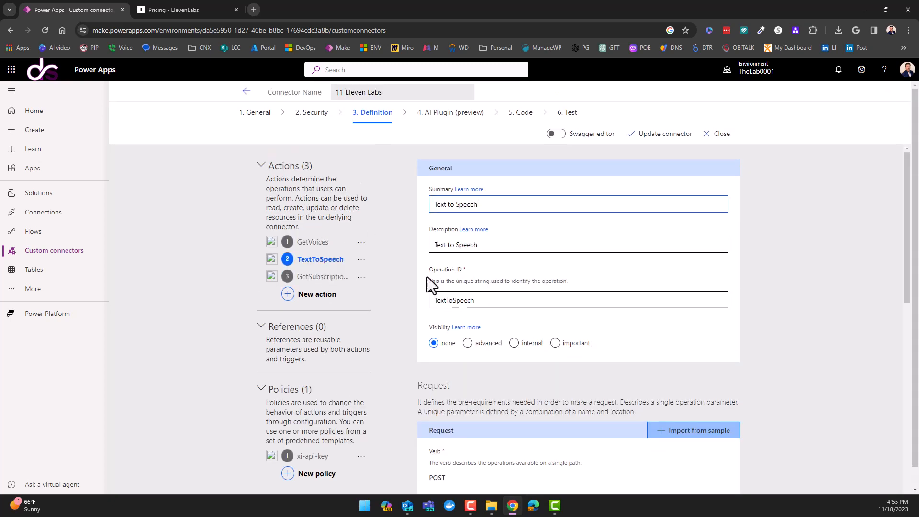
{"action": "scroll", "coordinate": [474, 283], "scroll_direction": "down", "scroll_amount": 10}
{"action": "scroll", "coordinate": [452, 268], "scroll_direction": "up", "scroll_amount": 2}
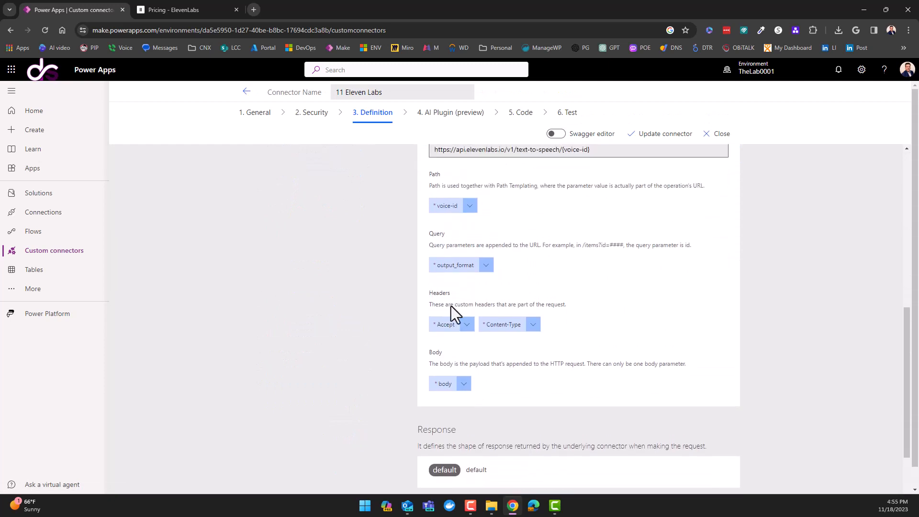
{"action": "left_click", "coordinate": [455, 330]}
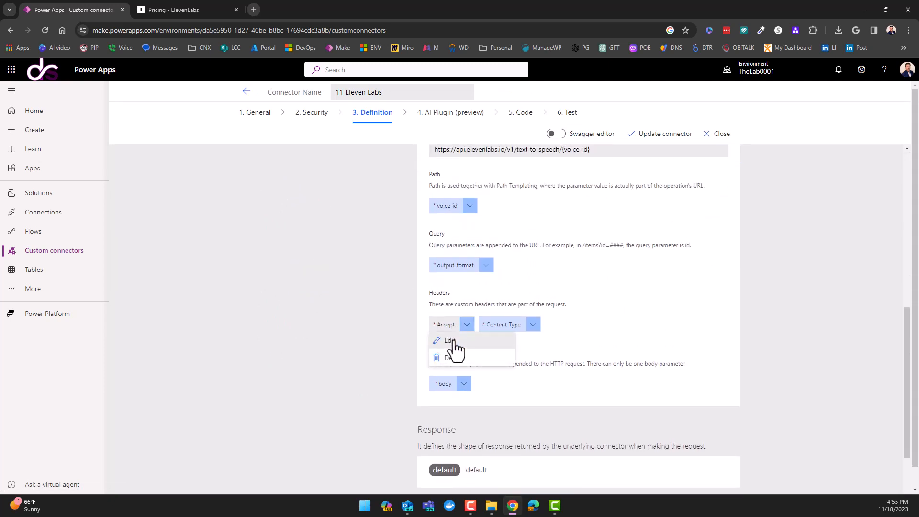
{"action": "left_click", "coordinate": [455, 349]}
{"action": "scroll", "coordinate": [508, 301], "scroll_direction": "down", "scroll_amount": 3}
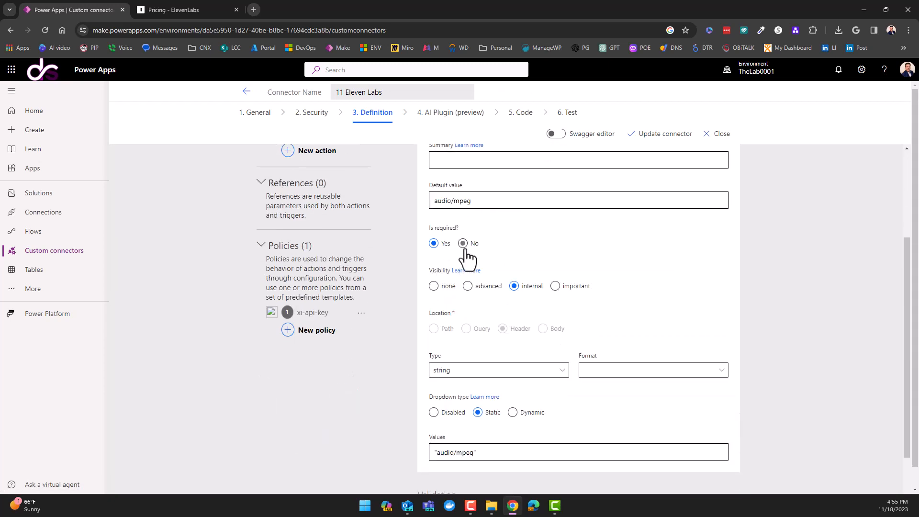
{"action": "scroll", "coordinate": [467, 259], "scroll_direction": "up", "scroll_amount": 3}
{"action": "left_click", "coordinate": [453, 222]}
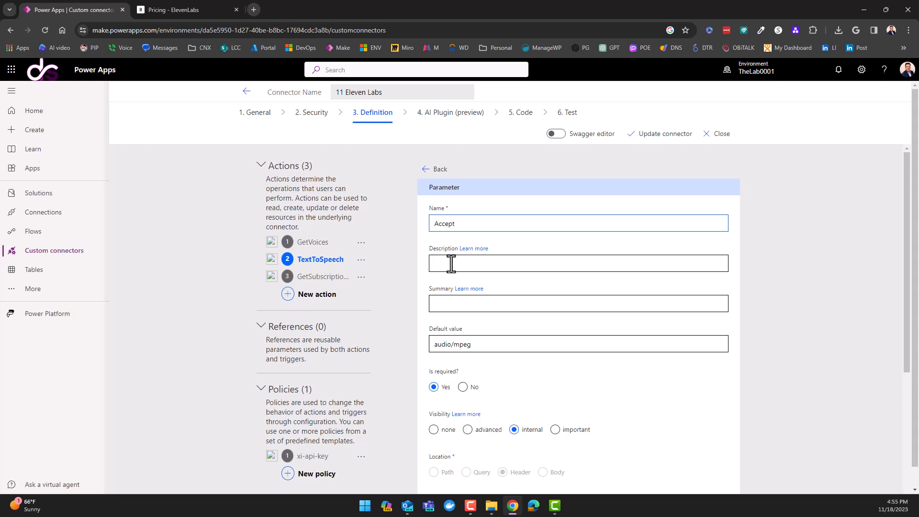
{"action": "scroll", "coordinate": [444, 267], "scroll_direction": "down", "scroll_amount": 2}
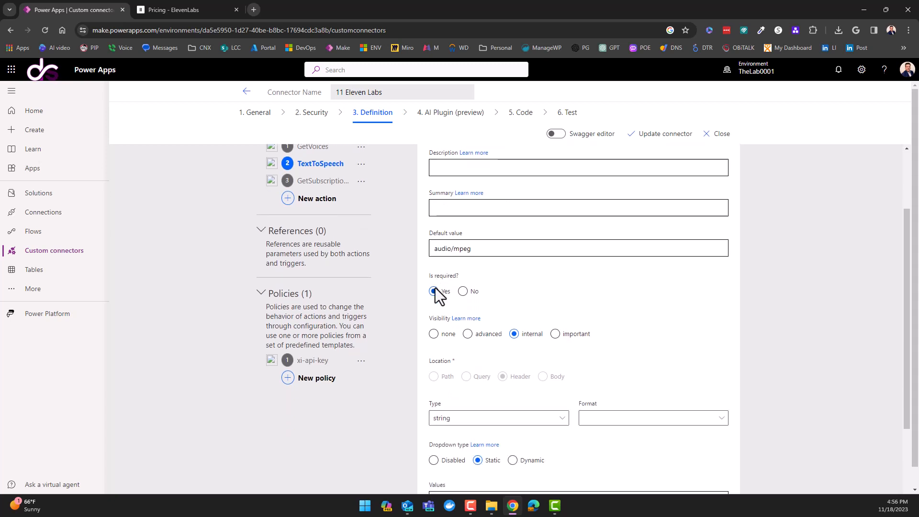
{"action": "scroll", "coordinate": [316, 395], "scroll_direction": "up", "scroll_amount": 1}
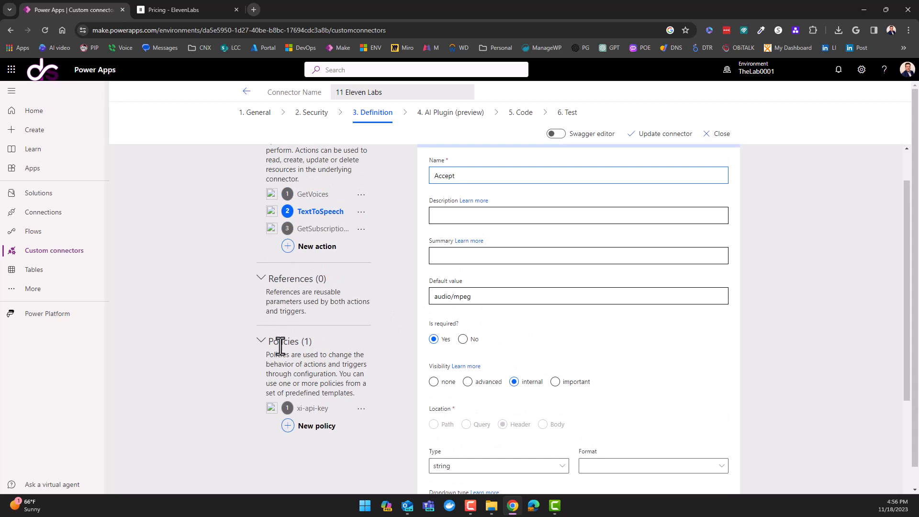
- Open the xi-api-key policy and examine its template, header name and the header value holding the API key
{"action": "left_click", "coordinate": [294, 411]}
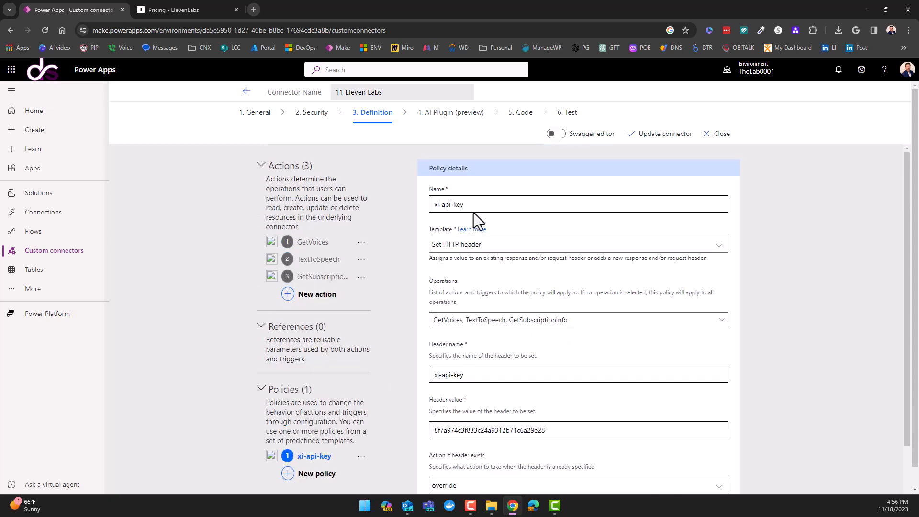
{"action": "scroll", "coordinate": [504, 355], "scroll_direction": "down", "scroll_amount": 2}
{"action": "left_click", "coordinate": [564, 353]}
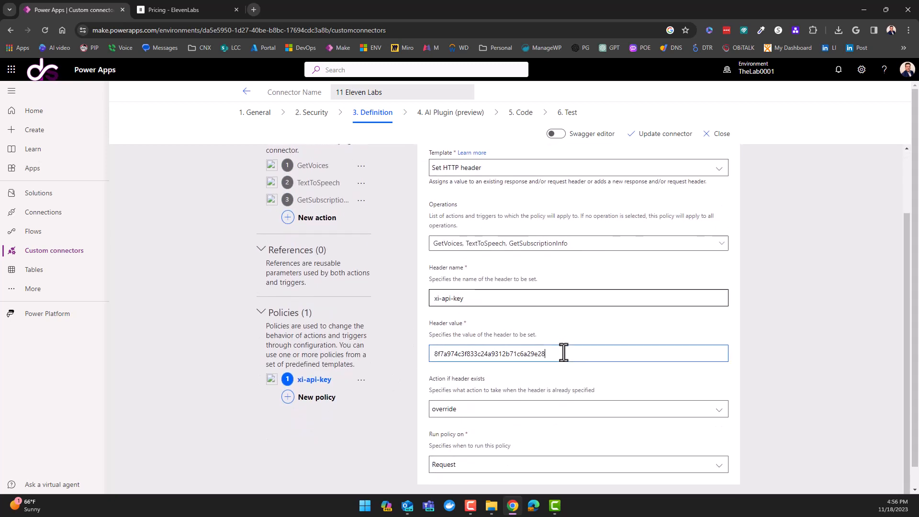
{"action": "left_click_drag", "start_coordinate": [564, 353], "coordinate": [406, 355]}
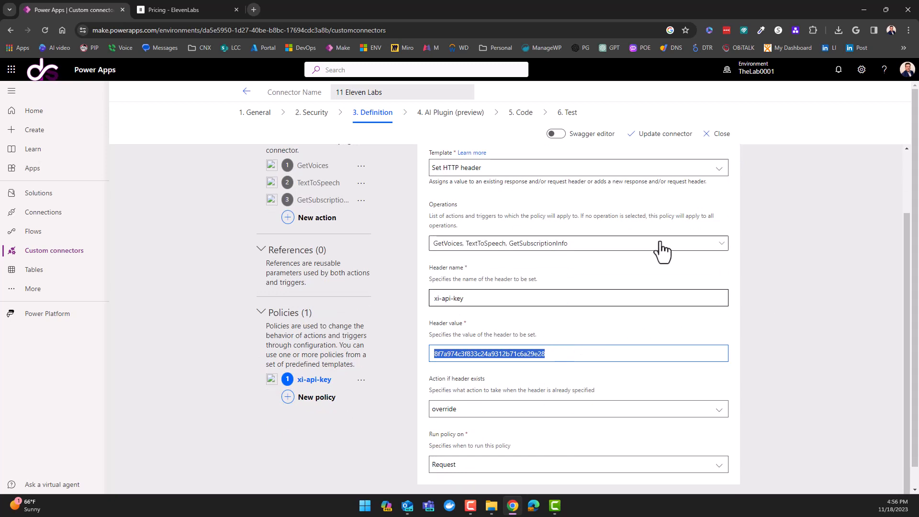
{"action": "scroll", "coordinate": [641, 298], "scroll_direction": "up", "scroll_amount": 2}
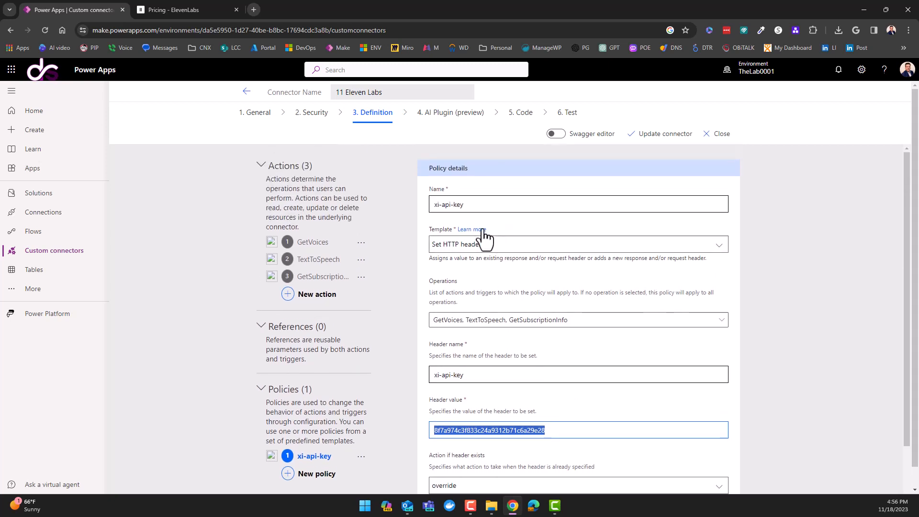
{"action": "scroll", "coordinate": [335, 393], "scroll_direction": "down", "scroll_amount": 2}
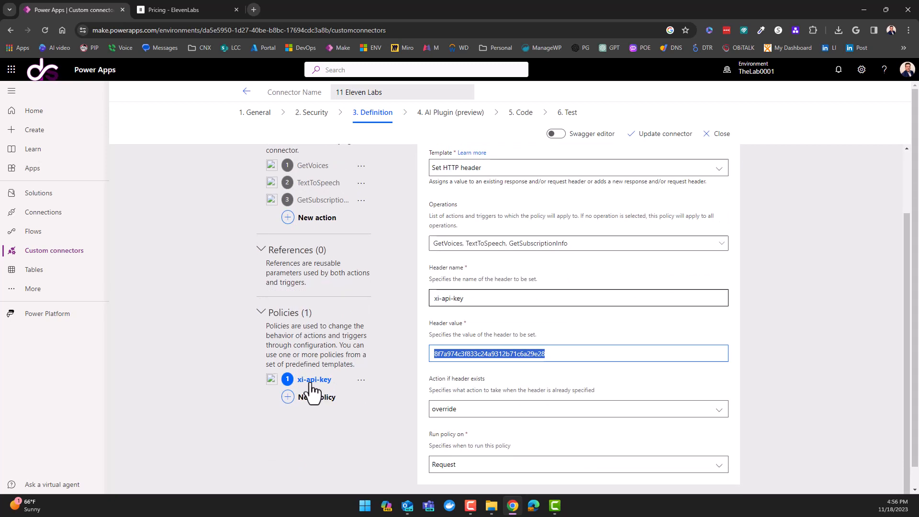
{"action": "left_click", "coordinate": [574, 356]}
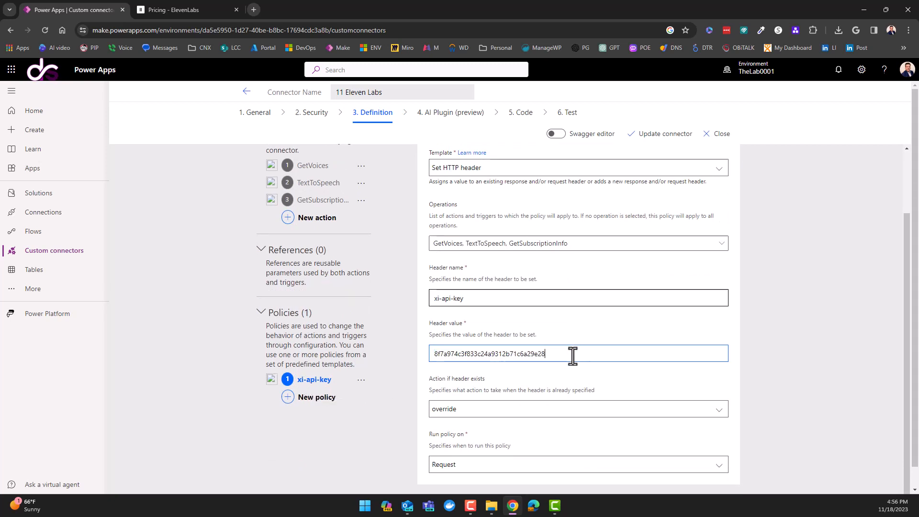
{"action": "left_click_drag", "start_coordinate": [569, 354], "coordinate": [402, 359]}
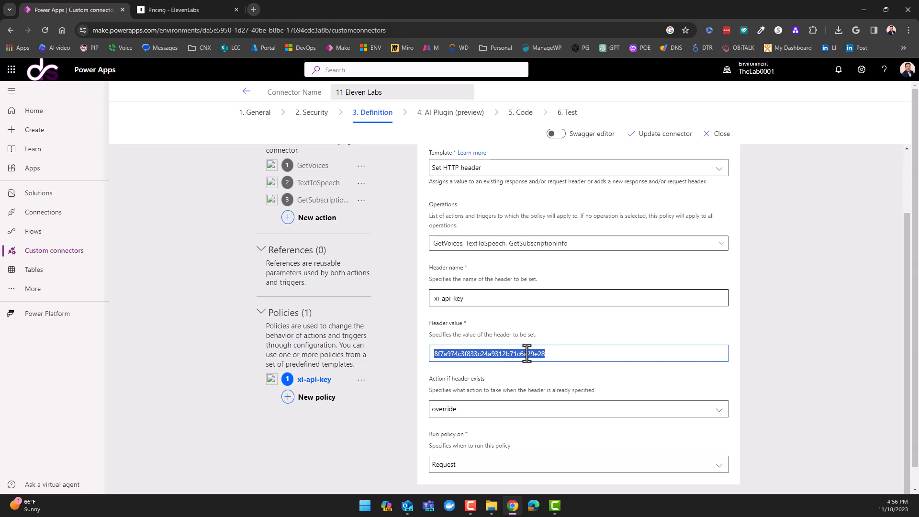
{"action": "scroll", "coordinate": [479, 312], "scroll_direction": "up", "scroll_amount": 2}
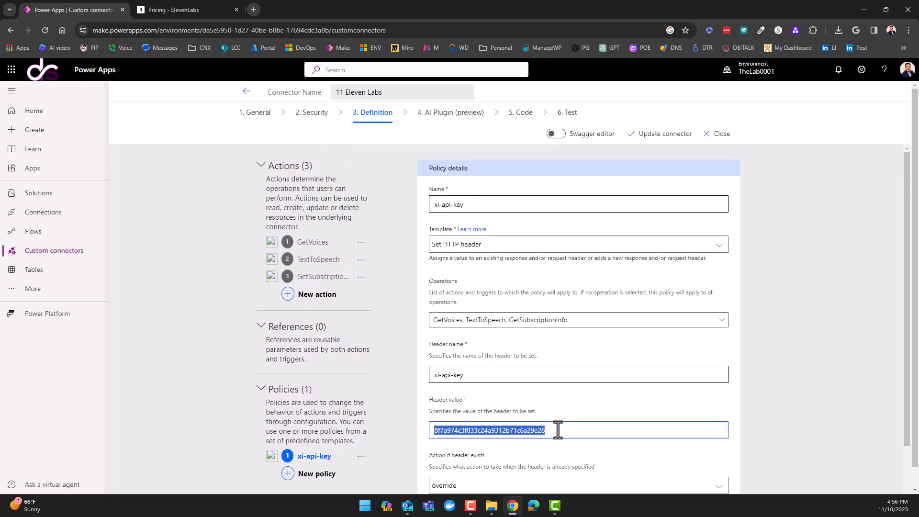
{"action": "scroll", "coordinate": [363, 323], "scroll_direction": "down", "scroll_amount": 2}
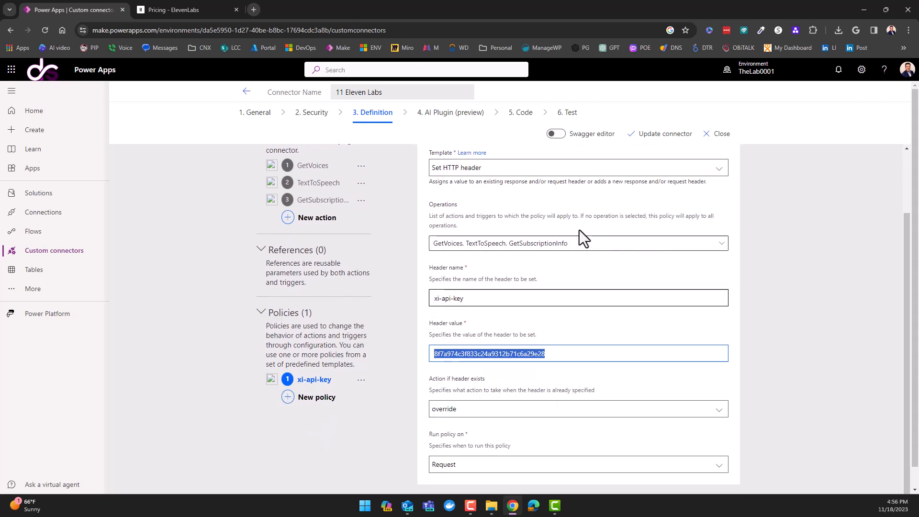
{"action": "scroll", "coordinate": [535, 231], "scroll_direction": "up", "scroll_amount": 2}
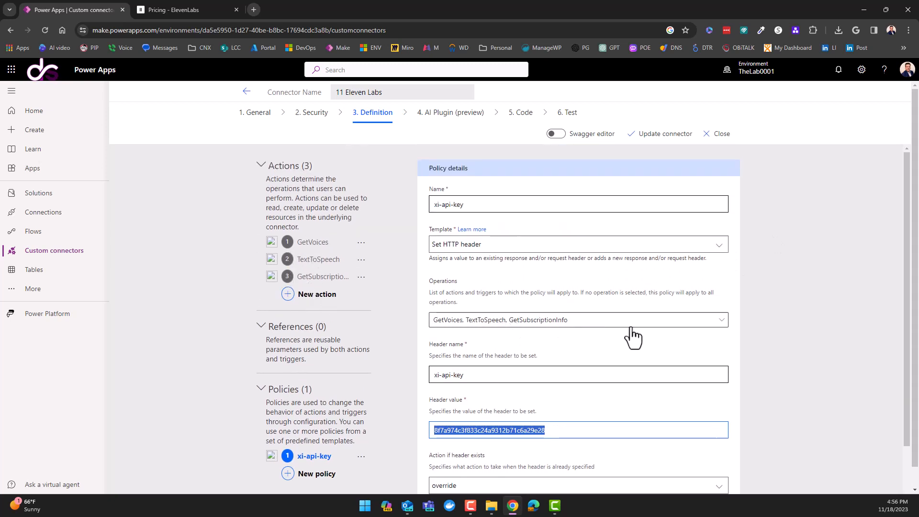
- Check which operations the xi-api-key policy applies to and highlight its header name
{"action": "left_click", "coordinate": [666, 321]}
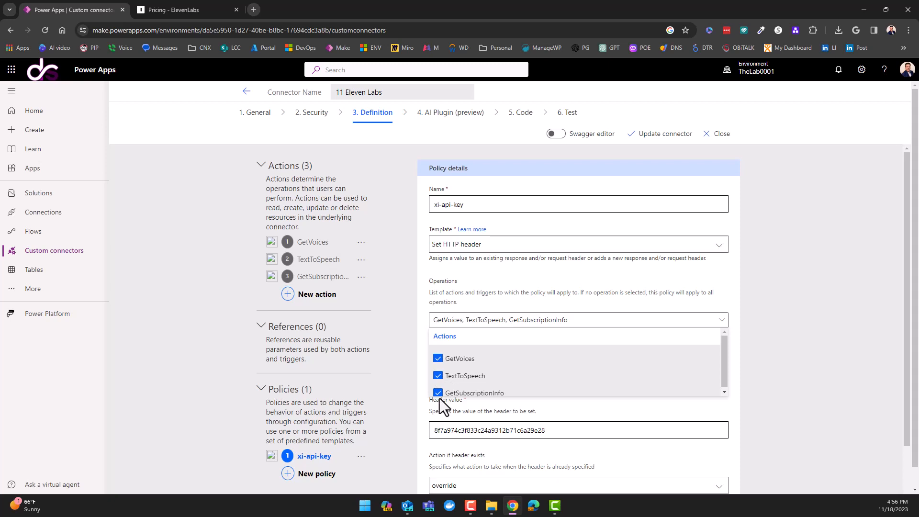
{"action": "scroll", "coordinate": [437, 196], "scroll_direction": "down", "scroll_amount": 1}
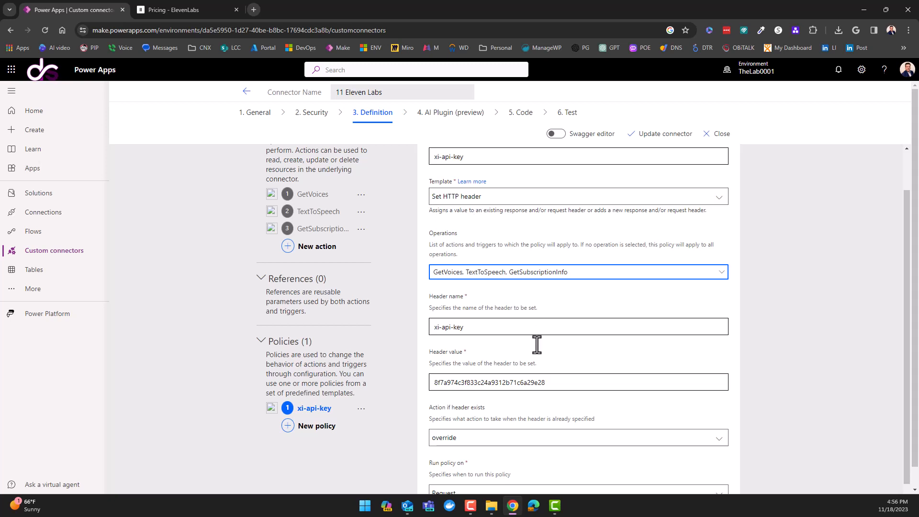
{"action": "triple_click", "coordinate": [432, 329]}
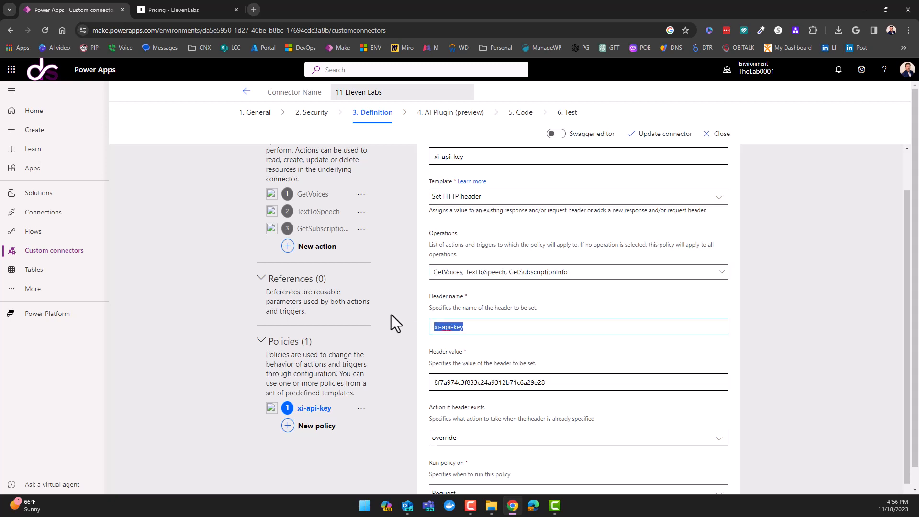
{"action": "scroll", "coordinate": [302, 216], "scroll_direction": "up", "scroll_amount": 1}
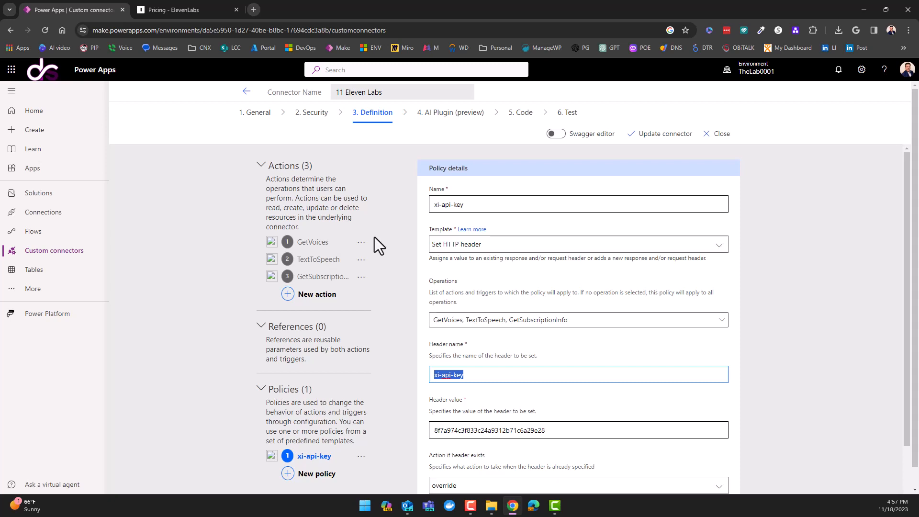
- Select the entire API key in the xi-api-key policy's header value
{"action": "scroll", "coordinate": [551, 405], "scroll_direction": "down", "scroll_amount": 2}
{"action": "left_click", "coordinate": [561, 358]}
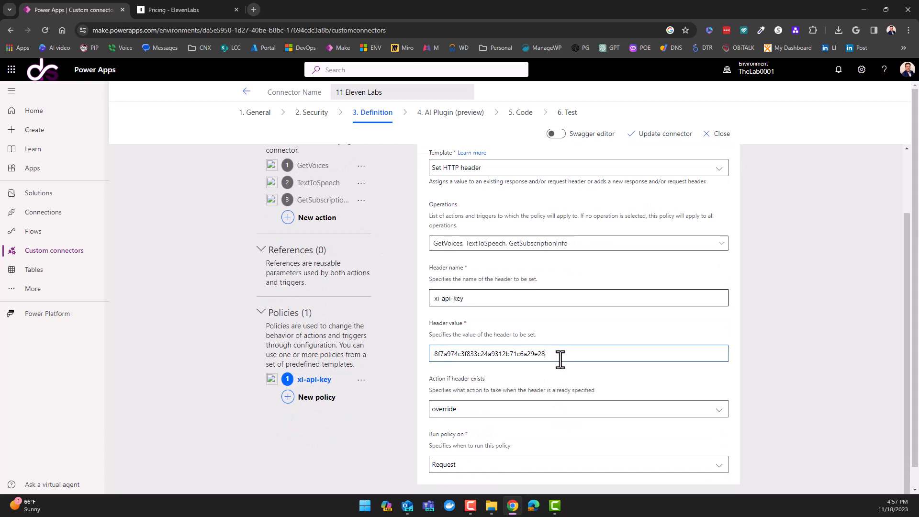
{"action": "left_click_drag", "start_coordinate": [560, 358], "coordinate": [411, 342]}
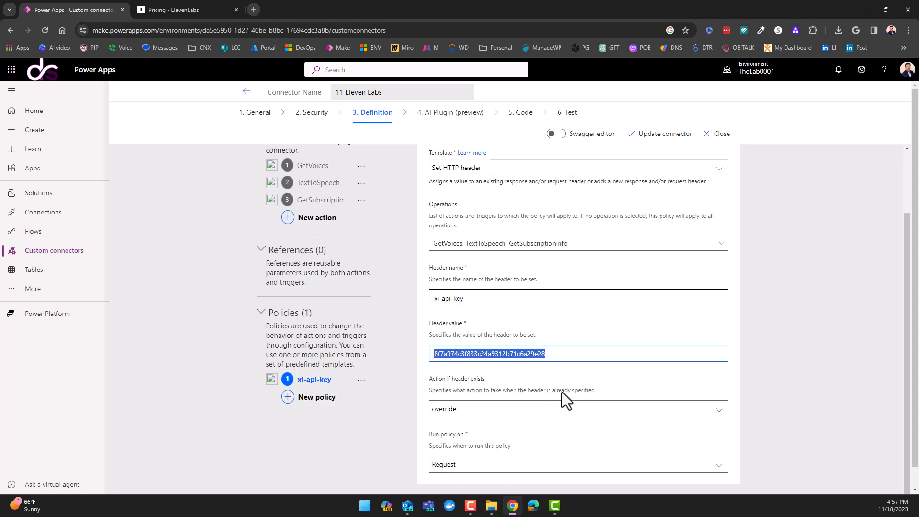
- Highlight the xi-api-key policy's header value again and look back over the connector's list of actions
{"action": "left_click", "coordinate": [570, 360]}
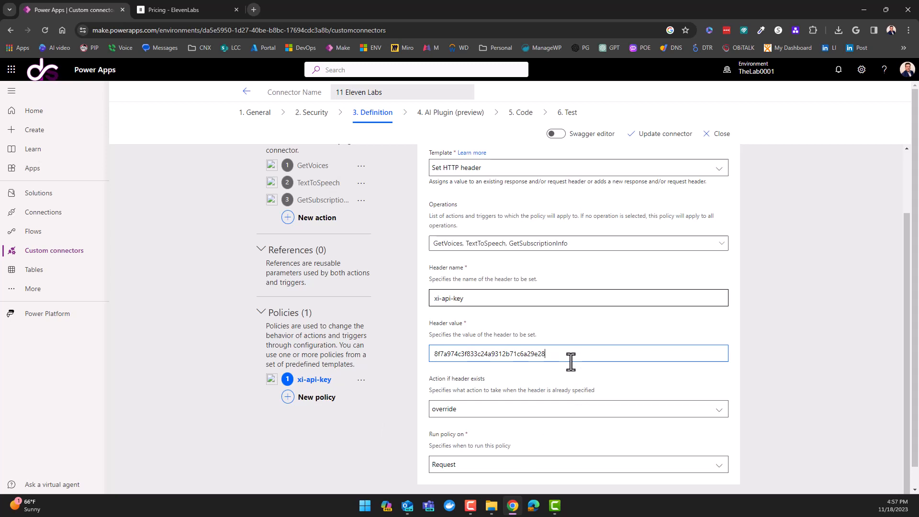
{"action": "left_click_drag", "start_coordinate": [568, 357], "coordinate": [438, 365]}
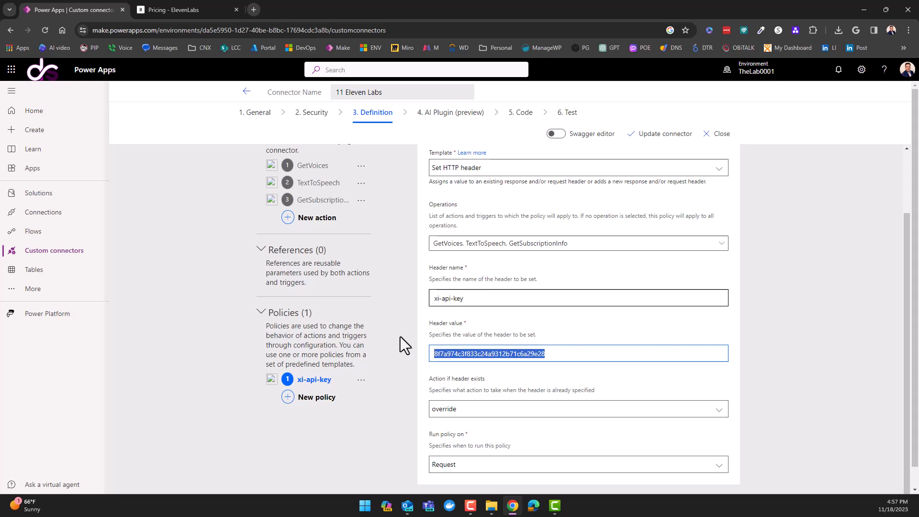
{"action": "scroll", "coordinate": [373, 311], "scroll_direction": "up", "scroll_amount": 2}
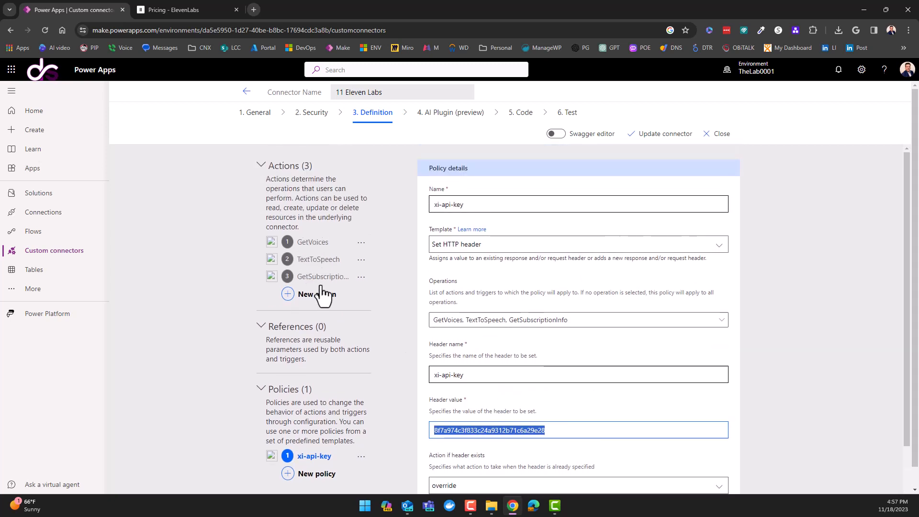
{"action": "scroll", "coordinate": [555, 418], "scroll_direction": "down", "scroll_amount": 1}
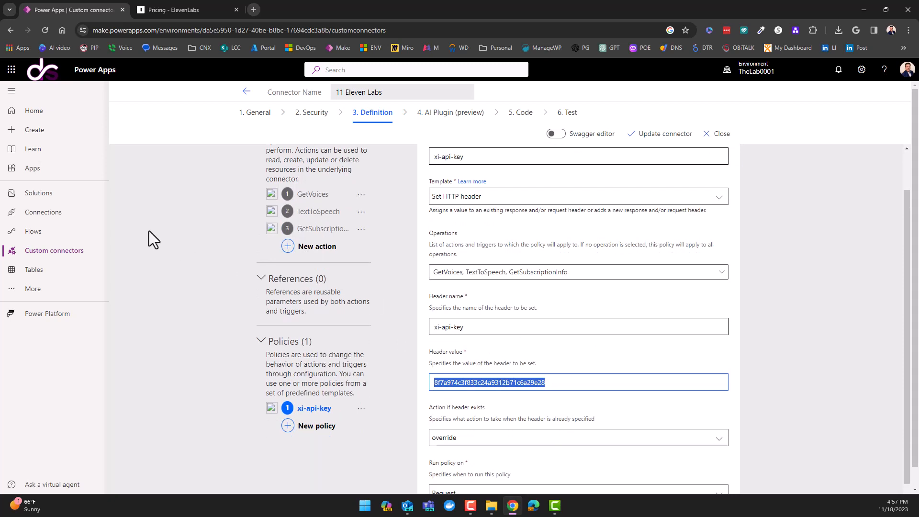
- Create a new connection for the 11 Eleven Labs connector from its test page
{"action": "left_click", "coordinate": [568, 116]}
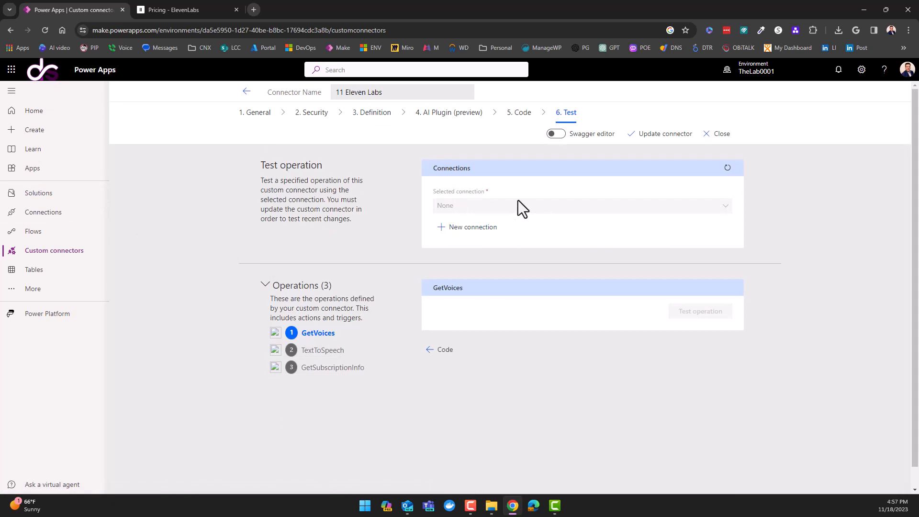
{"action": "left_click", "coordinate": [460, 229]}
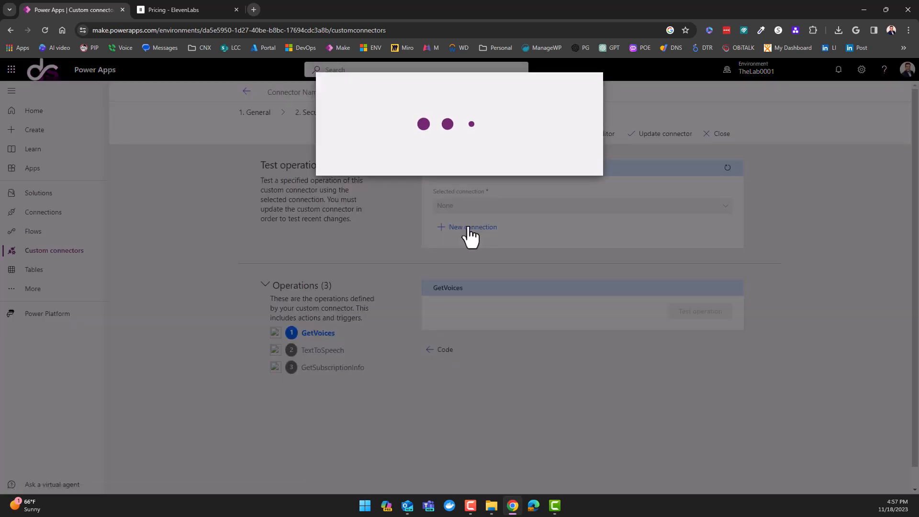
{"action": "left_click", "coordinate": [542, 179]}
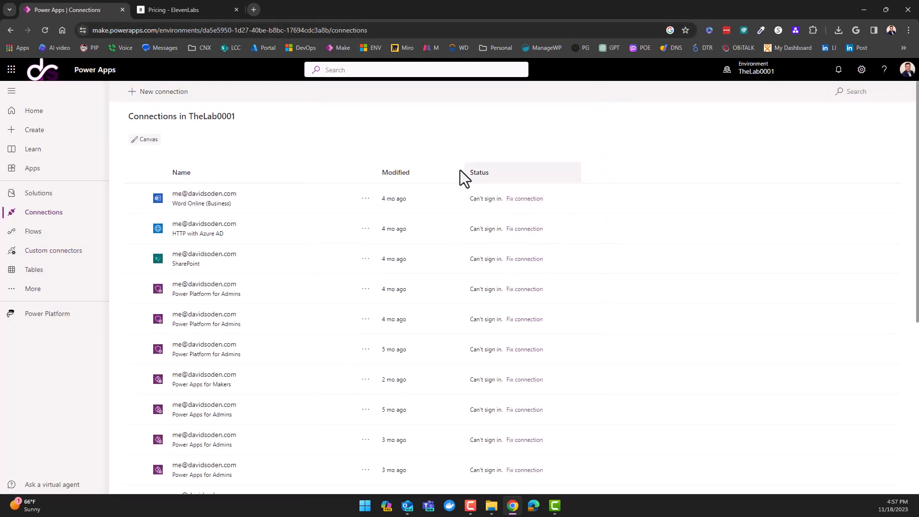
- Try sharing the 11 Eleven Labs connection with everyone in the organization, and discard the change
{"action": "scroll", "coordinate": [263, 250], "scroll_direction": "down", "scroll_amount": 6}
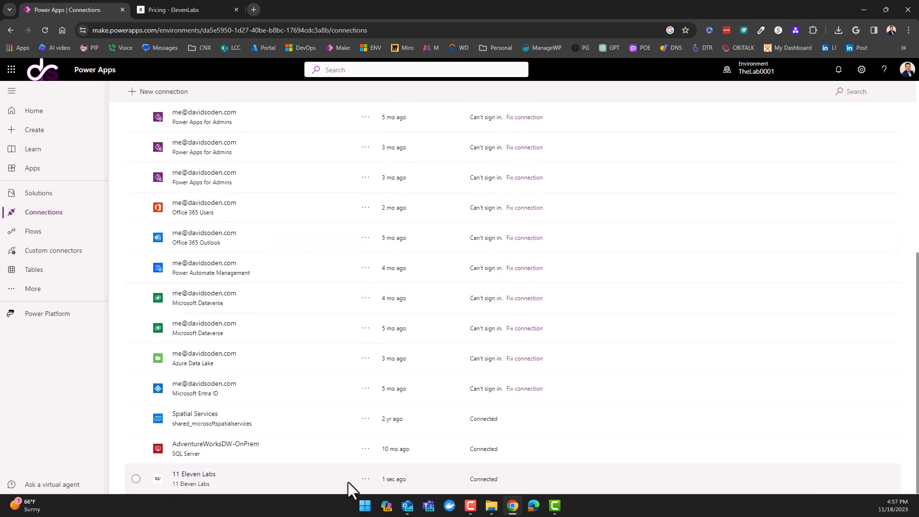
{"action": "left_click", "coordinate": [365, 479]}
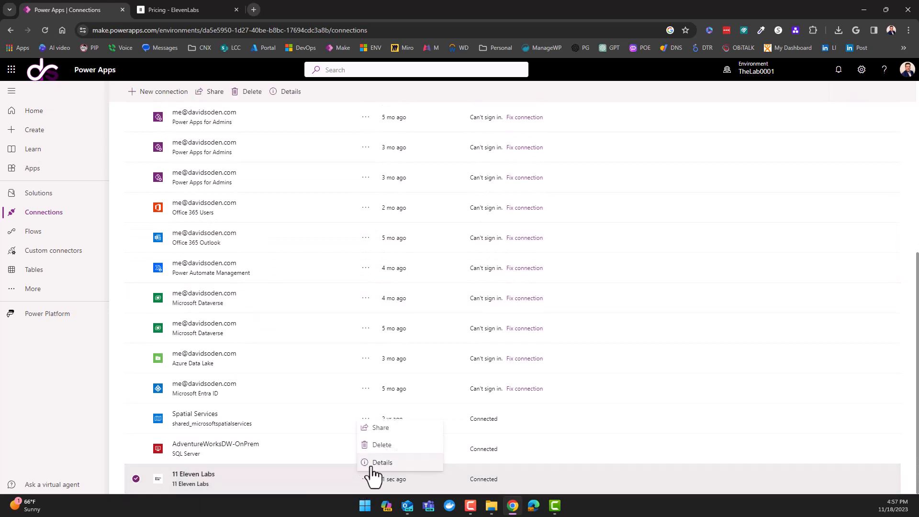
{"action": "left_click", "coordinate": [380, 428]}
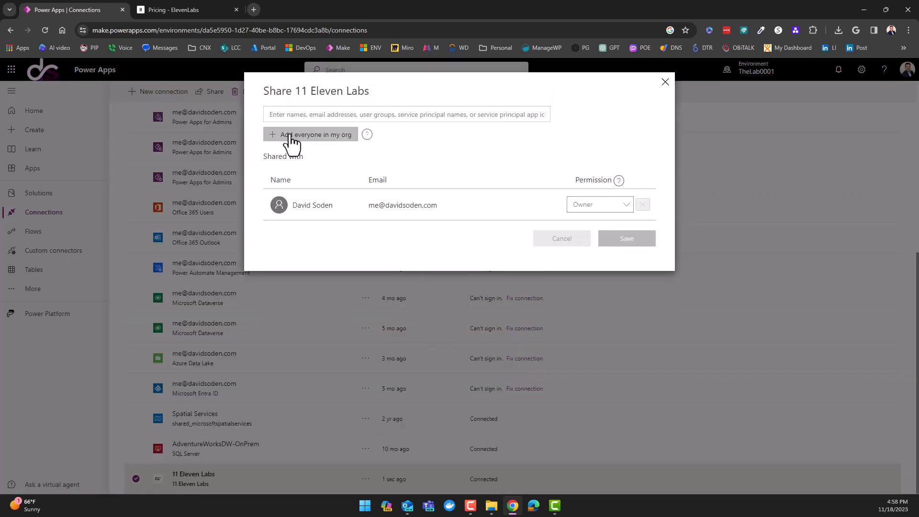
{"action": "left_click", "coordinate": [309, 136]}
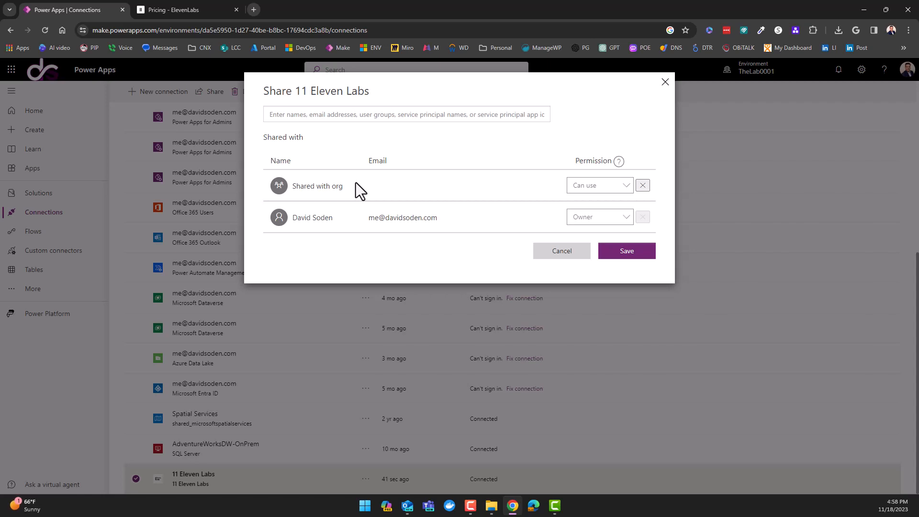
{"action": "left_click", "coordinate": [574, 254]}
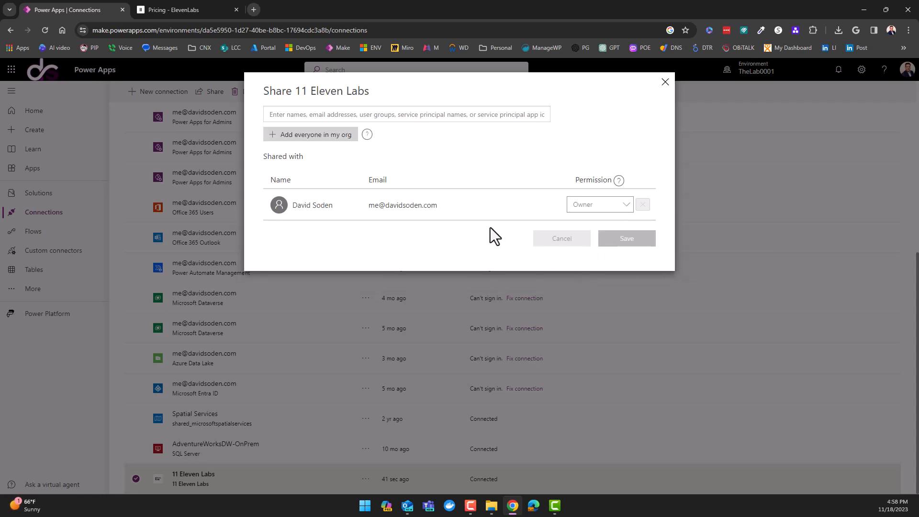
{"action": "left_click", "coordinate": [665, 83]}
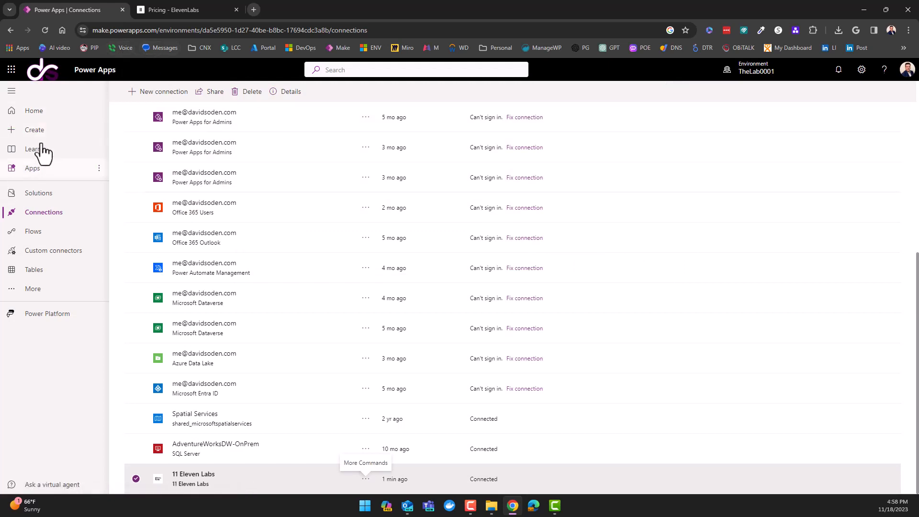
- Switch to the ElevenLabs website, view its sign-up page and Google sign-up option, and return to the pricing page
{"action": "left_click", "coordinate": [176, 11]}
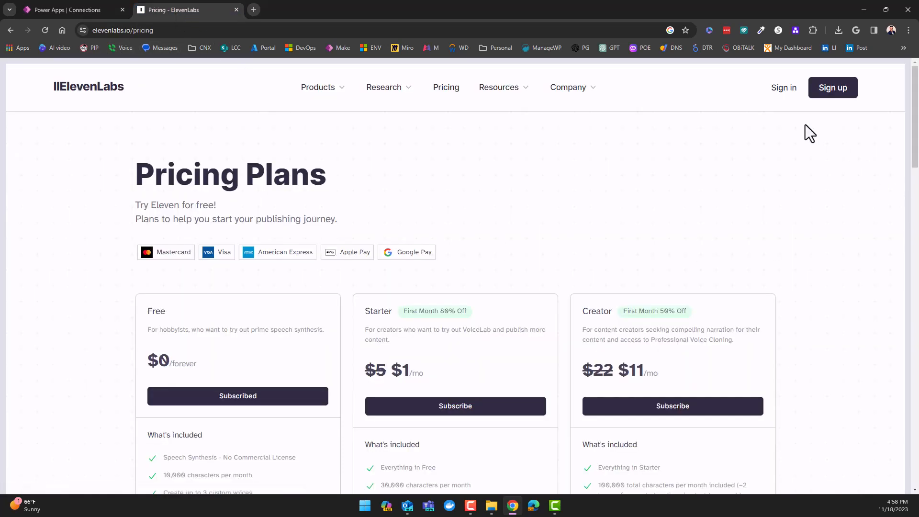
{"action": "left_click", "coordinate": [824, 101]}
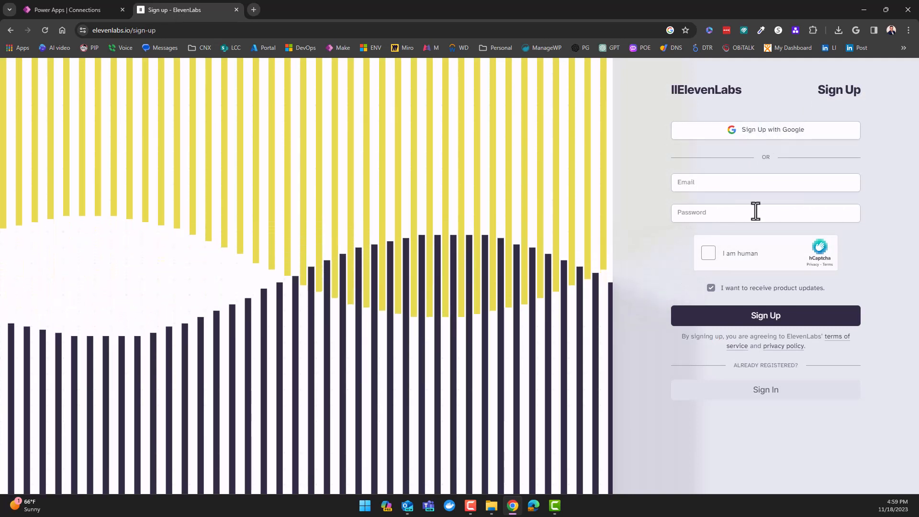
{"action": "left_click", "coordinate": [757, 135]}
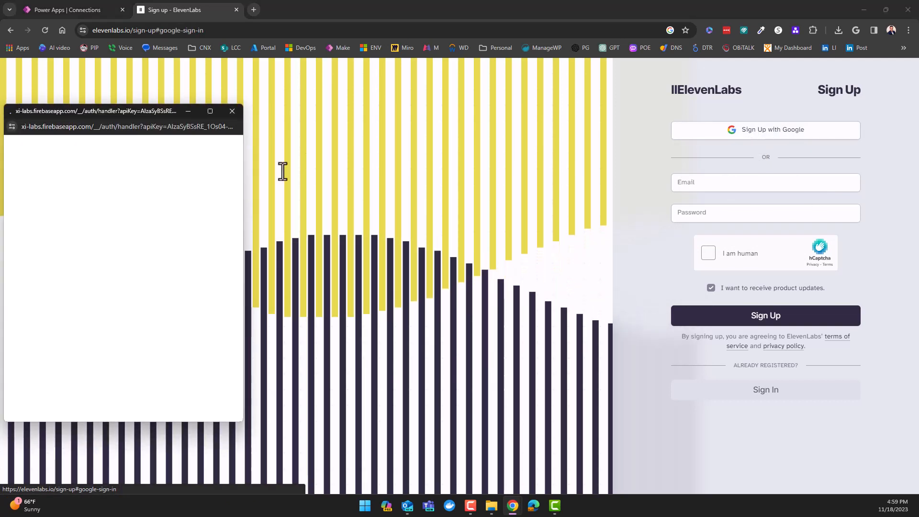
{"action": "left_click", "coordinate": [240, 111]}
{"action": "left_click", "coordinate": [9, 28]}
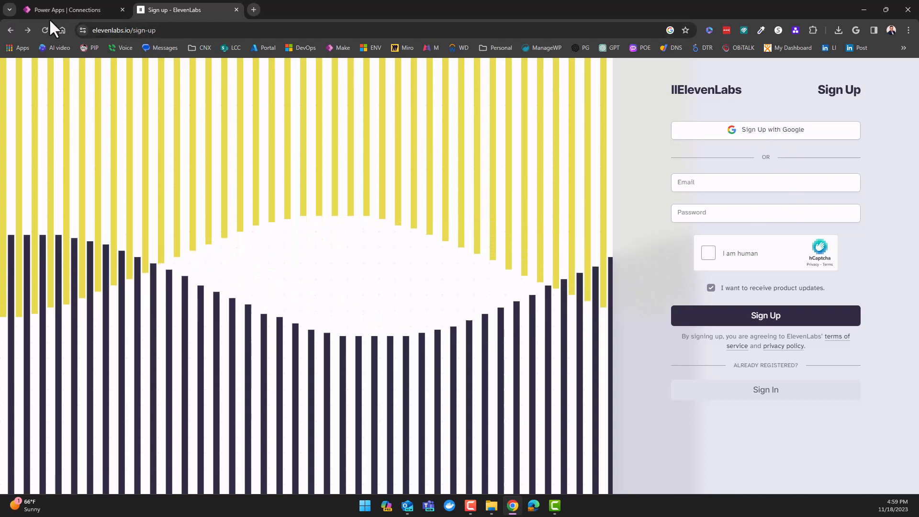
{"action": "left_click", "coordinate": [12, 27]}
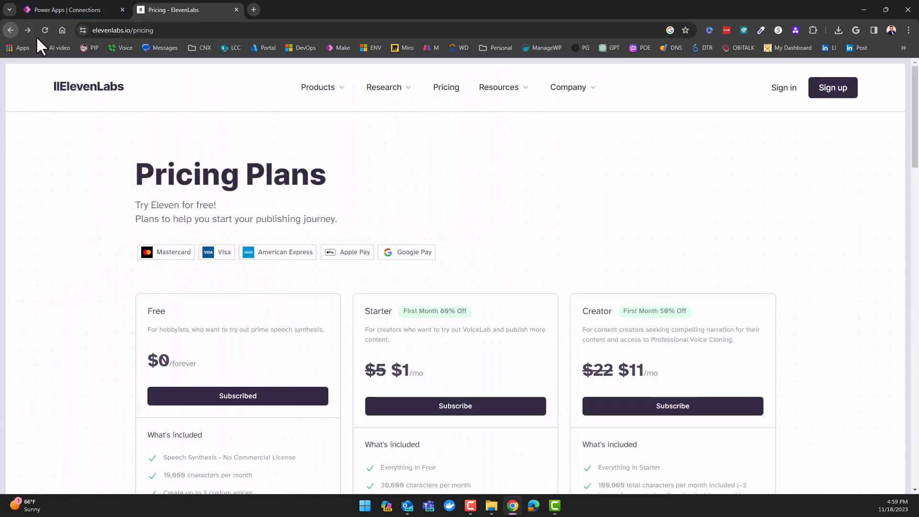
- Sign in to ElevenLabs with the personal Google account and open the account's subscription page
{"action": "left_click", "coordinate": [785, 90]}
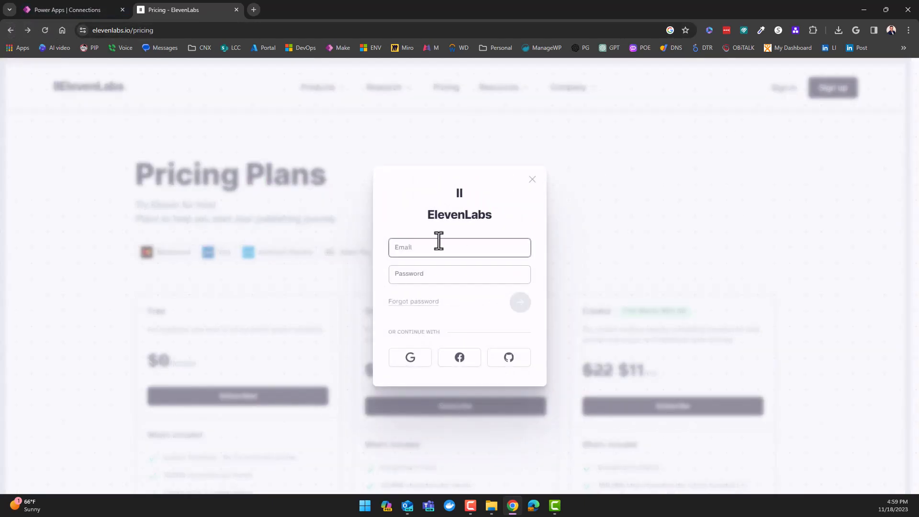
{"action": "left_click", "coordinate": [411, 359]}
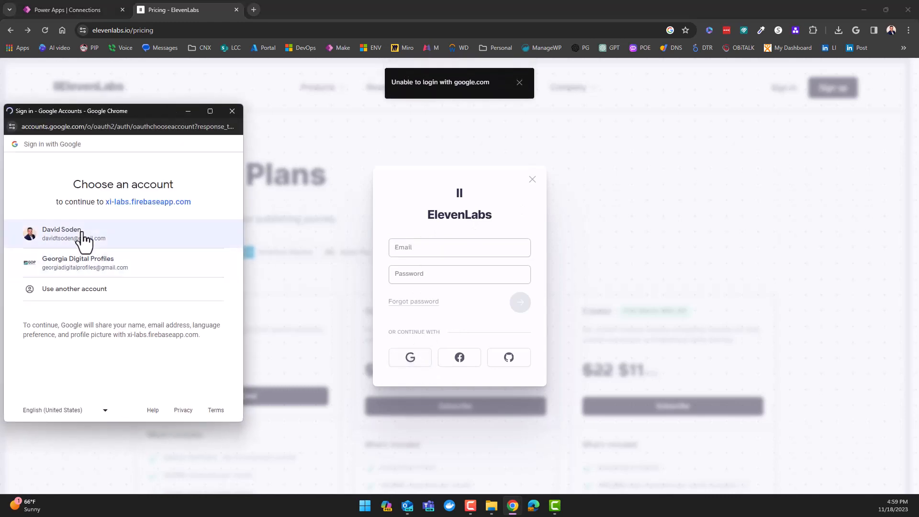
{"action": "left_click", "coordinate": [82, 240]}
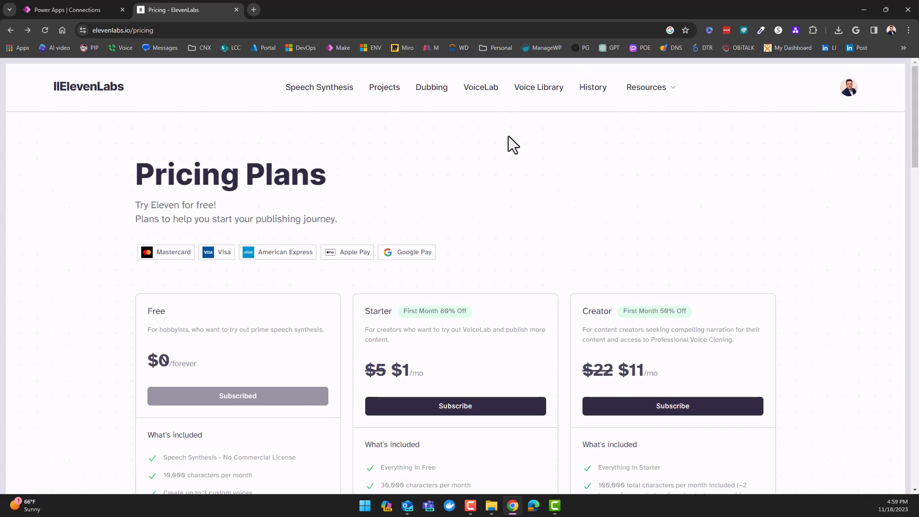
{"action": "left_click", "coordinate": [854, 91]}
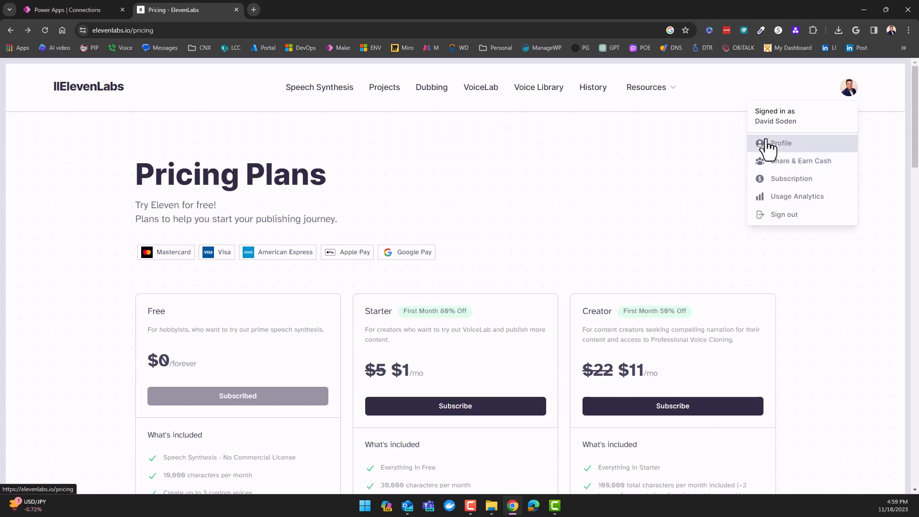
{"action": "left_click", "coordinate": [787, 182]}
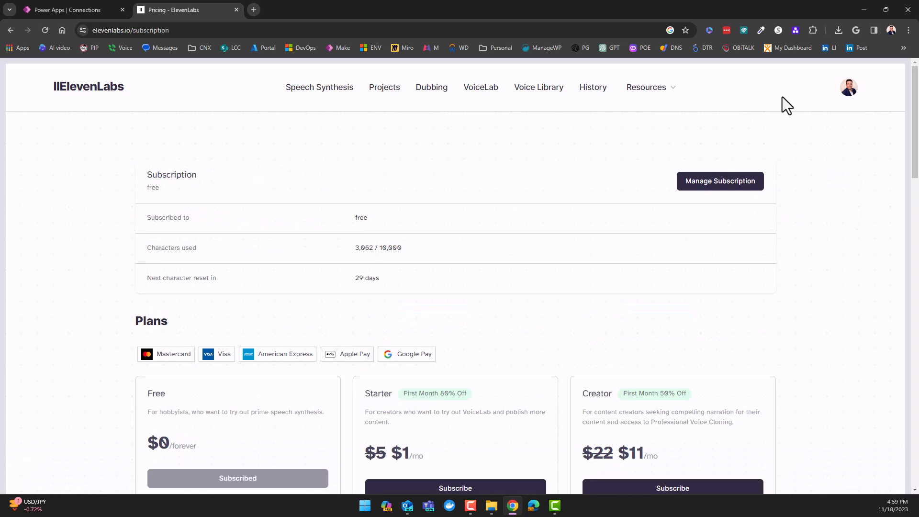
- Reveal the API key in the ElevenLabs profile settings, copy it and close the settings
{"action": "left_click", "coordinate": [849, 90]}
{"action": "left_click", "coordinate": [769, 143]}
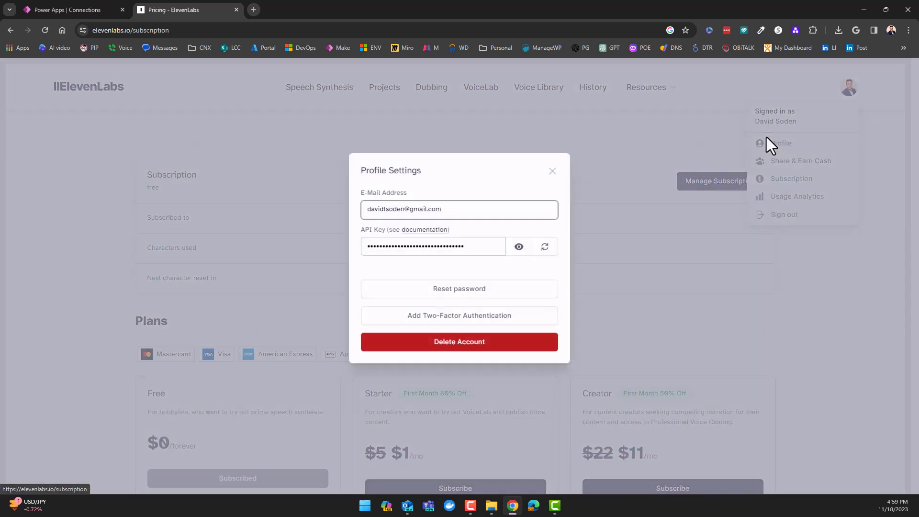
{"action": "left_click", "coordinate": [519, 246]}
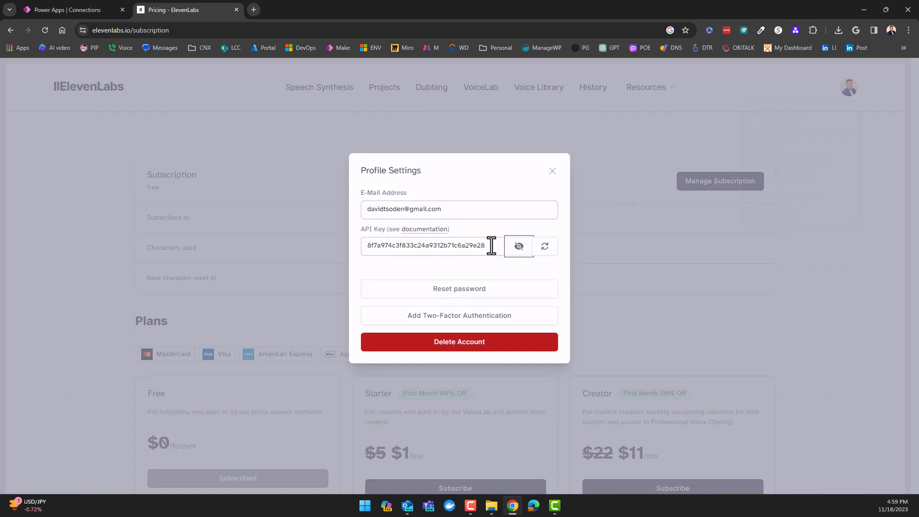
{"action": "left_click_drag", "start_coordinate": [492, 246], "coordinate": [318, 252]}
{"action": "right_click", "coordinate": [410, 245]}
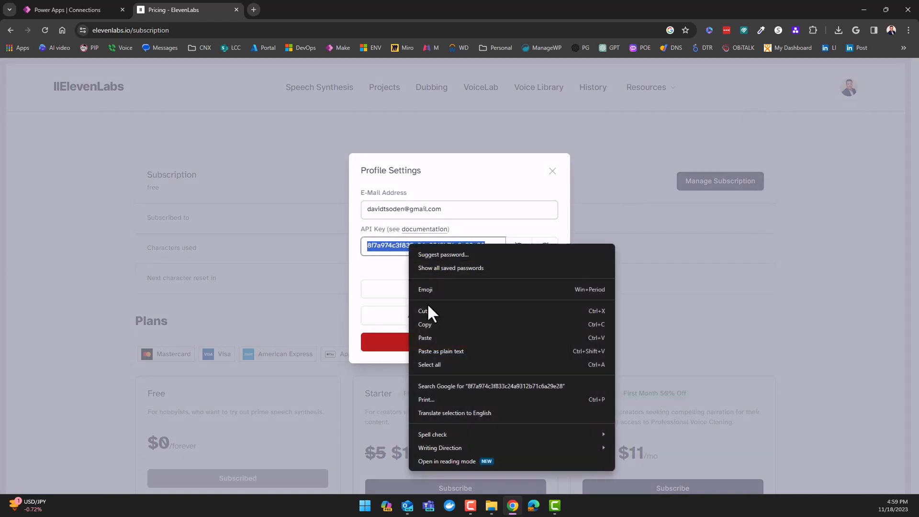
{"action": "left_click", "coordinate": [421, 324]}
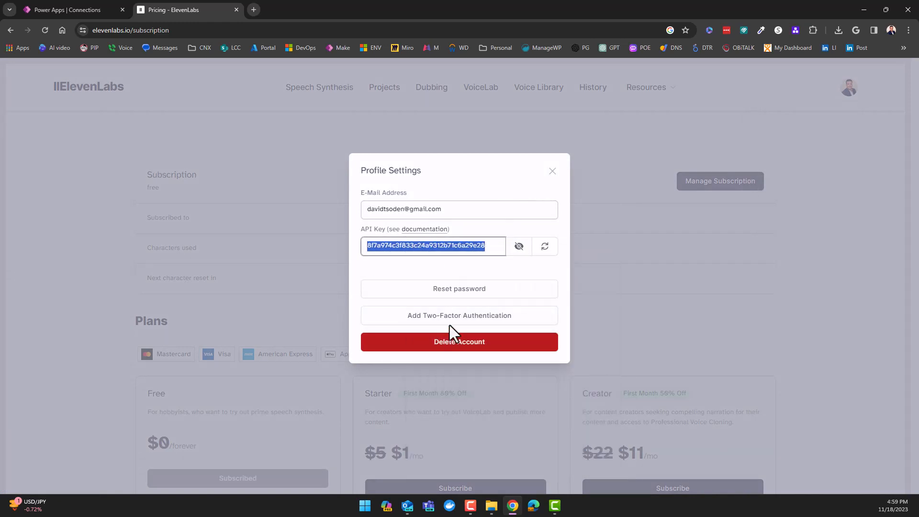
{"action": "left_click", "coordinate": [549, 173]}
- Switch back to Power Apps and open the definition of the 11 Eleven Labs custom connector for editing
{"action": "left_click", "coordinate": [83, 10]}
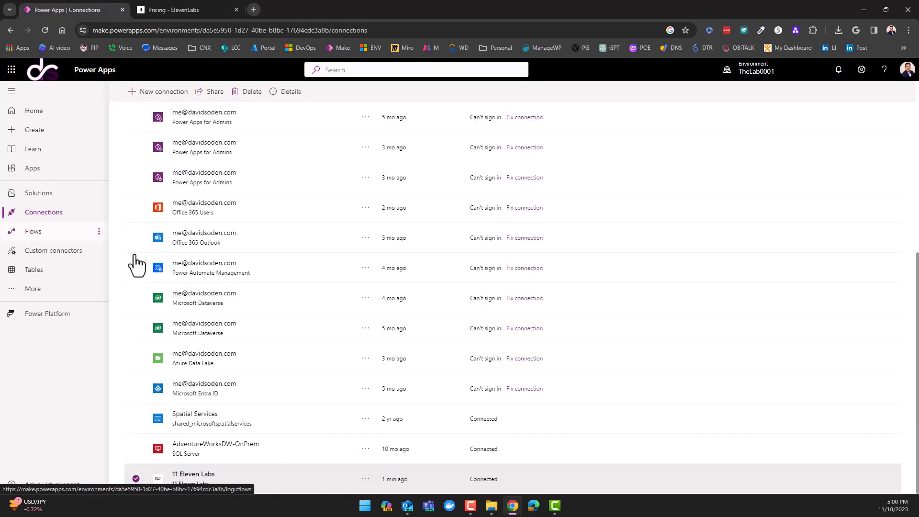
{"action": "left_click", "coordinate": [53, 257]}
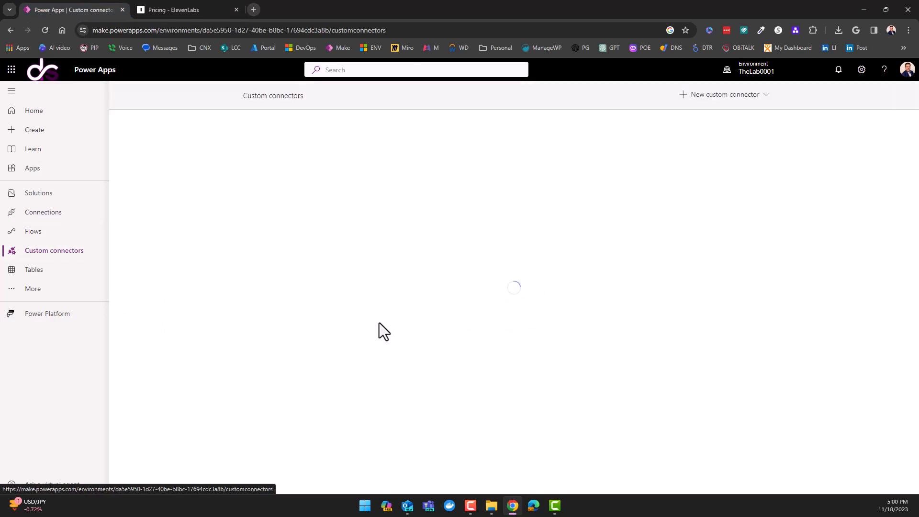
{"action": "left_click", "coordinate": [731, 149]}
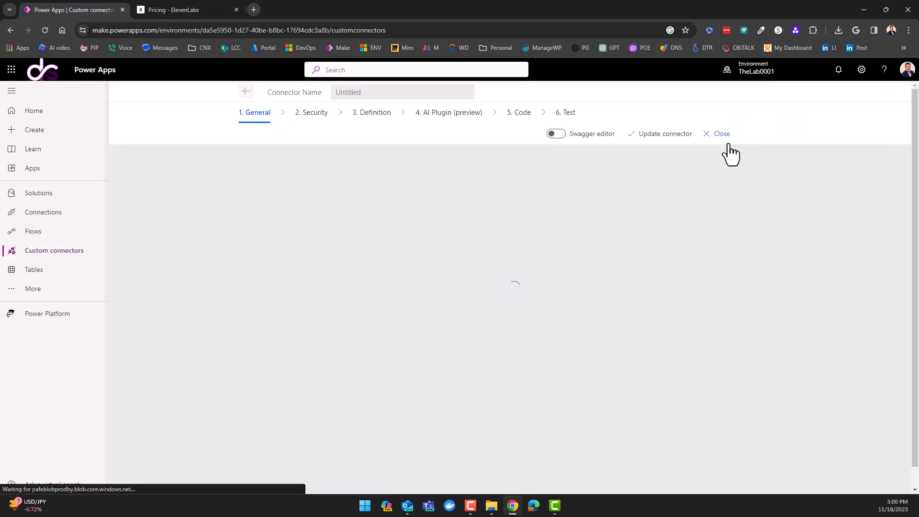
{"action": "left_click", "coordinate": [372, 115]}
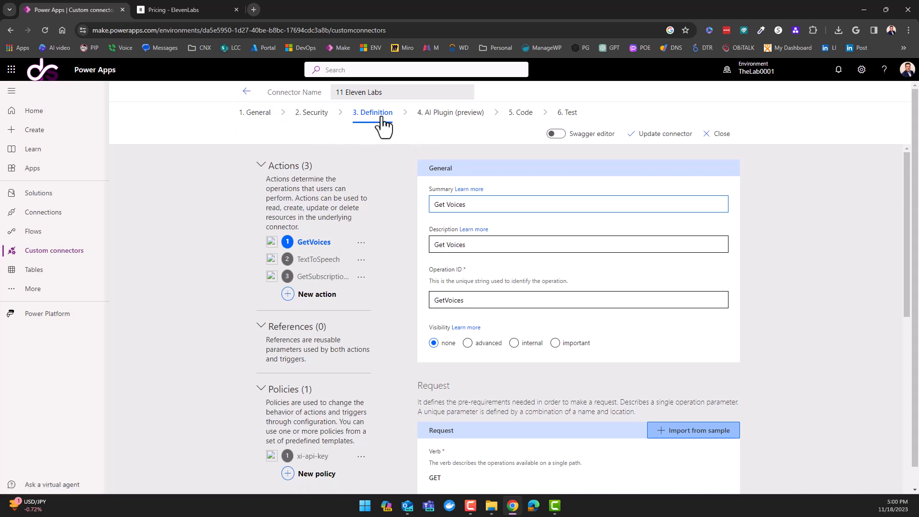
- Open the xi-api-key policy and select the whole API key in its header value
{"action": "scroll", "coordinate": [318, 288], "scroll_direction": "down", "scroll_amount": 3}
{"action": "left_click", "coordinate": [312, 265]}
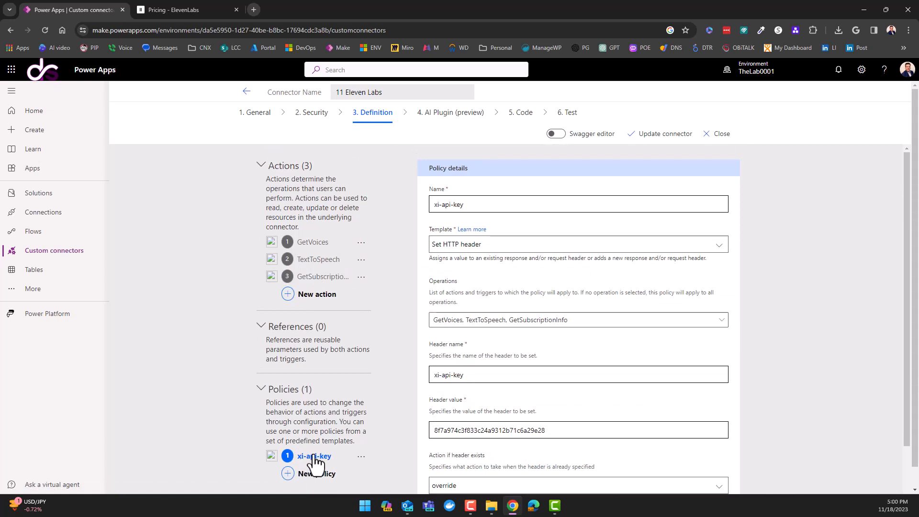
{"action": "scroll", "coordinate": [342, 383], "scroll_direction": "down", "scroll_amount": 3}
{"action": "scroll", "coordinate": [383, 354], "scroll_direction": "down", "scroll_amount": 1}
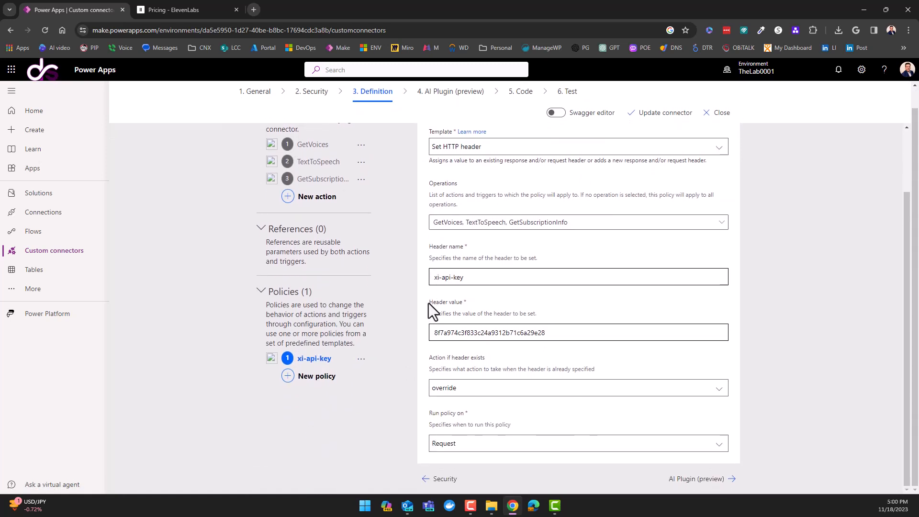
{"action": "left_click_drag", "start_coordinate": [550, 330], "coordinate": [377, 344]}
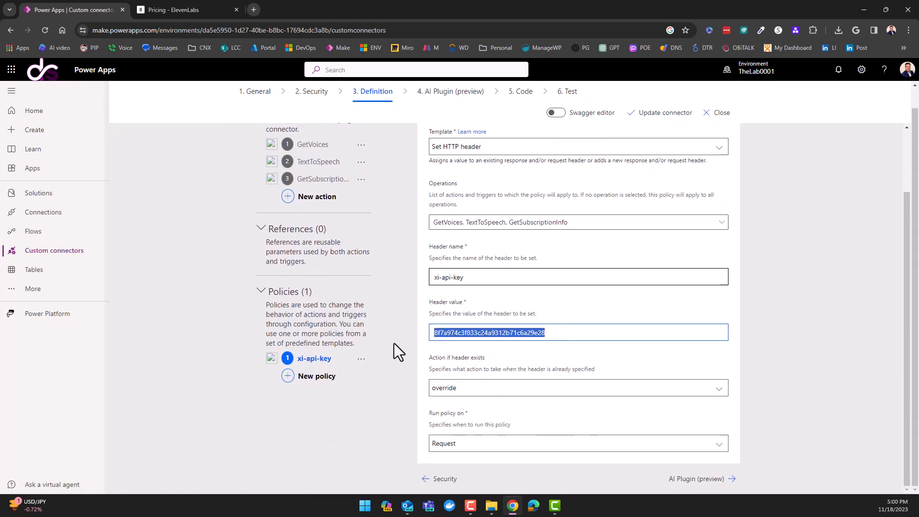
{"action": "scroll", "coordinate": [364, 311], "scroll_direction": "up", "scroll_amount": 3}
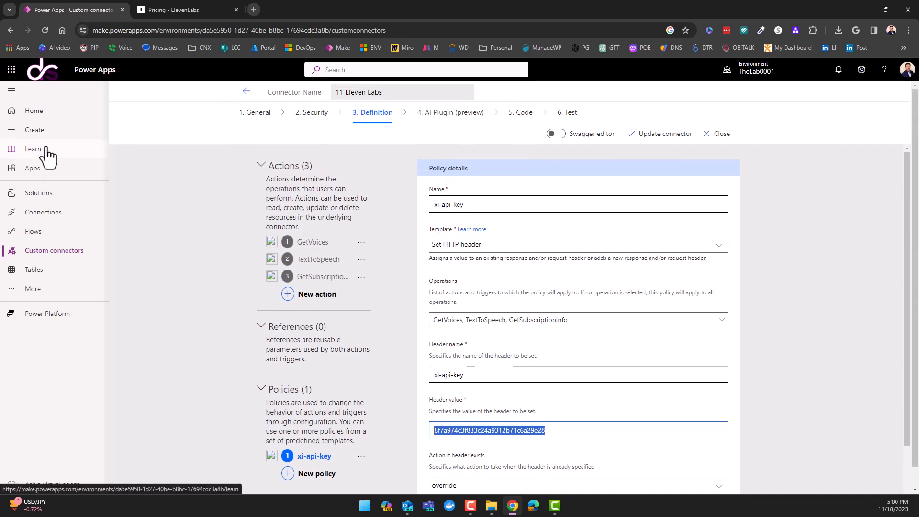
- Leave the connector for the solutions list, switch to SharePoint and open the Power Platform Lab site's Documents library
{"action": "left_click", "coordinate": [37, 195]}
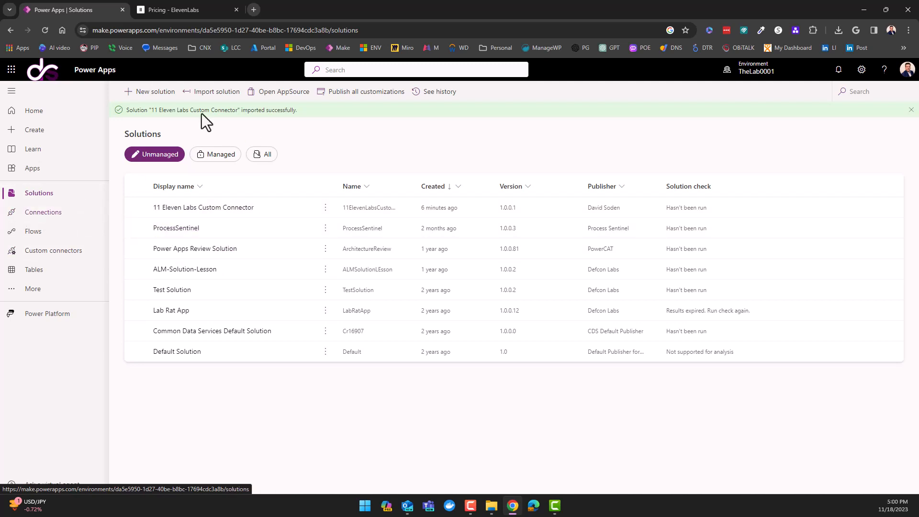
{"action": "left_click", "coordinate": [11, 70]}
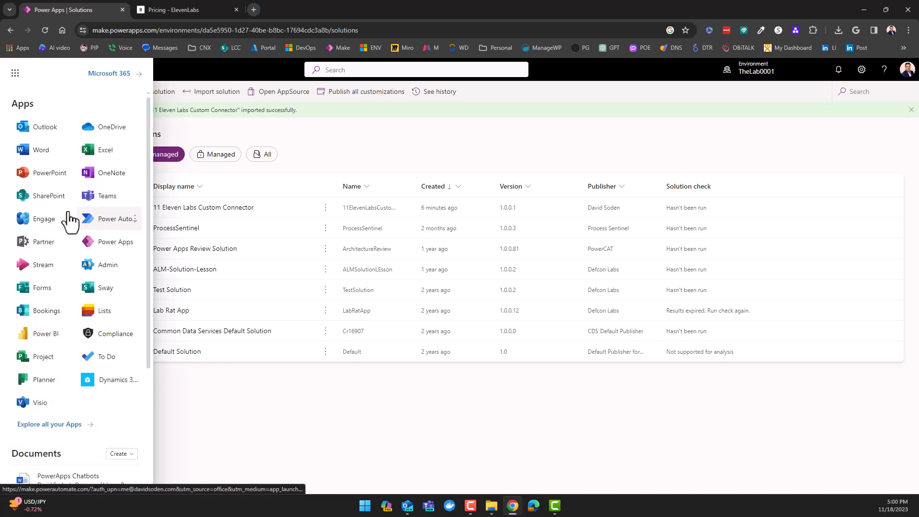
{"action": "left_click", "coordinate": [47, 196]}
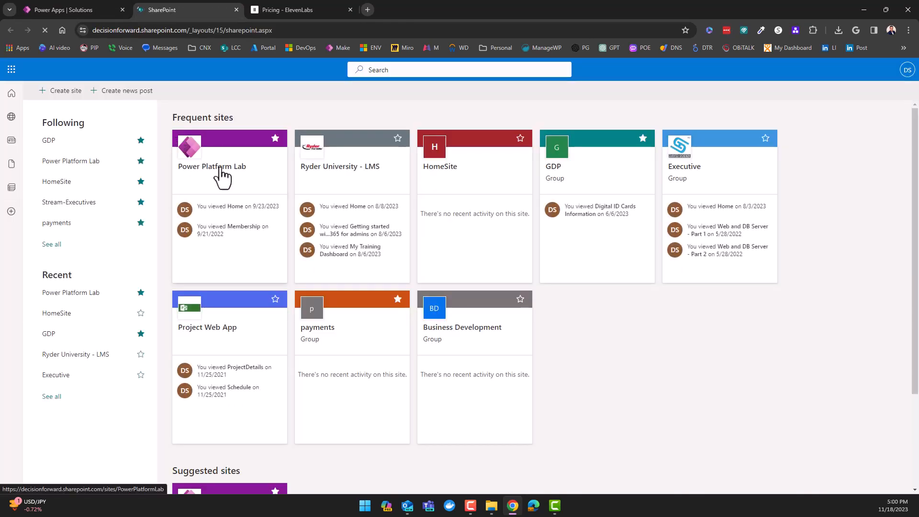
{"action": "left_click", "coordinate": [224, 175]}
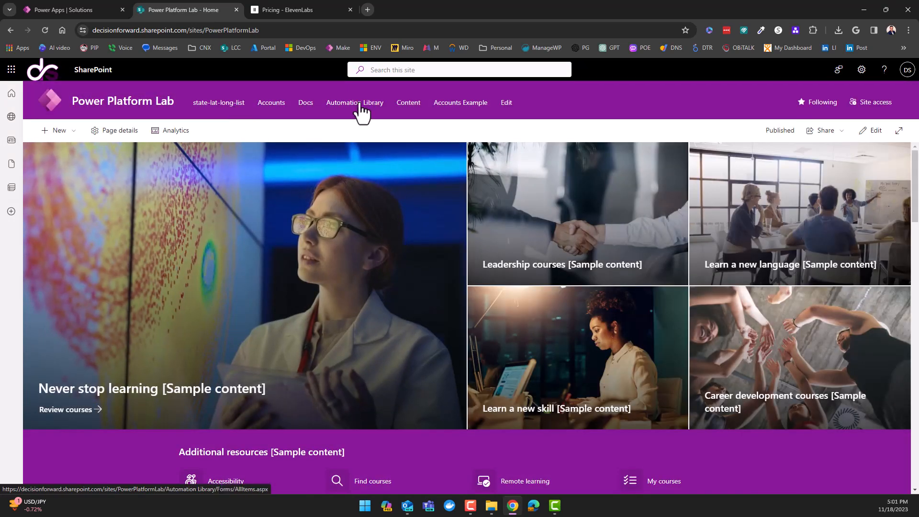
{"action": "left_click", "coordinate": [415, 103]}
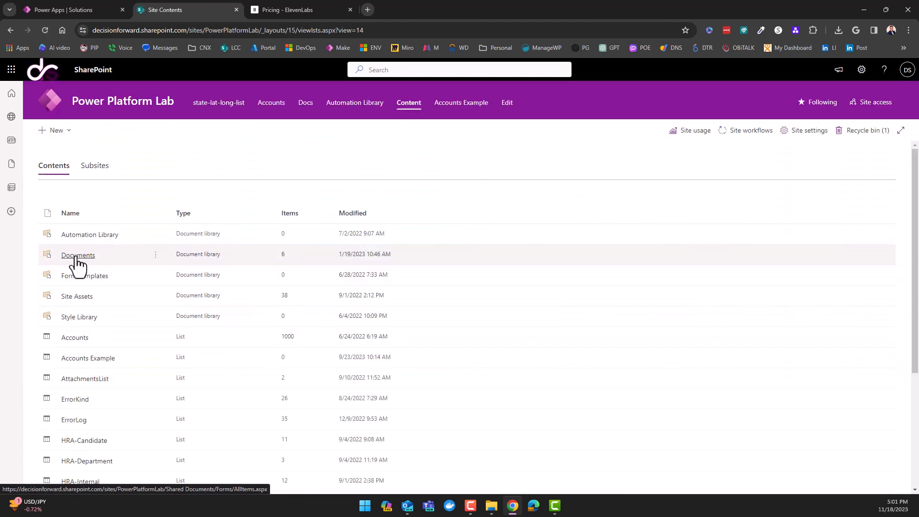
{"action": "left_click", "coordinate": [77, 256]}
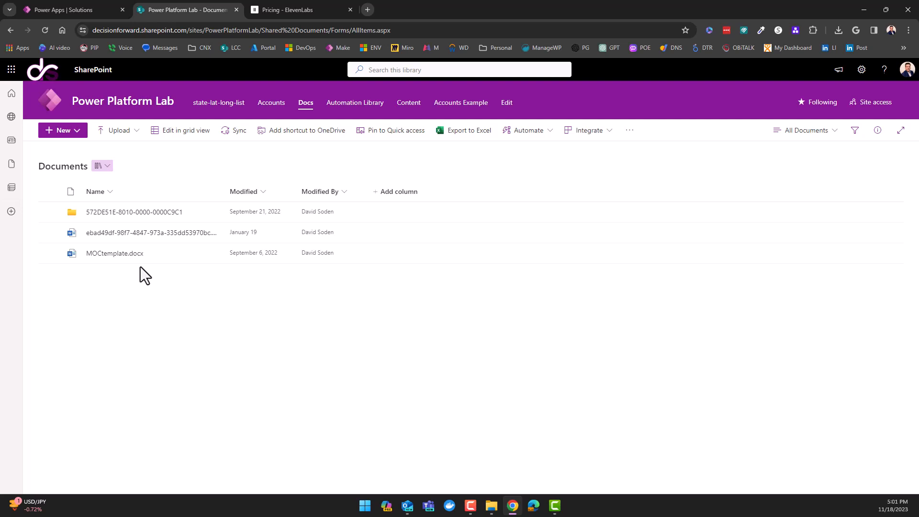
- Create a green folder named AudioAI in the Documents library
{"action": "left_click", "coordinate": [75, 132]}
{"action": "left_click", "coordinate": [76, 155]}
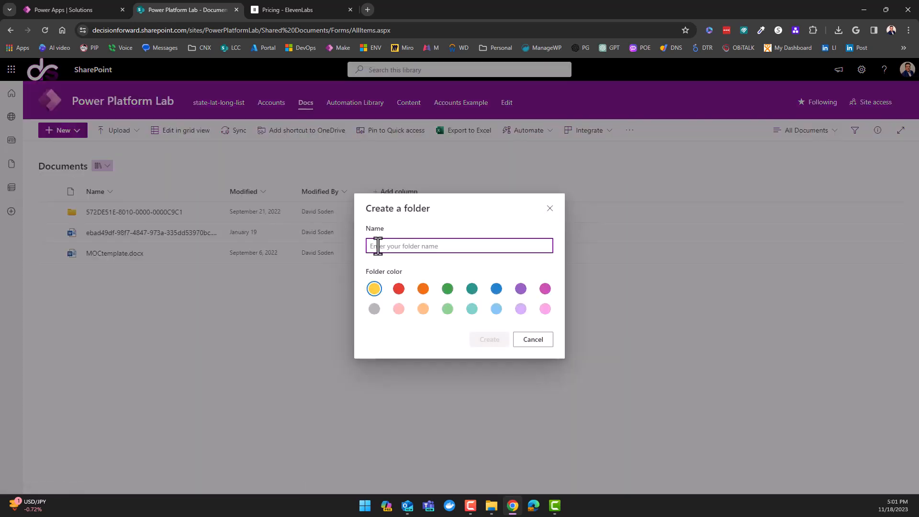
{"action": "type", "text": "Au"}
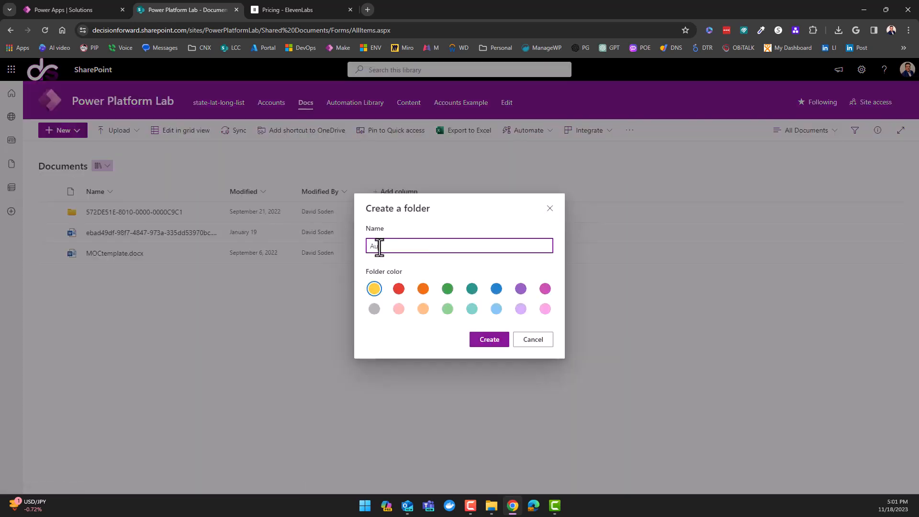
{"action": "type", "text": "dioAI"}
{"action": "left_click", "coordinate": [488, 341]}
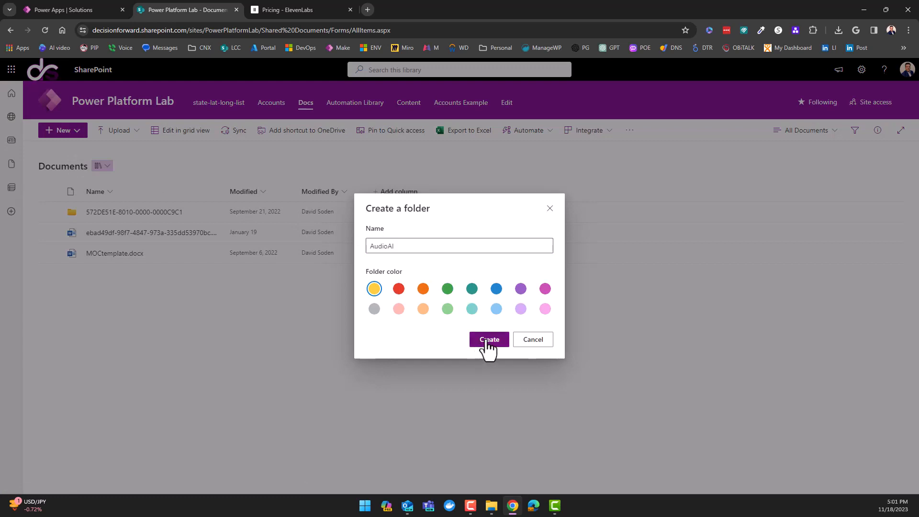
{"action": "left_click", "coordinate": [447, 289]}
{"action": "left_click", "coordinate": [490, 341]}
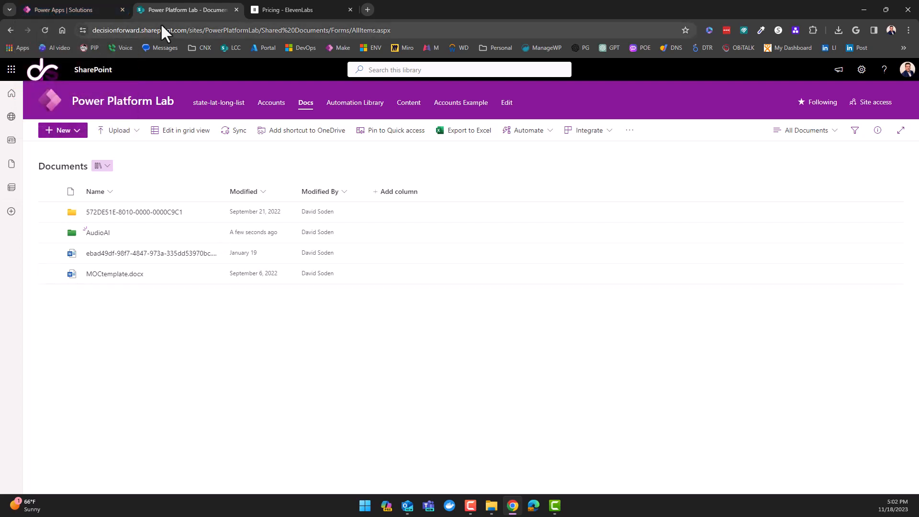
- Switch back to Power Apps and choose 11ElevenLabs_1_0_0_1.zip as the solution file to import
{"action": "left_click", "coordinate": [77, 10]}
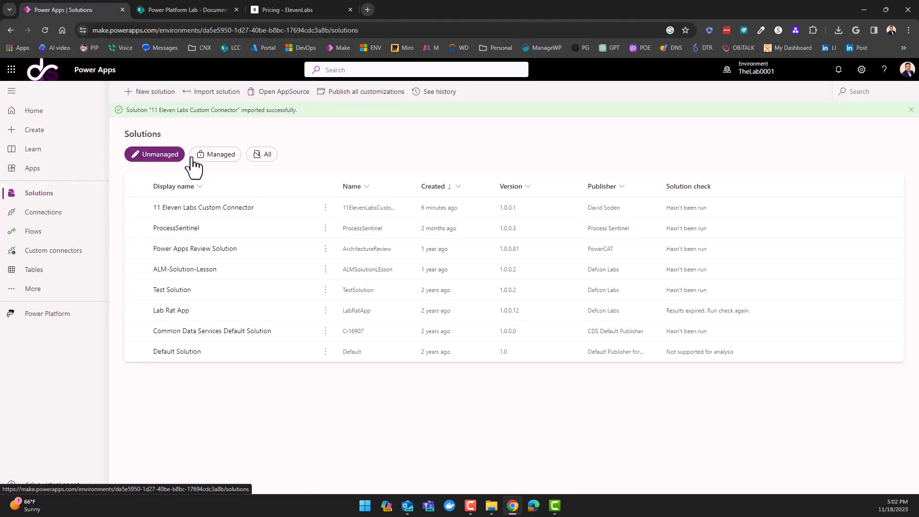
{"action": "left_click", "coordinate": [225, 93]}
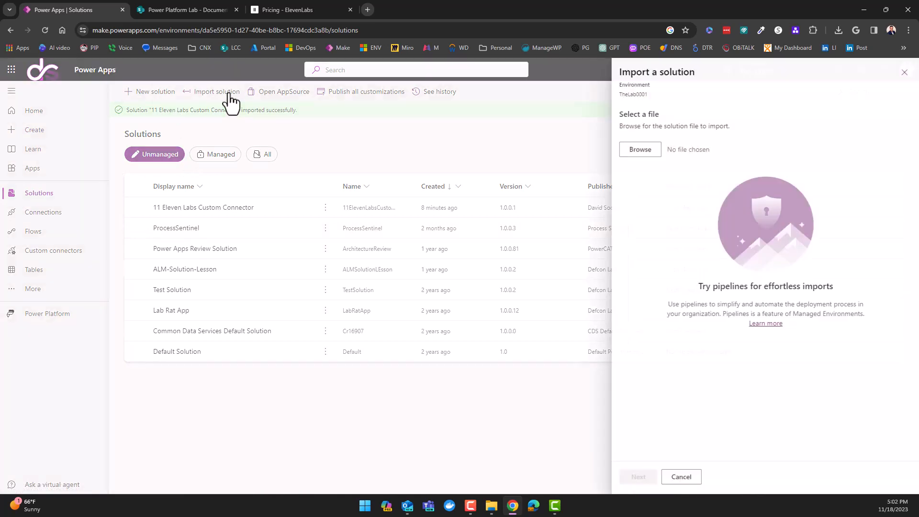
{"action": "left_click", "coordinate": [636, 149]}
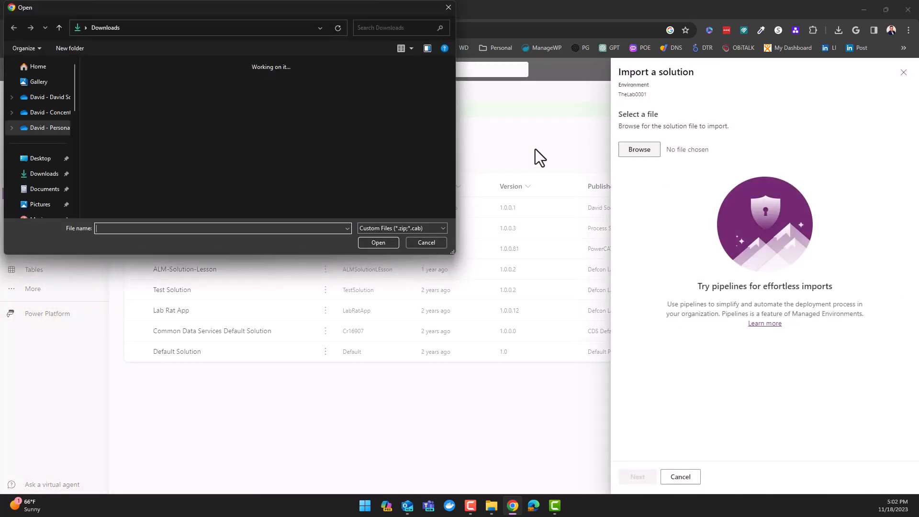
{"action": "left_click", "coordinate": [162, 82]}
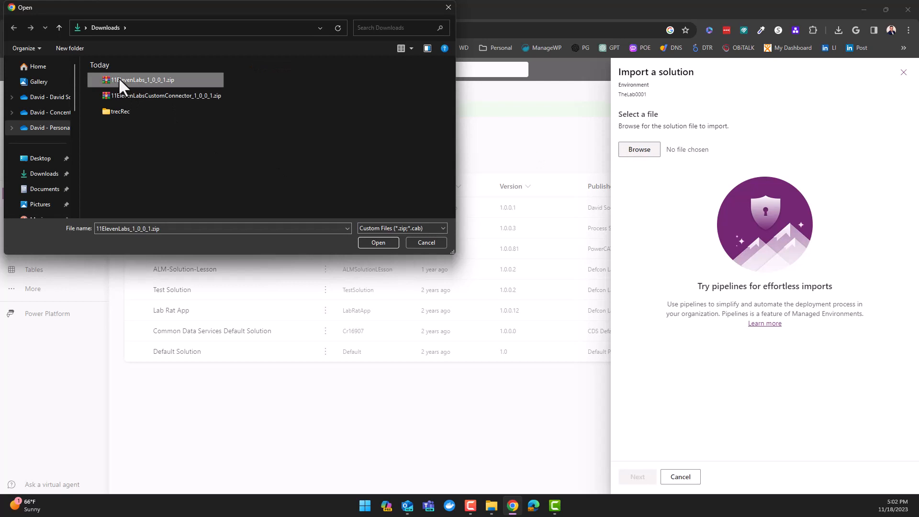
{"action": "left_click", "coordinate": [389, 243]}
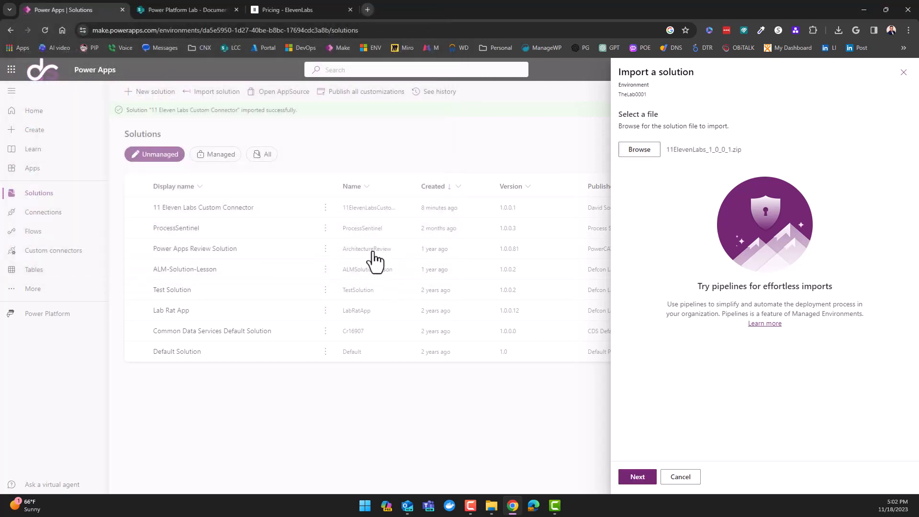
- Review the solution's details and advanced settings, and proceed to the import's connections
{"action": "left_click", "coordinate": [648, 485]}
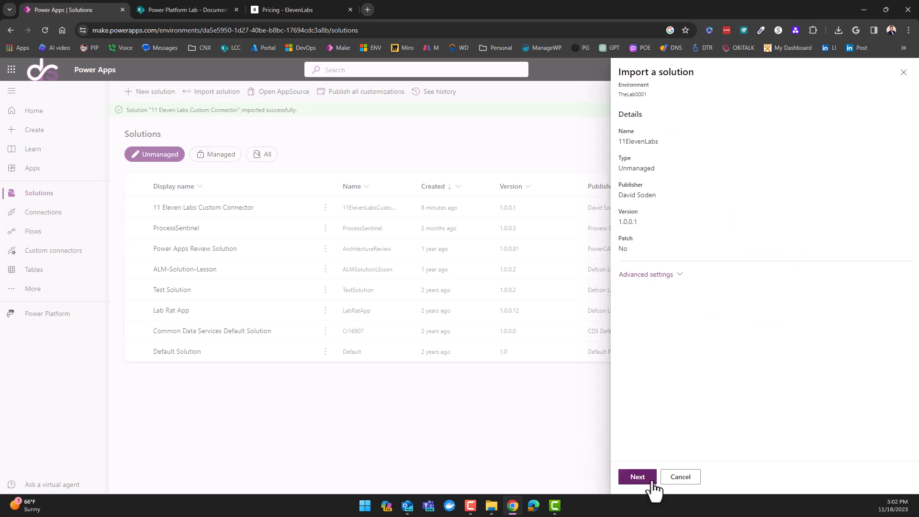
{"action": "left_click", "coordinate": [670, 277]}
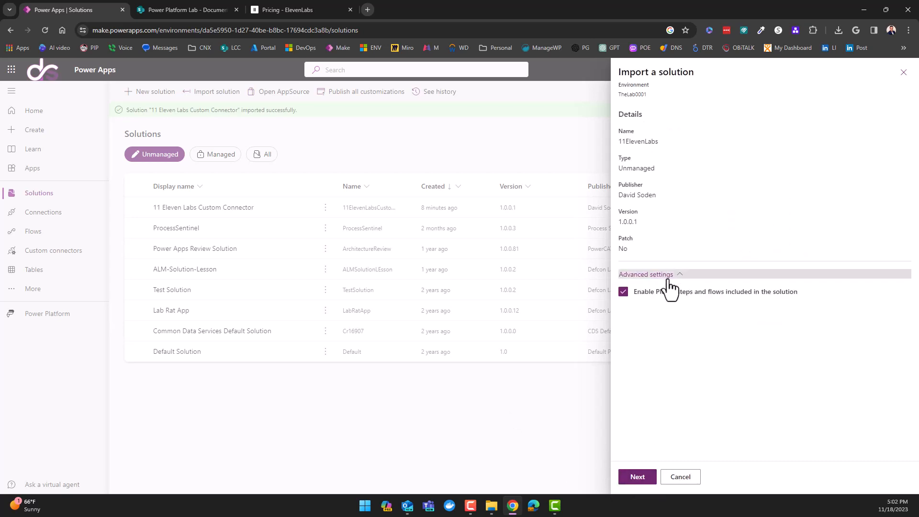
{"action": "left_click", "coordinate": [668, 276]}
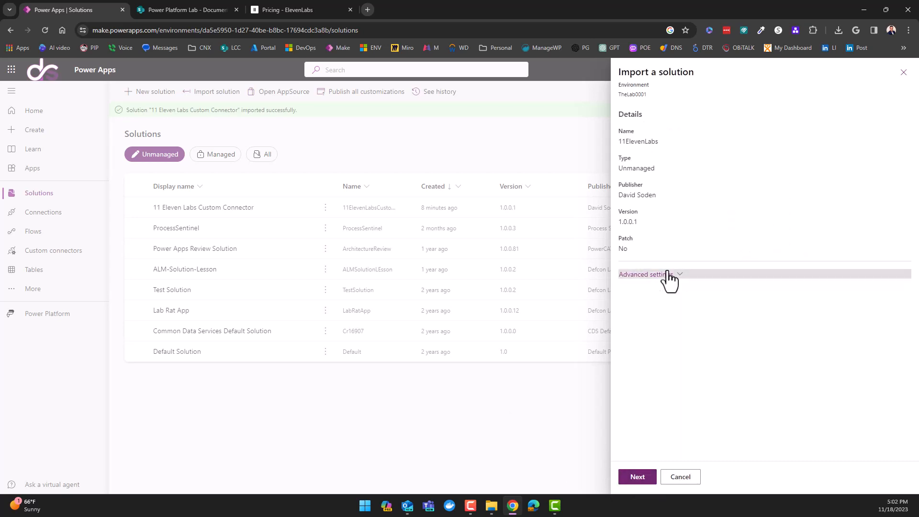
{"action": "left_click", "coordinate": [640, 477]}
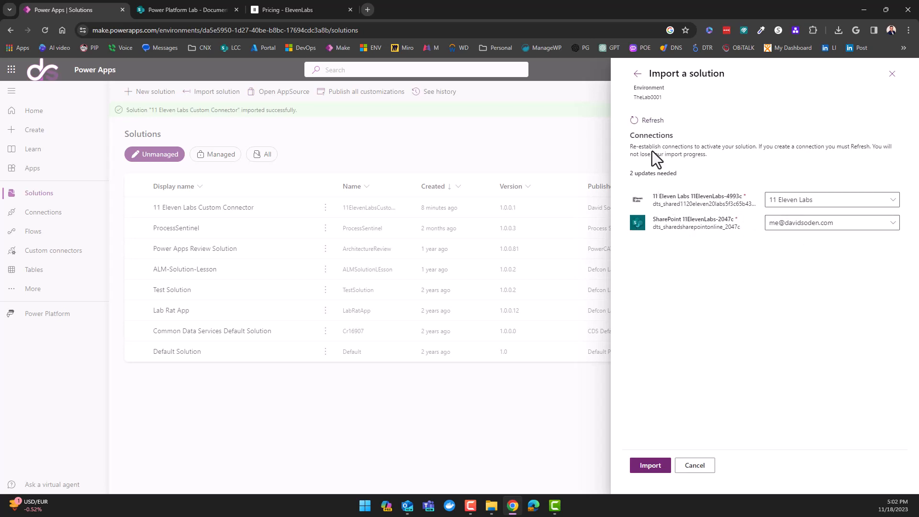
- Keep the 11 Eleven Labs connection, select the existing SharePoint account connection, and import the solution
{"action": "left_click", "coordinate": [794, 202]}
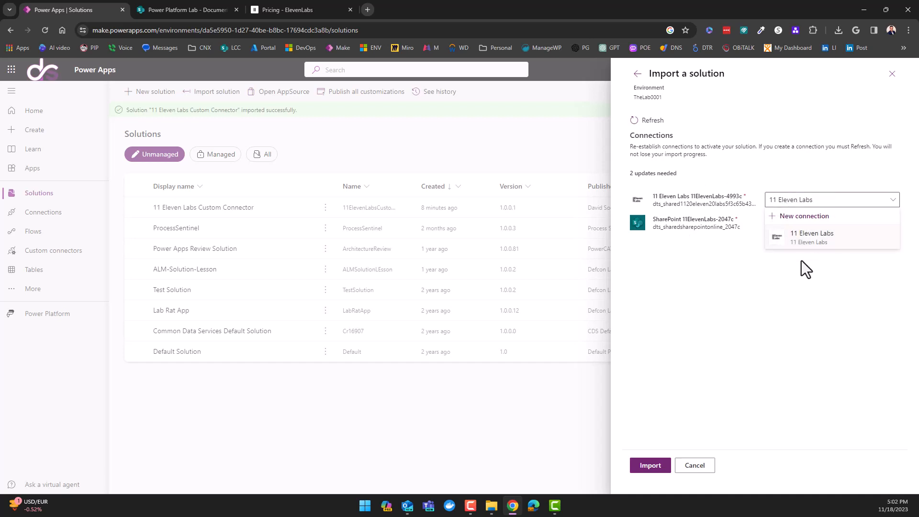
{"action": "left_click", "coordinate": [724, 288]}
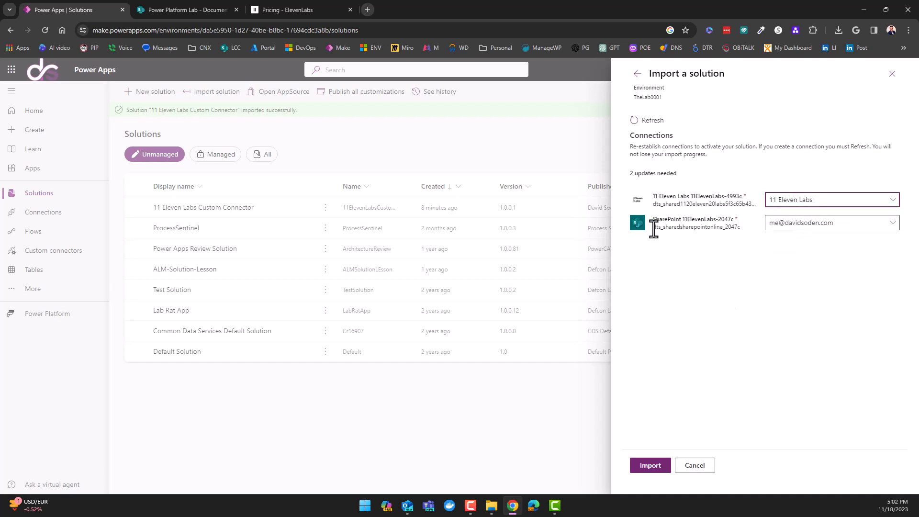
{"action": "left_click_drag", "start_coordinate": [653, 218], "coordinate": [717, 220]}
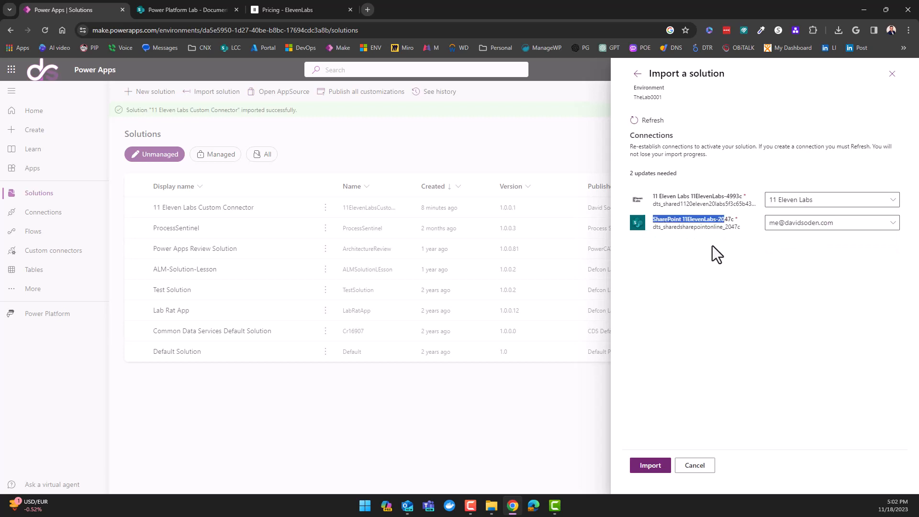
{"action": "left_click", "coordinate": [712, 246]}
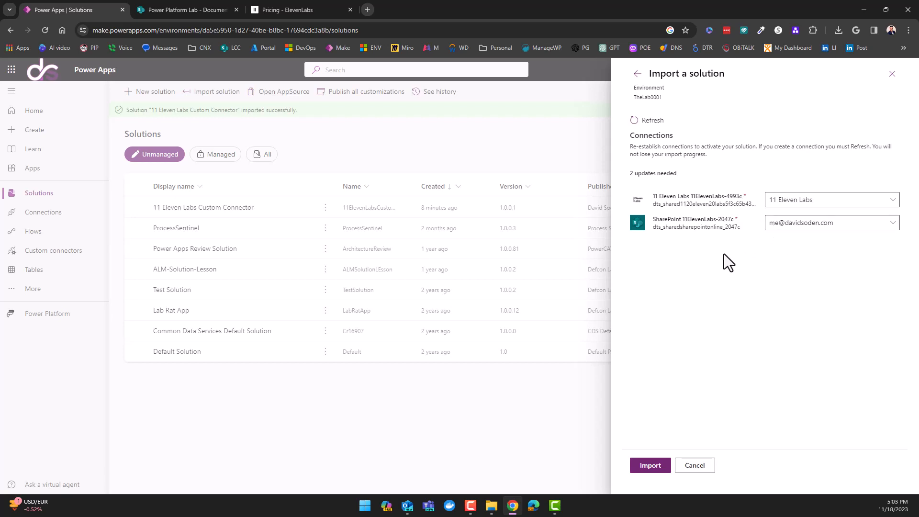
{"action": "left_click", "coordinate": [658, 467]}
{"action": "left_click", "coordinate": [805, 225]}
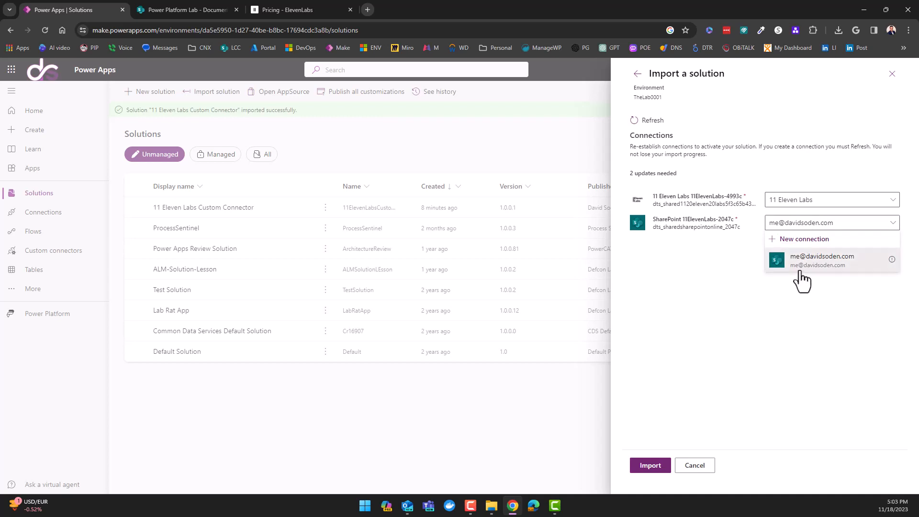
{"action": "left_click", "coordinate": [828, 268]}
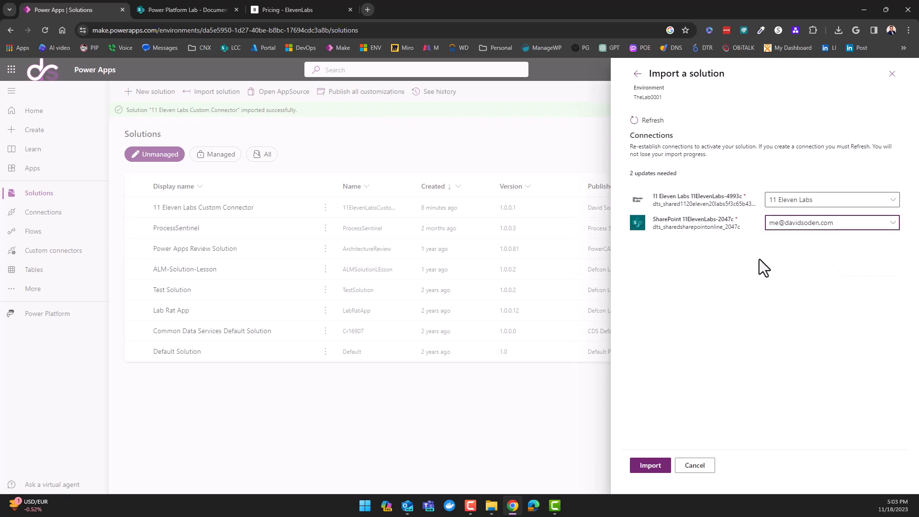
{"action": "left_click", "coordinate": [659, 472]}
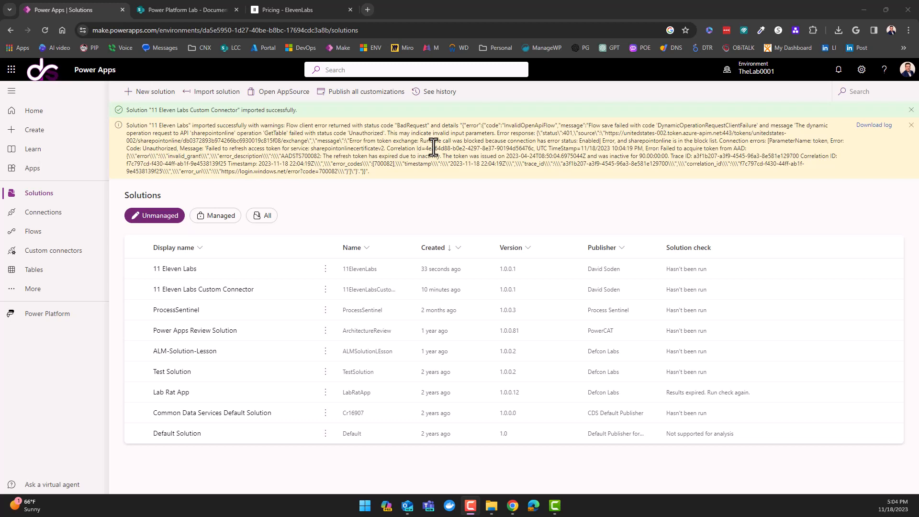
- Dismiss both import notifications and open the 11 Eleven Labs solution
{"action": "left_click", "coordinate": [911, 125]}
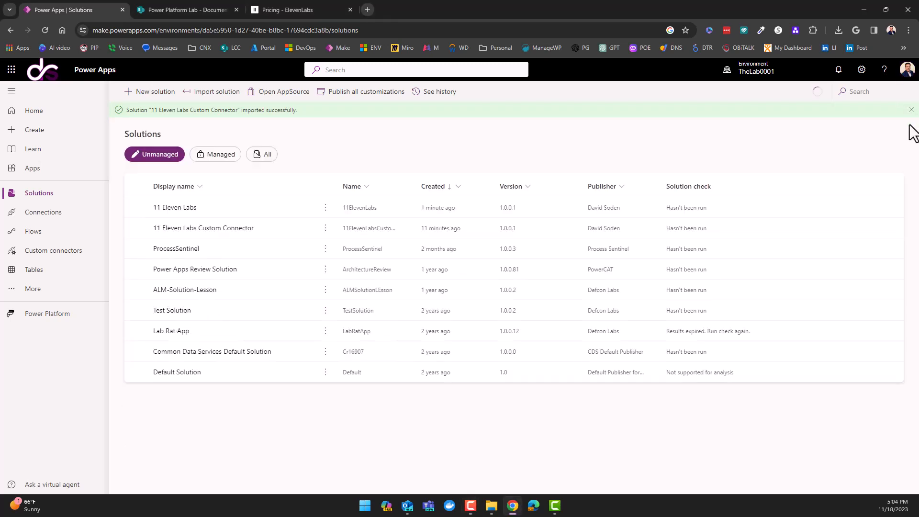
{"action": "left_click", "coordinate": [911, 110]}
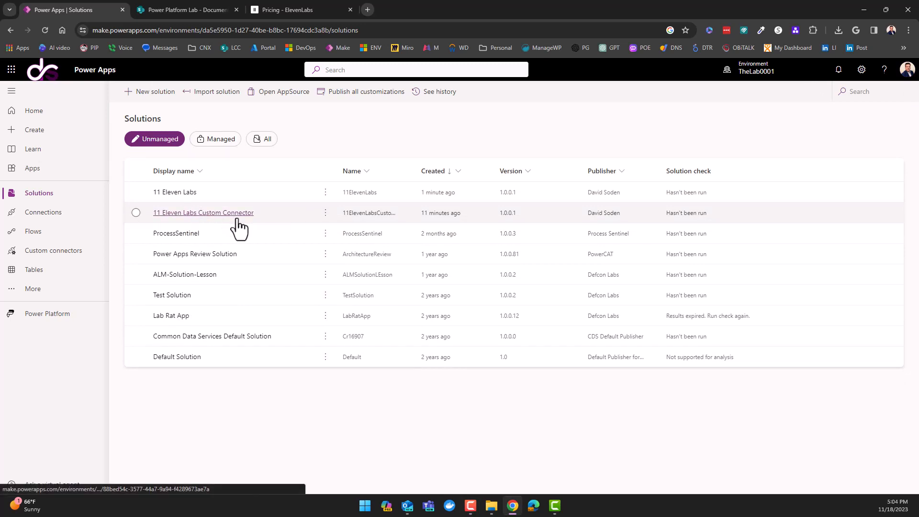
{"action": "left_click", "coordinate": [170, 193]}
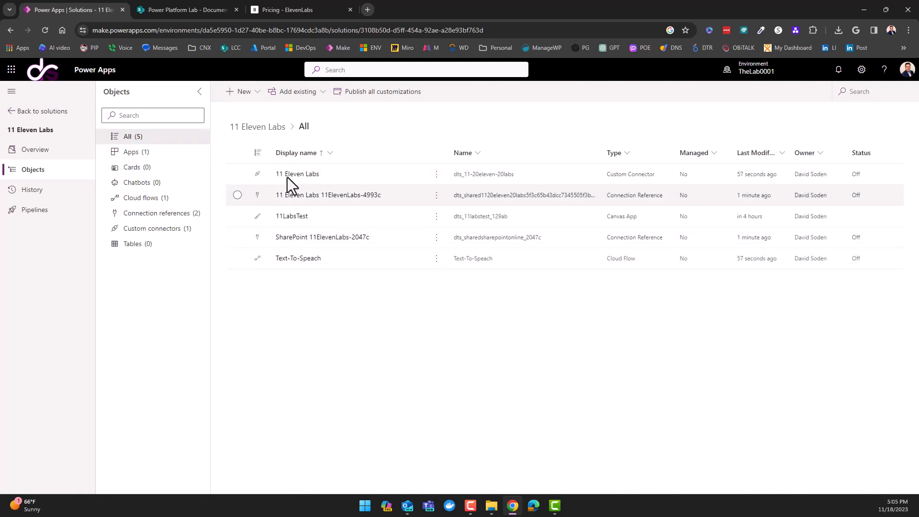
- Open the solution's Text-To-Speach cloud flow for editing
{"action": "left_click", "coordinate": [139, 200]}
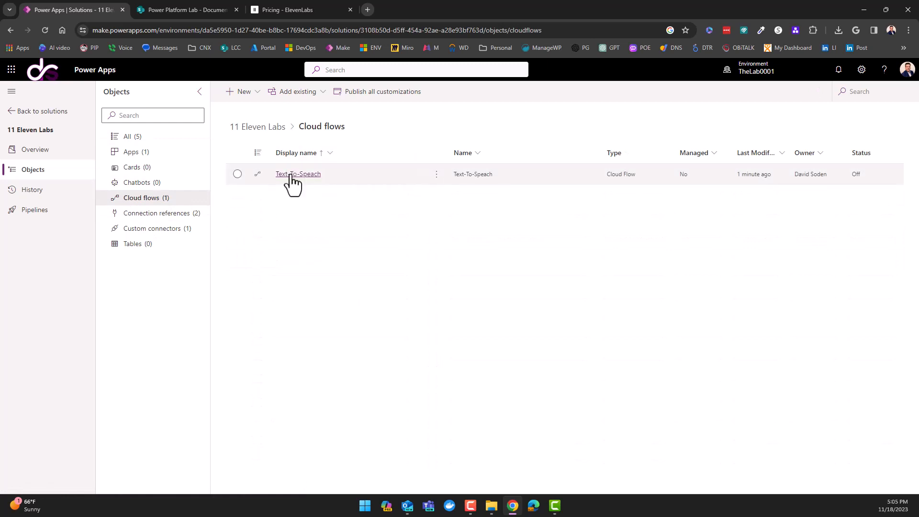
{"action": "left_click", "coordinate": [236, 174]}
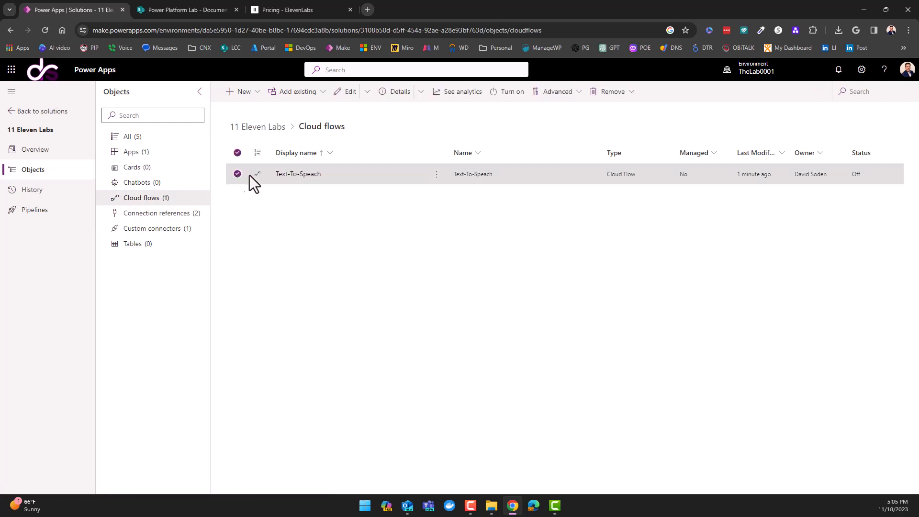
{"action": "left_click", "coordinate": [347, 91]}
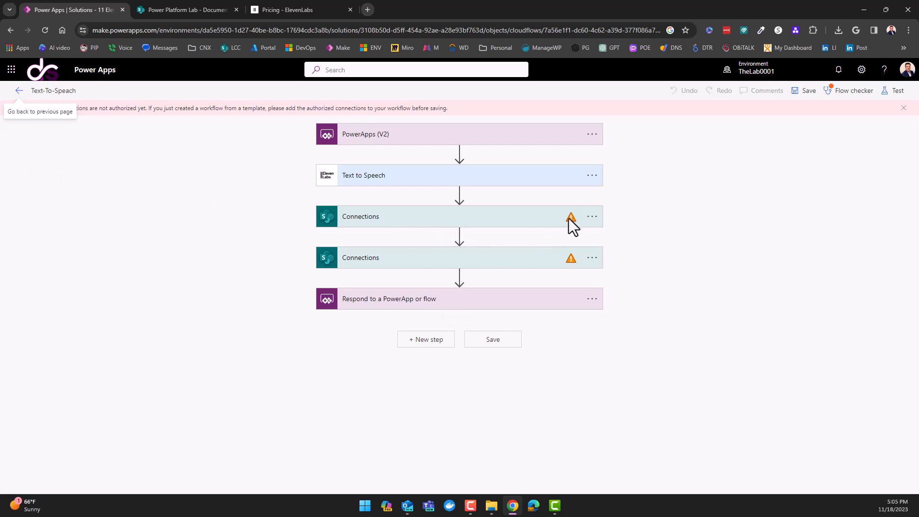
- Inspect the connection choices and available options of the flow's first SharePoint action, and collapse it
{"action": "left_click", "coordinate": [510, 223]}
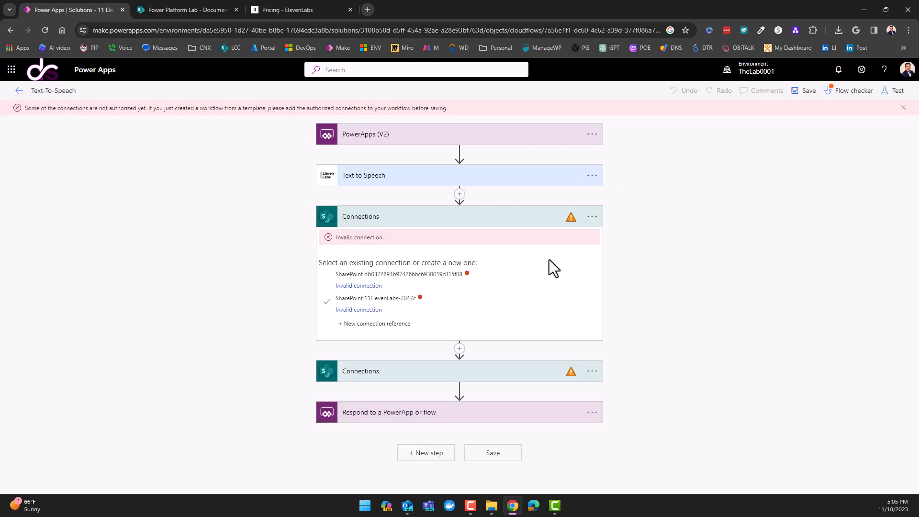
{"action": "left_click", "coordinate": [593, 218]}
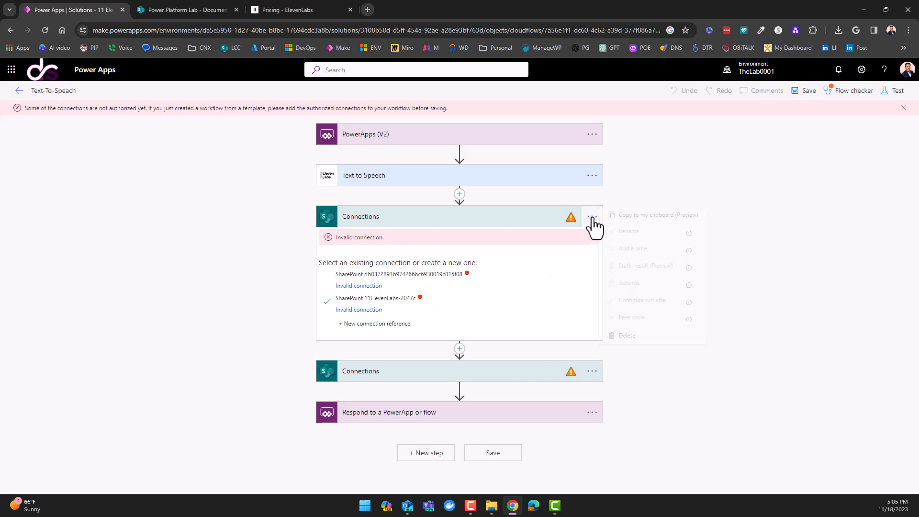
{"action": "left_click", "coordinate": [592, 217]}
{"action": "left_click", "coordinate": [593, 217]}
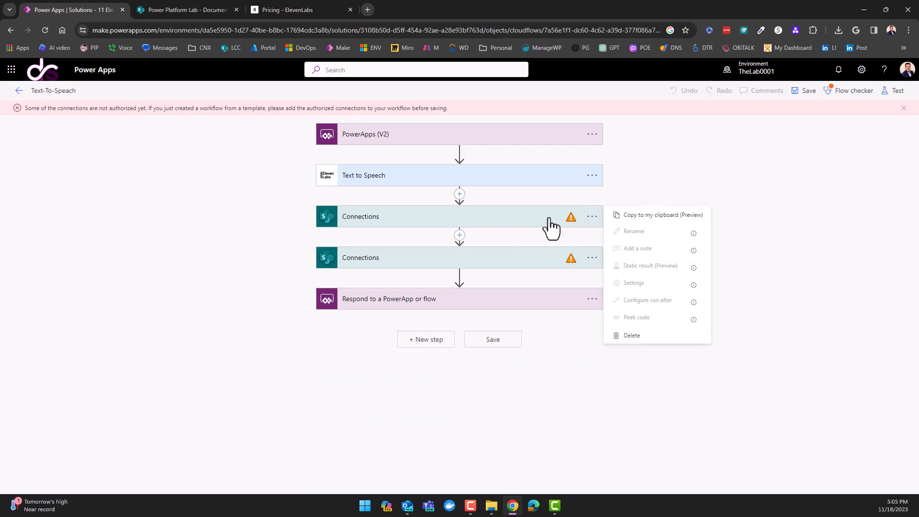
- Reauthorize the first invalid SharePoint connection listed in the flow's first SharePoint action
{"action": "left_click", "coordinate": [507, 229]}
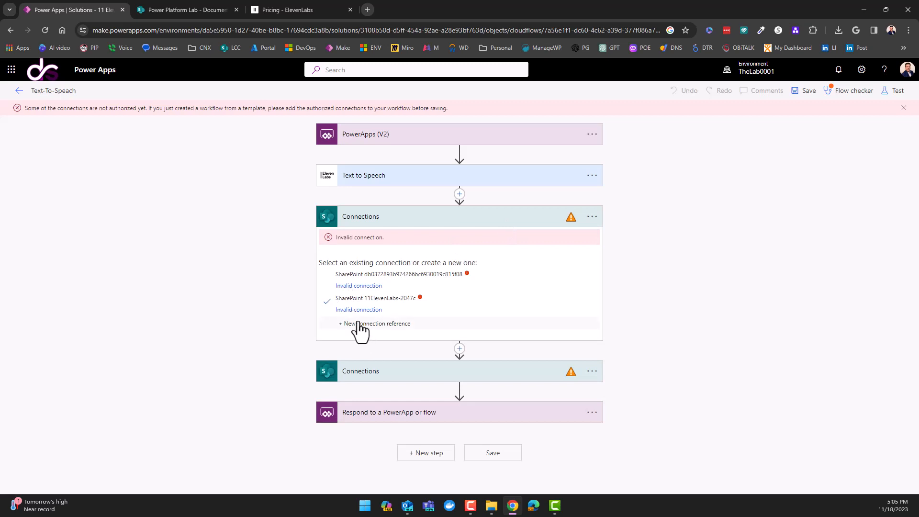
{"action": "left_click", "coordinate": [362, 286]}
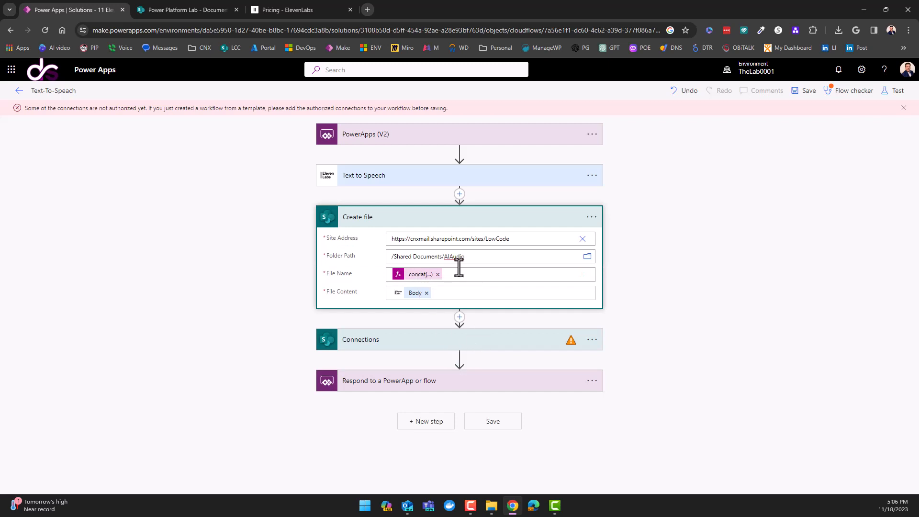
- Create a new connection reference for the flow's second SharePoint action, without an on-premises data gateway, by signing in with a Microsoft account
{"action": "left_click", "coordinate": [445, 341]}
{"action": "scroll", "coordinate": [539, 384], "scroll_direction": "down", "scroll_amount": 2}
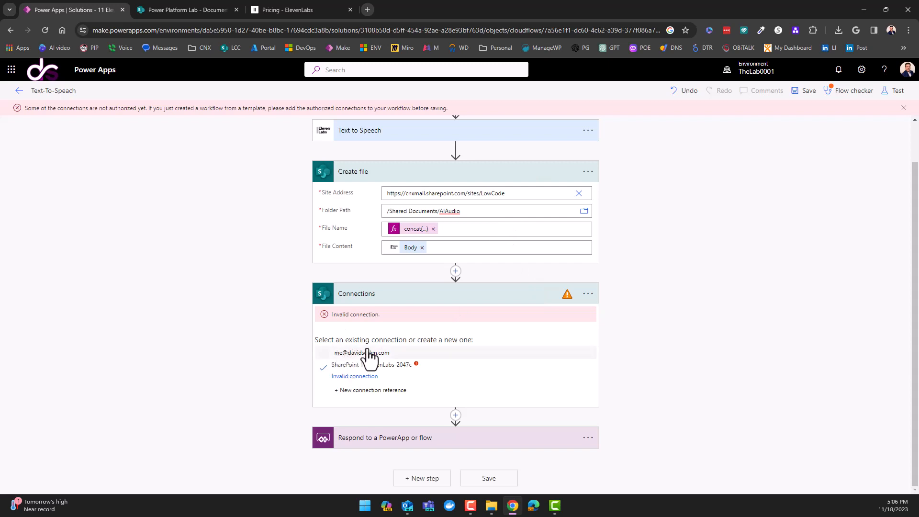
{"action": "left_click", "coordinate": [350, 388]}
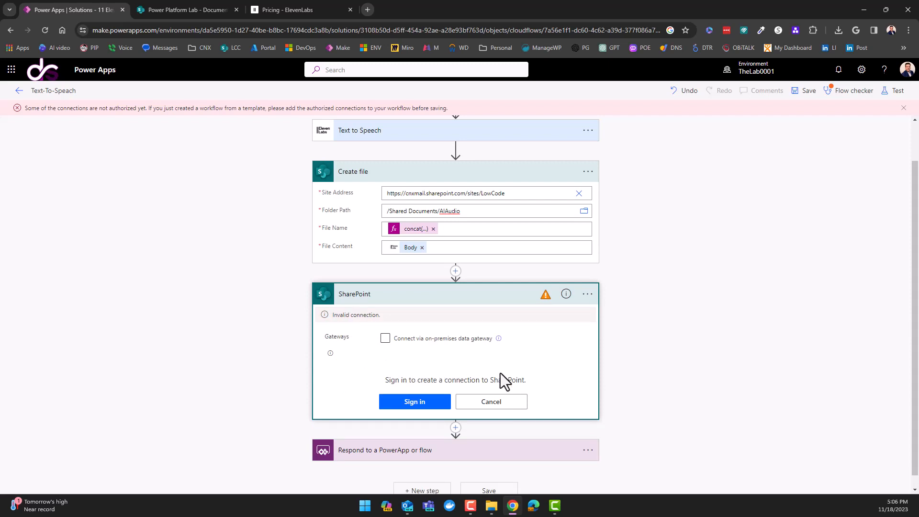
{"action": "left_click", "coordinate": [587, 295]}
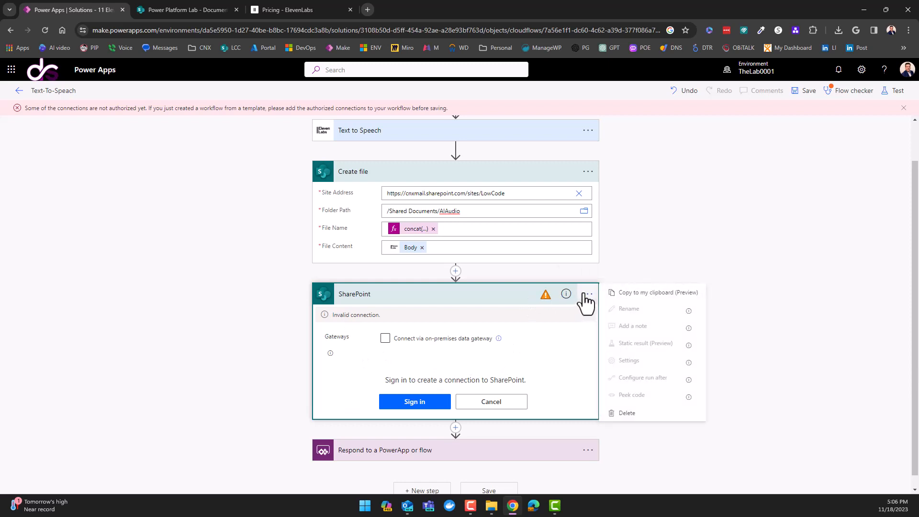
{"action": "left_click", "coordinate": [529, 341]}
{"action": "left_click", "coordinate": [398, 339]}
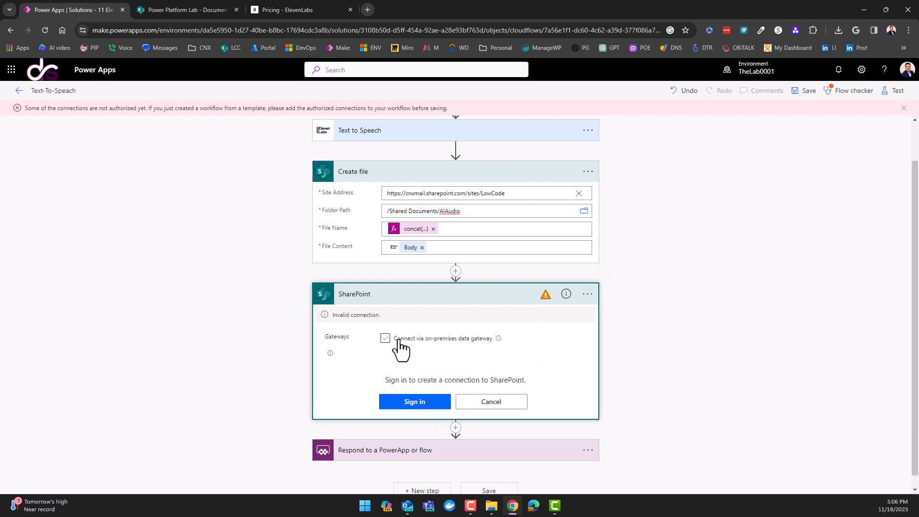
{"action": "left_click", "coordinate": [387, 339]}
{"action": "left_click", "coordinate": [426, 405]}
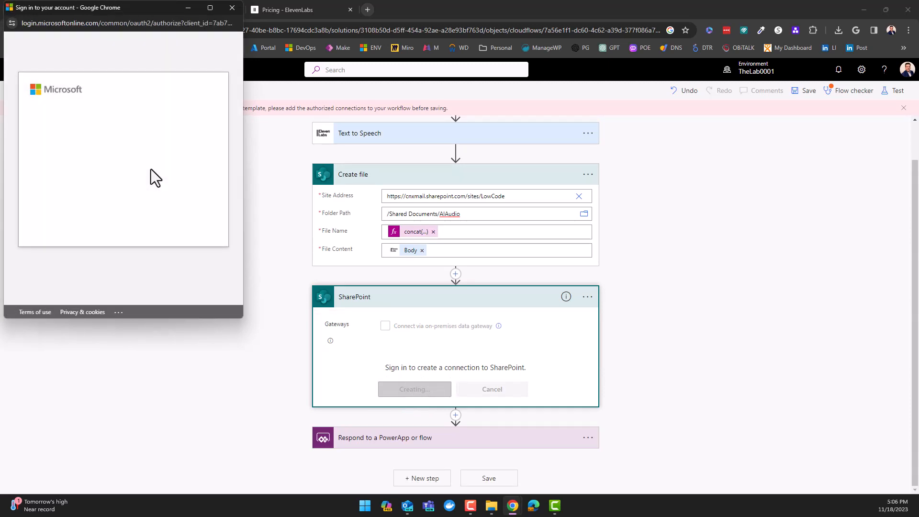
{"action": "left_click", "coordinate": [127, 184]}
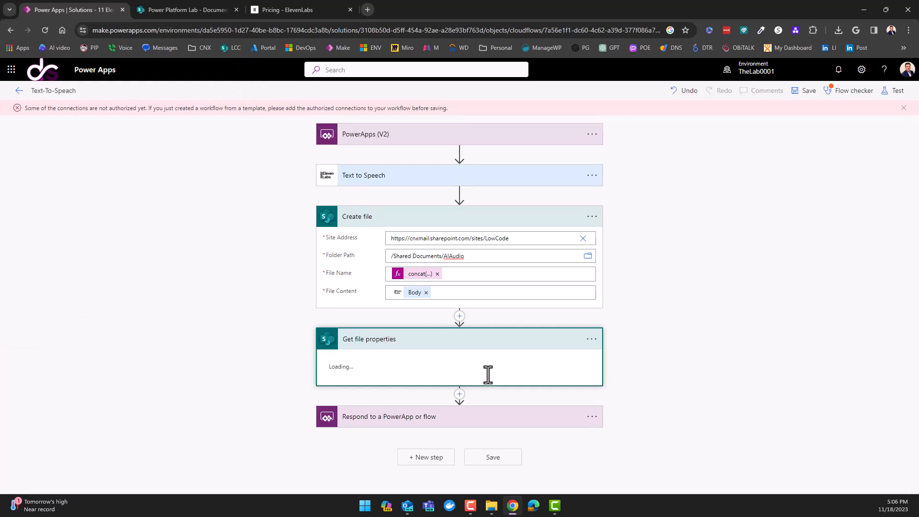
- Check the connection references of the Get file properties action and of the Text-To-Speach flow's details page, and return to the solution's cloud flows
{"action": "left_click", "coordinate": [587, 340]}
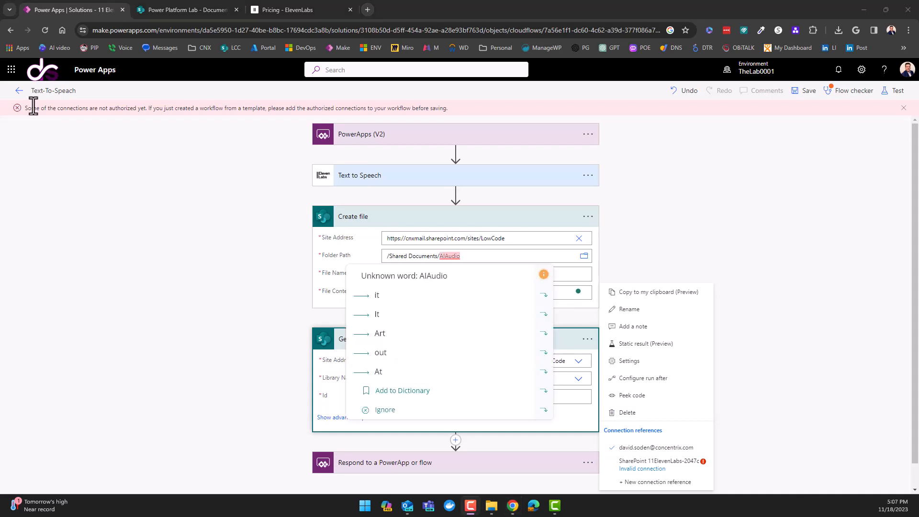
{"action": "left_click", "coordinate": [18, 92]}
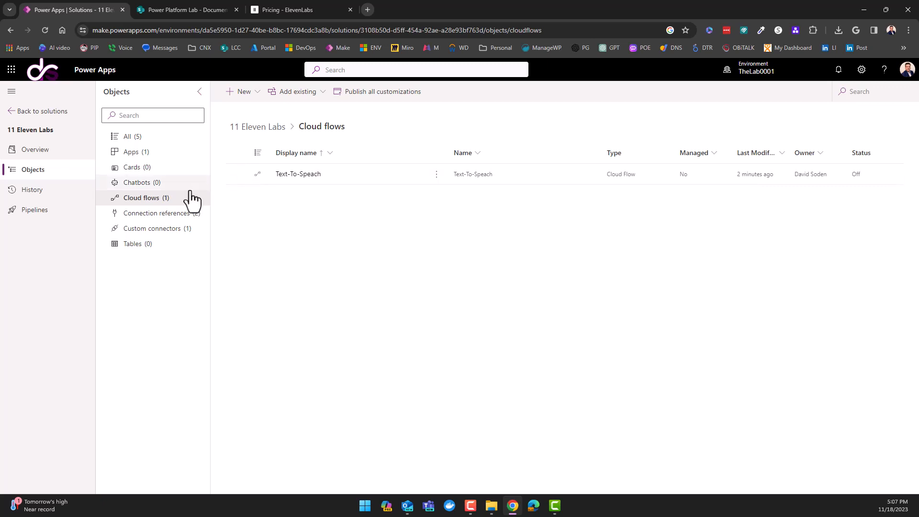
{"action": "left_click", "coordinate": [304, 174]}
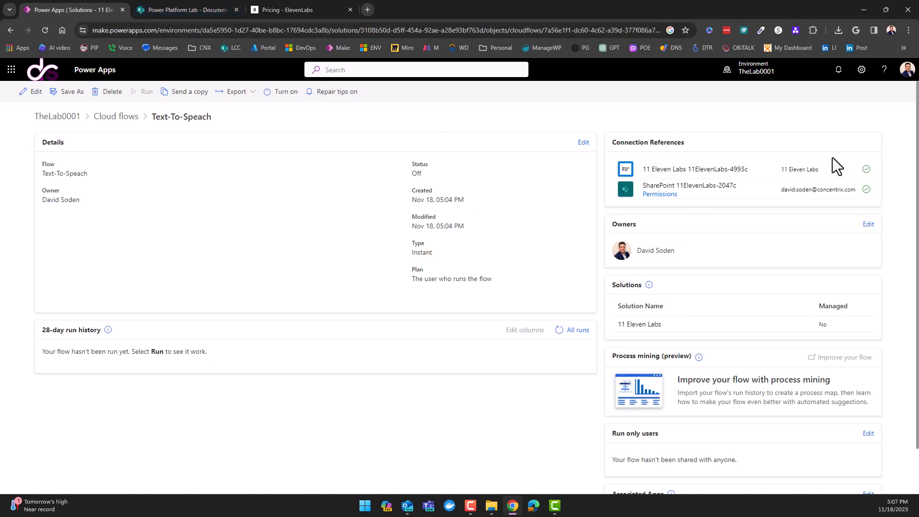
{"action": "left_click", "coordinate": [11, 30]}
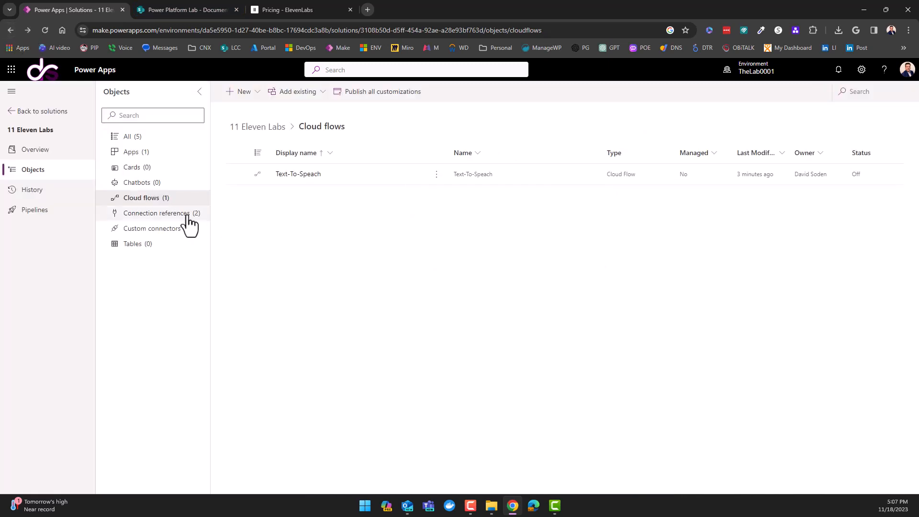
- Try to delete both of the solution's connection references, 11 Eleven Labs and SharePoint, from this environment
{"action": "left_click", "coordinate": [153, 218]}
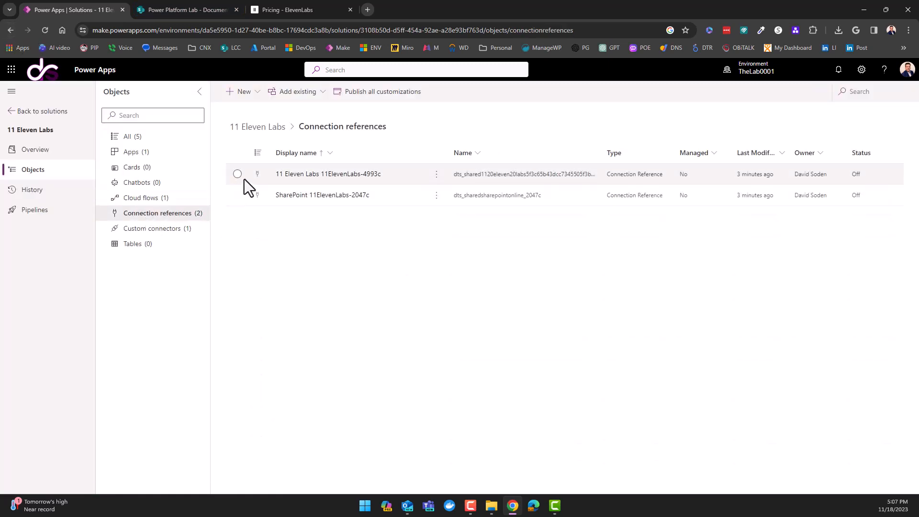
{"action": "left_click", "coordinate": [239, 175]}
{"action": "left_click", "coordinate": [237, 195]}
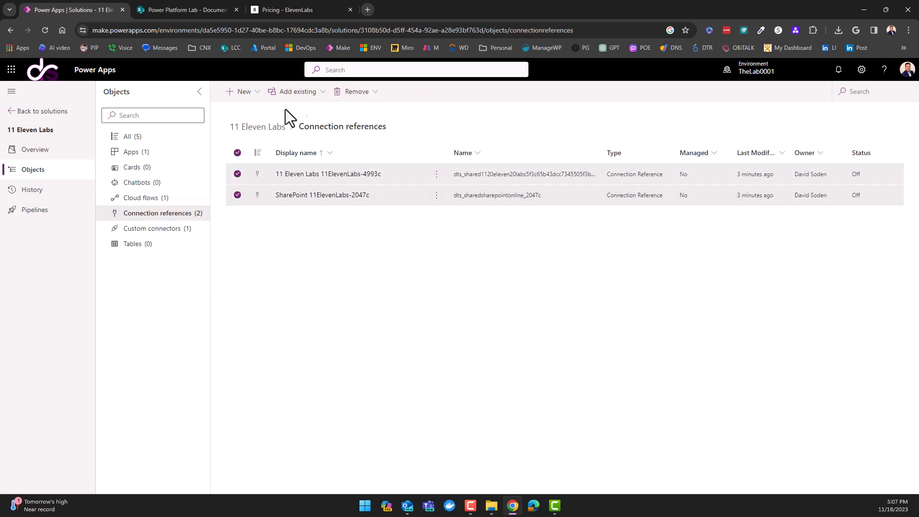
{"action": "left_click", "coordinate": [366, 93]}
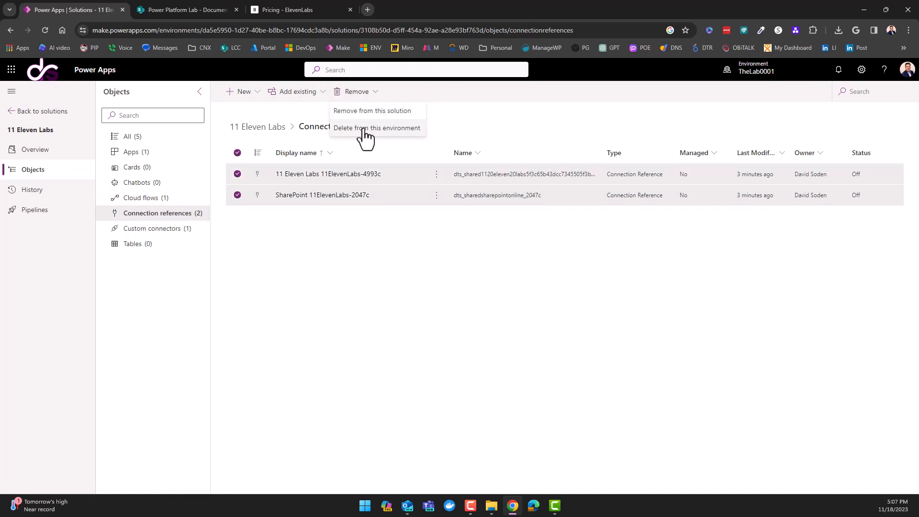
{"action": "left_click", "coordinate": [366, 128]}
{"action": "left_click", "coordinate": [465, 320]}
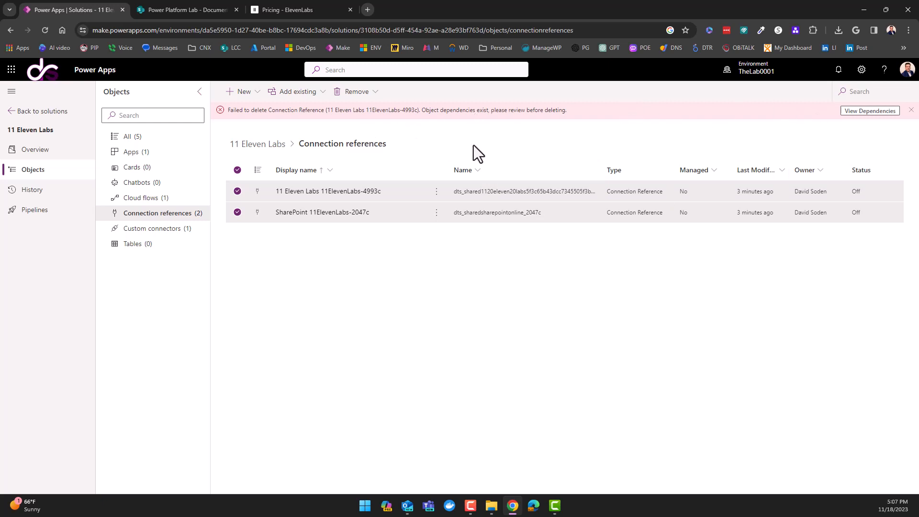
- Review which objects depend on the 11 Eleven Labs connection reference, and dismiss the deletion error
{"action": "left_click", "coordinate": [859, 112]}
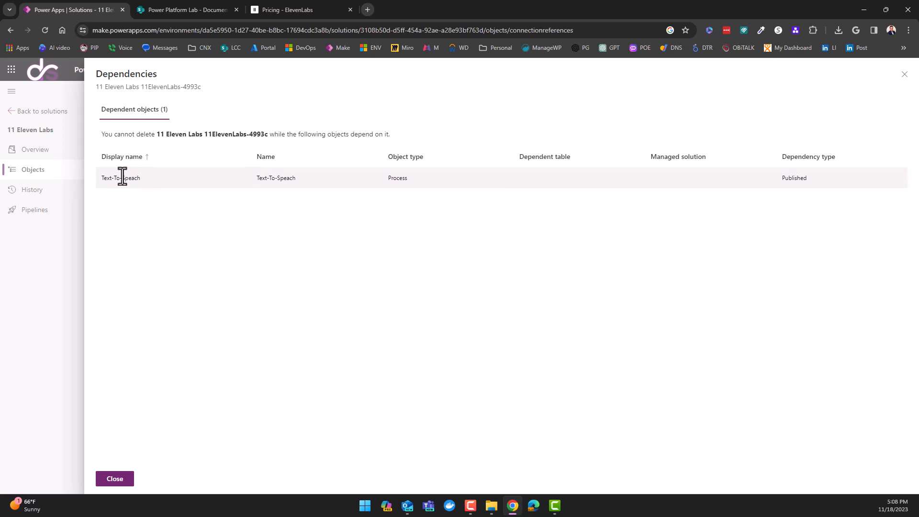
{"action": "left_click", "coordinate": [904, 76]}
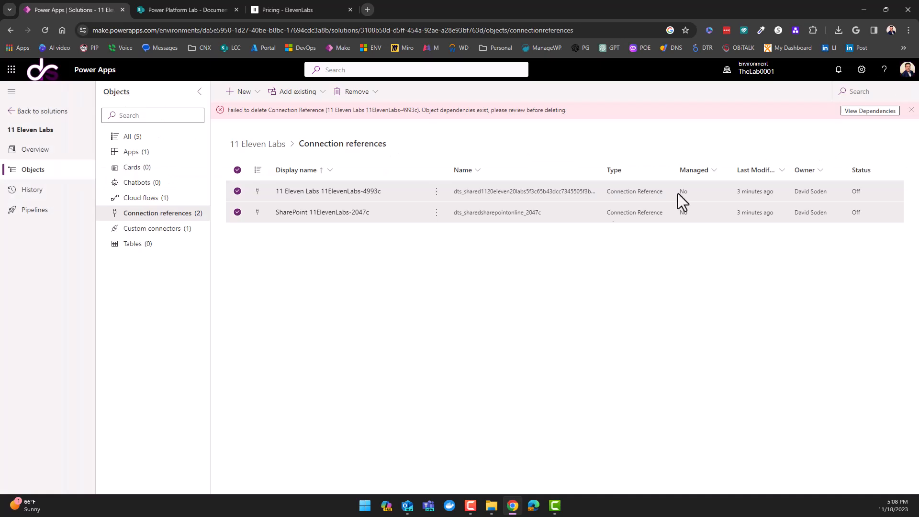
{"action": "left_click", "coordinate": [911, 110]}
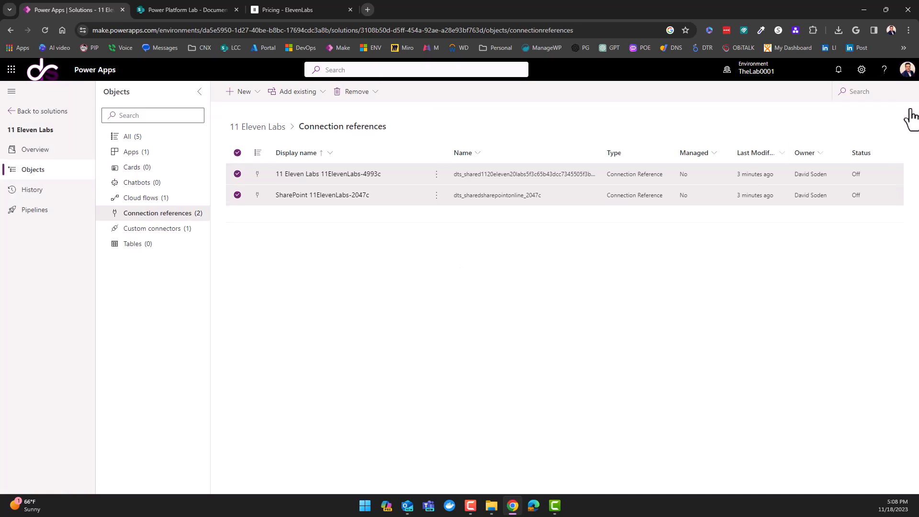
- Try to delete only the 11 Eleven Labs 11ElevenLabs-4993c connection reference from this environment
{"action": "left_click", "coordinate": [238, 195]}
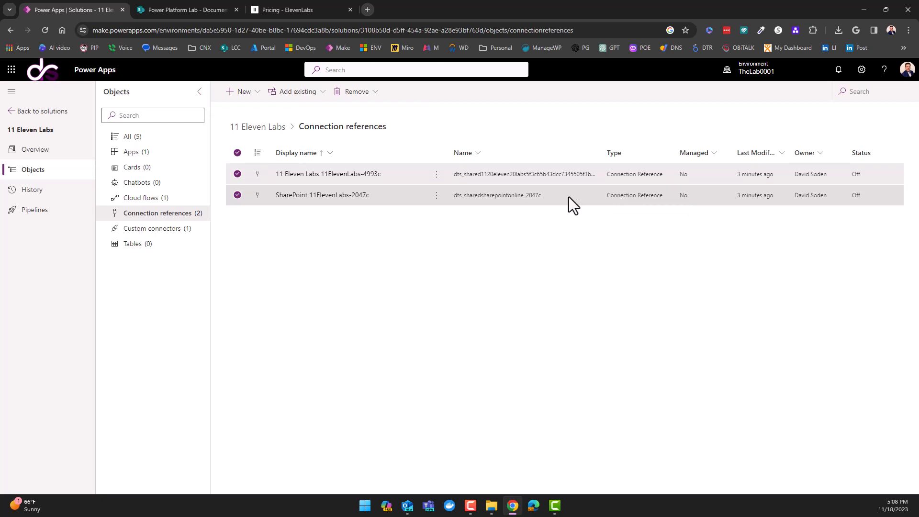
{"action": "left_click", "coordinate": [237, 154]}
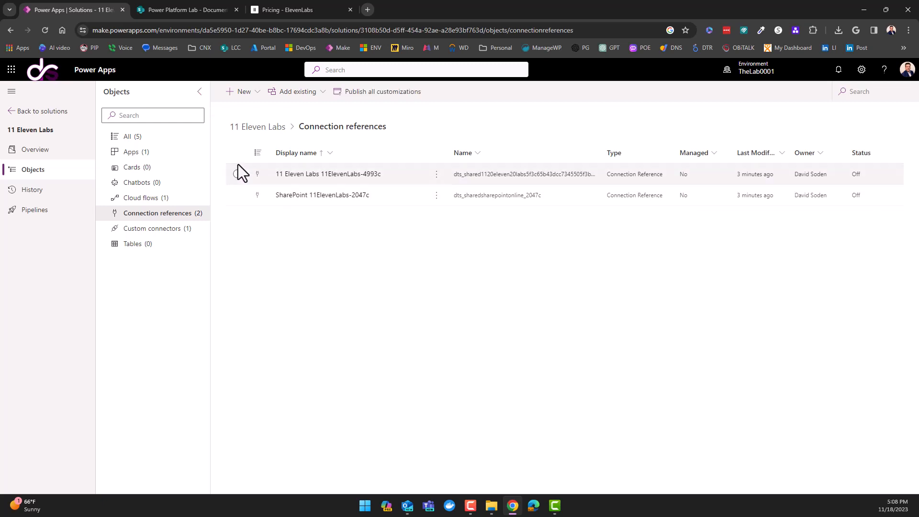
{"action": "left_click", "coordinate": [237, 174]}
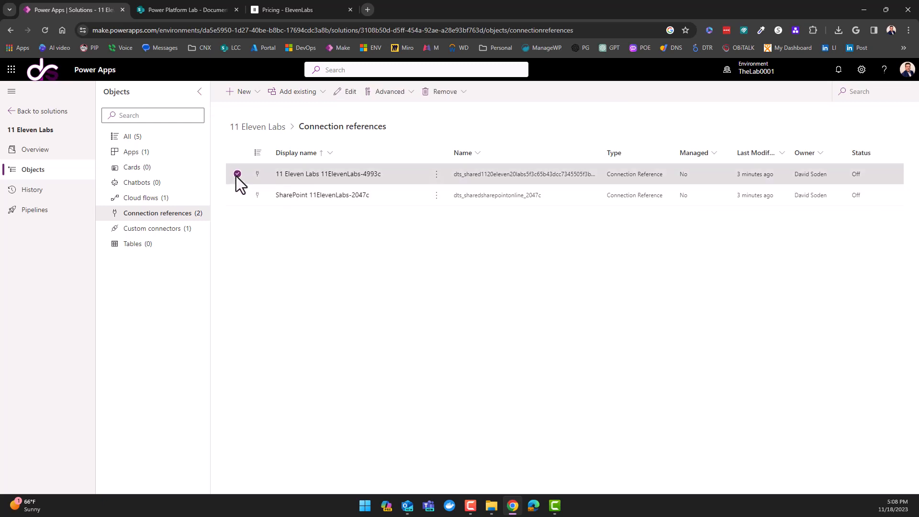
{"action": "left_click", "coordinate": [450, 92]}
{"action": "left_click", "coordinate": [452, 135]}
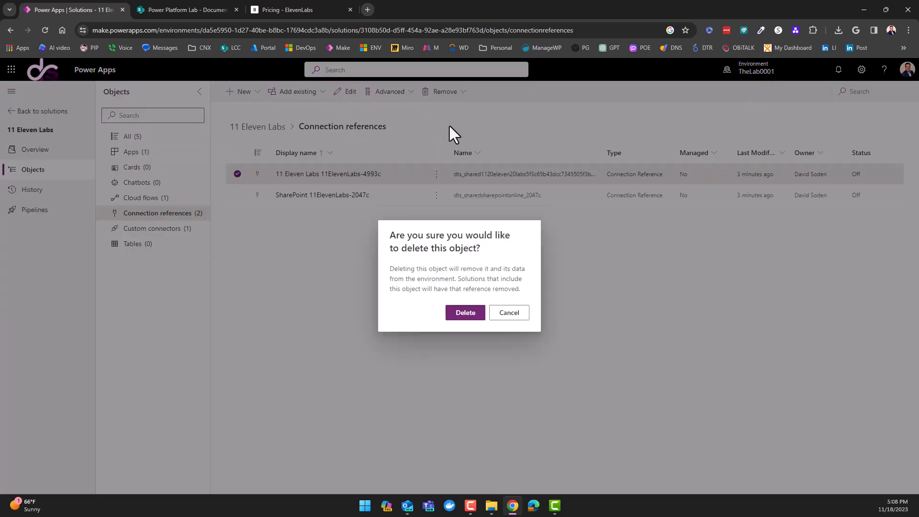
{"action": "left_click", "coordinate": [475, 315]}
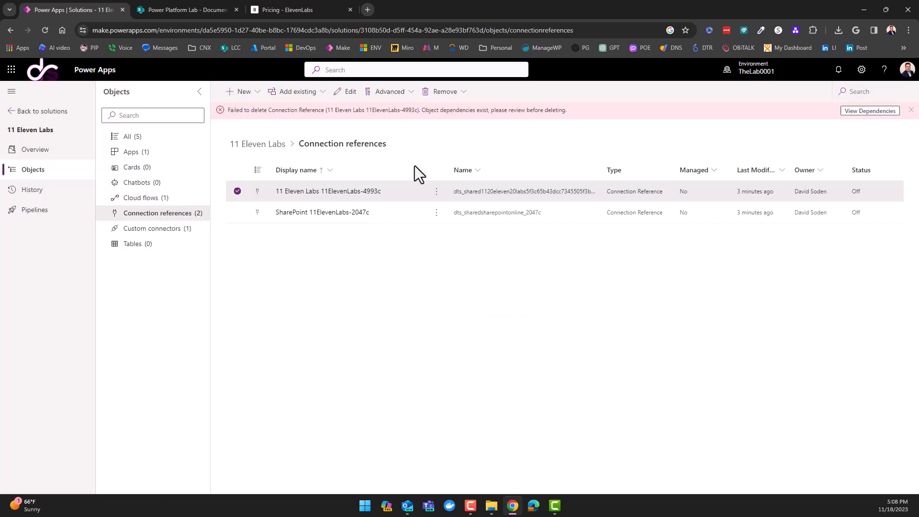
- Try to delete the SharePoint 11ElevenLabs-2047c connection reference from this environment, and dismiss the earlier error
{"action": "left_click", "coordinate": [243, 212]}
{"action": "left_click", "coordinate": [240, 200]}
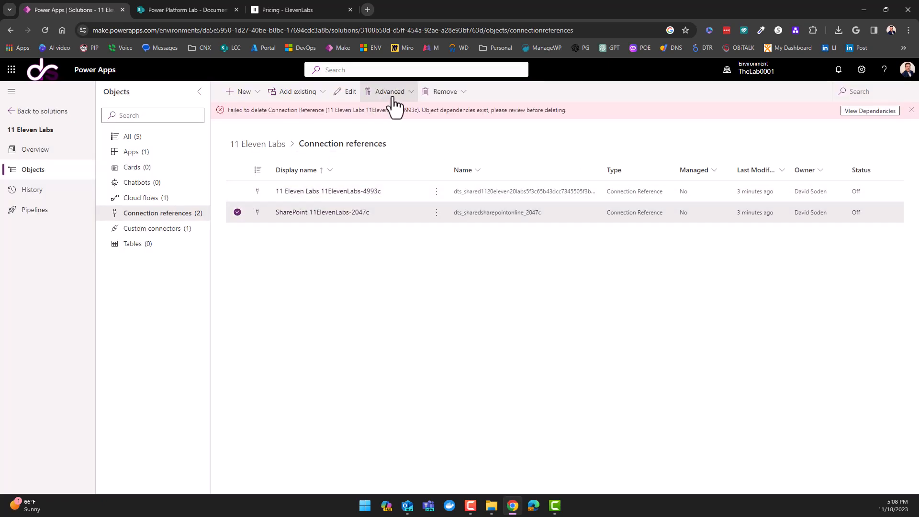
{"action": "left_click", "coordinate": [441, 92]}
{"action": "left_click", "coordinate": [441, 137]}
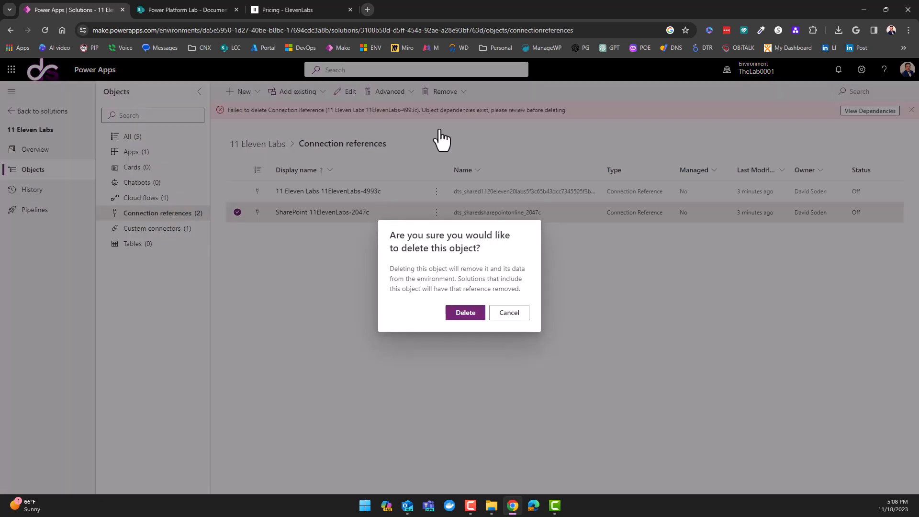
{"action": "left_click", "coordinate": [468, 312]}
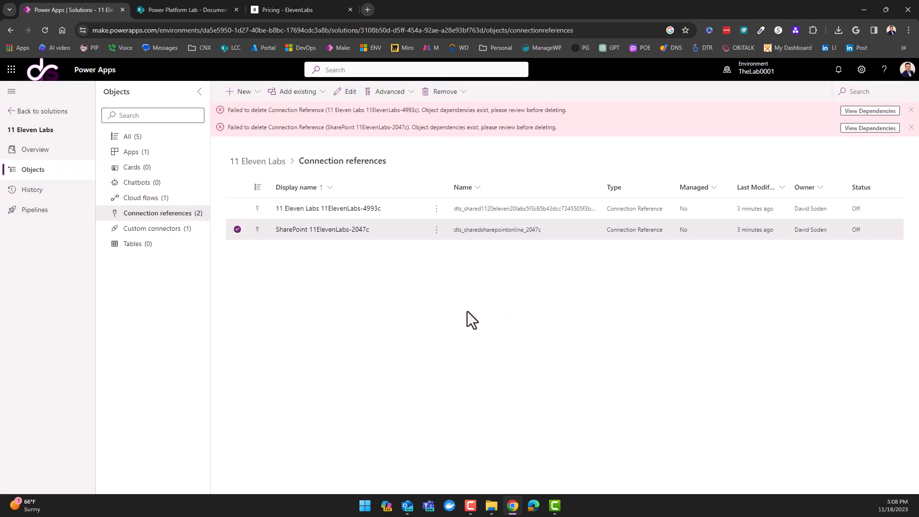
{"action": "left_click", "coordinate": [911, 110]}
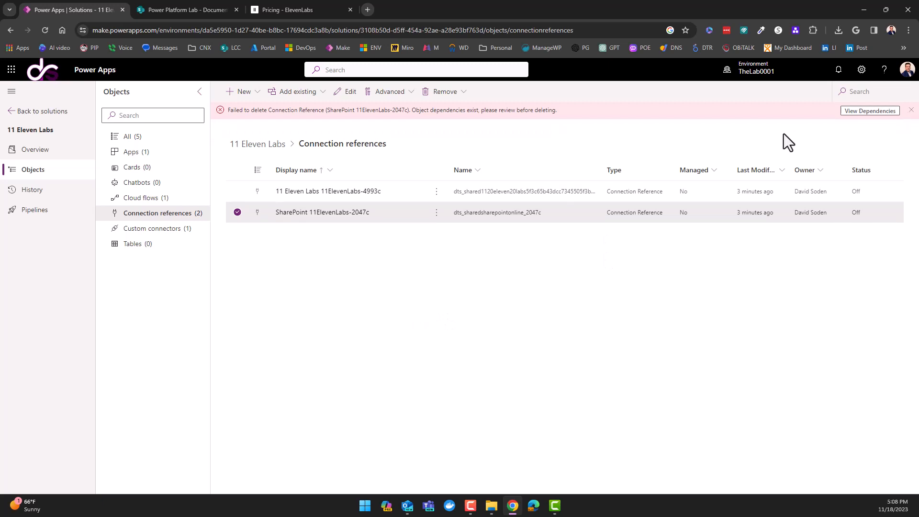
- Open the Text-To-Speach flow's details and inspect its connection references, including the SharePoint connection's permissions
{"action": "left_click", "coordinate": [146, 199]}
{"action": "left_click", "coordinate": [304, 174]}
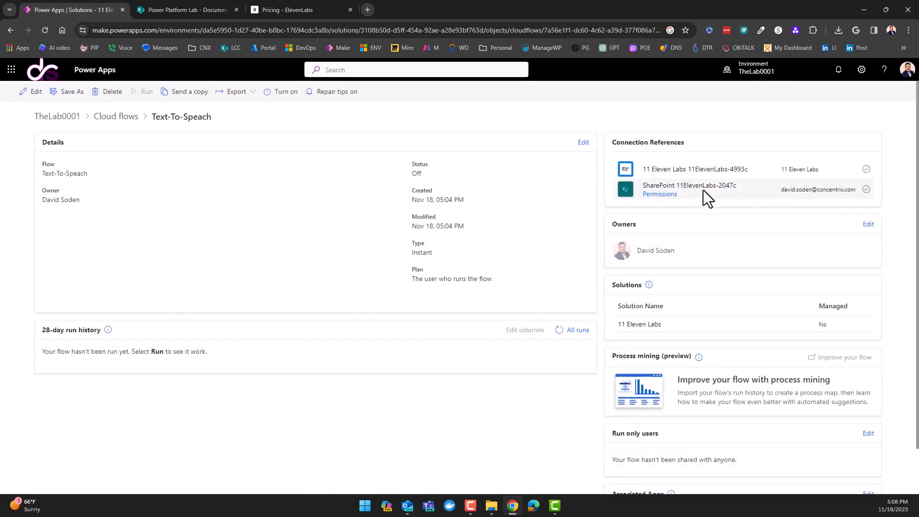
{"action": "left_click", "coordinate": [661, 194]}
{"action": "left_click", "coordinate": [551, 353]}
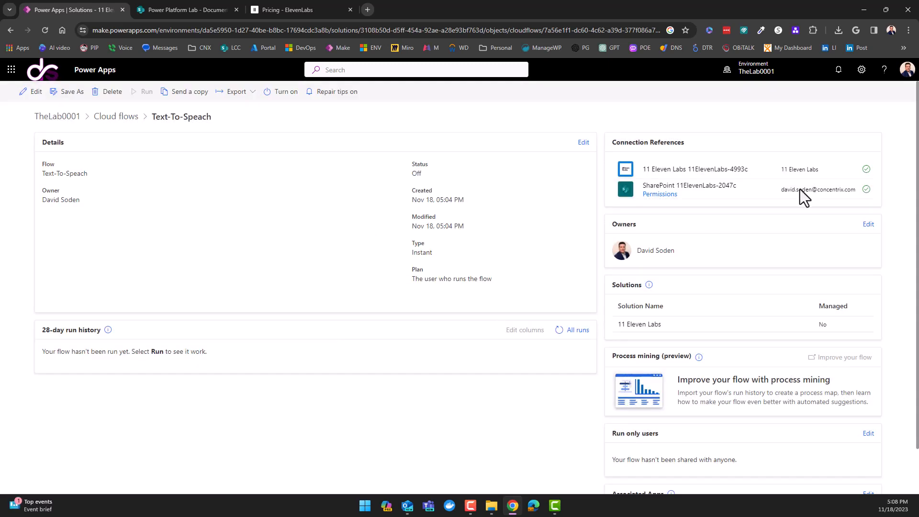
{"action": "triple_click", "coordinate": [860, 145]}
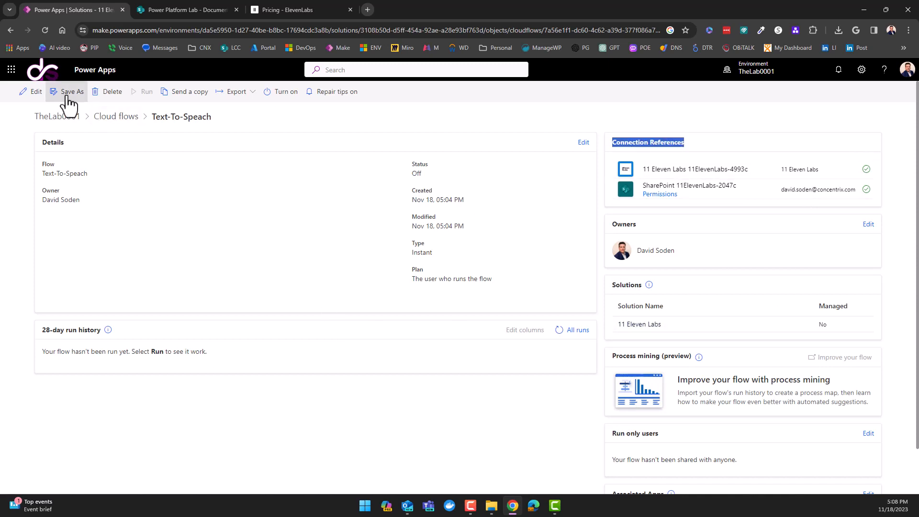
- Edit the flow and give its Create file action a new SharePoint connection reference, signing in with the second listed Microsoft account
{"action": "left_click", "coordinate": [31, 92]}
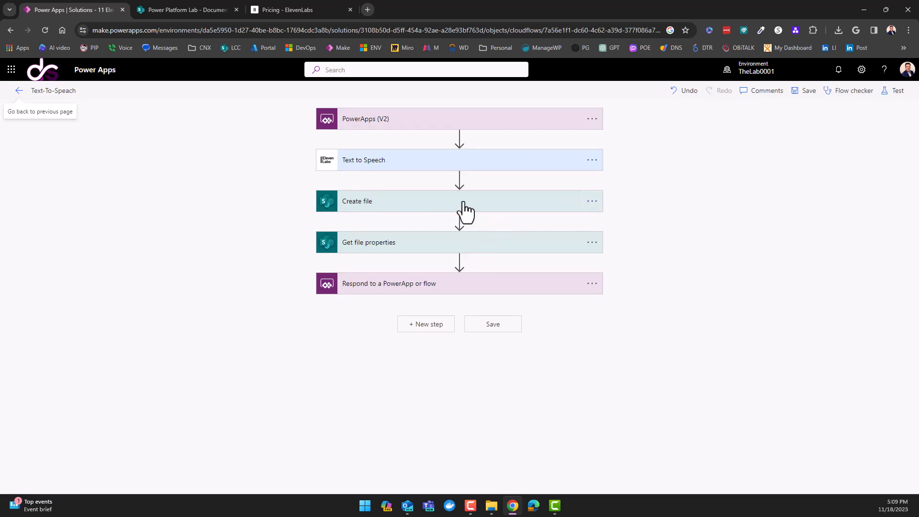
{"action": "left_click", "coordinate": [493, 207]}
{"action": "left_click", "coordinate": [593, 204]}
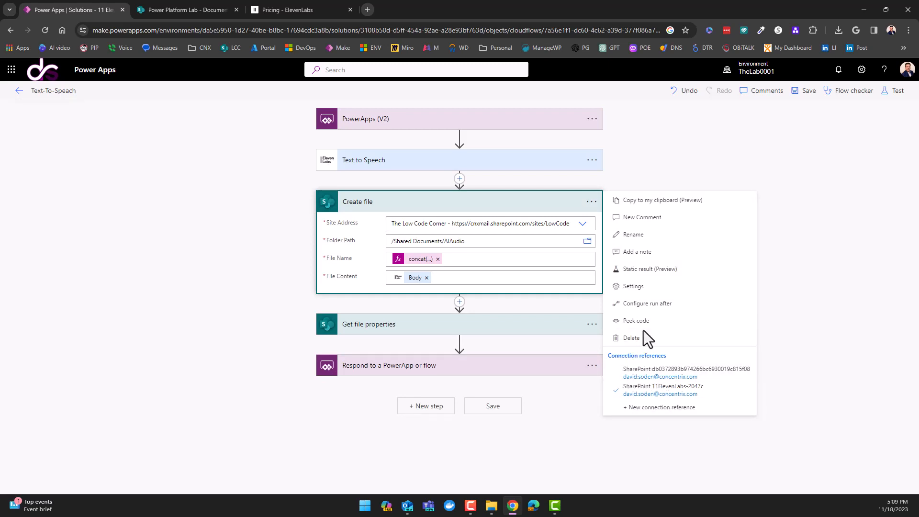
{"action": "left_click", "coordinate": [659, 414]}
{"action": "left_click", "coordinate": [416, 296]}
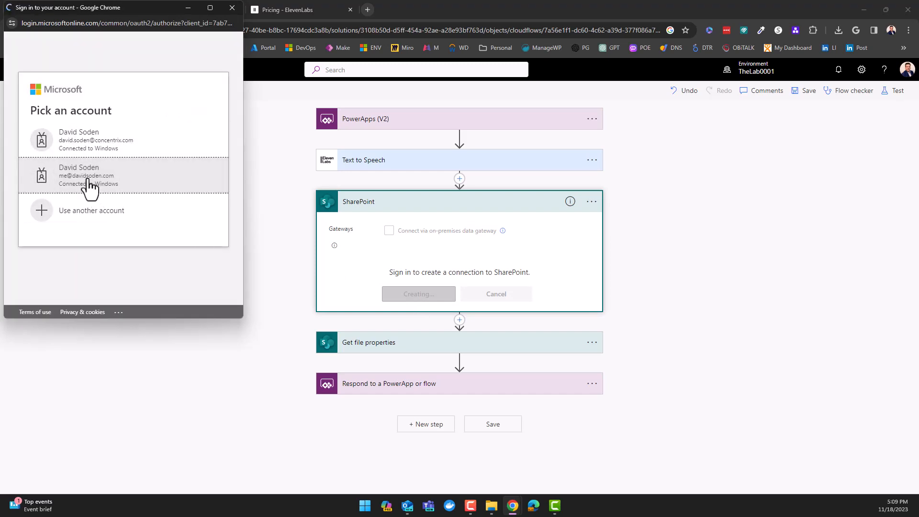
{"action": "left_click", "coordinate": [62, 181]}
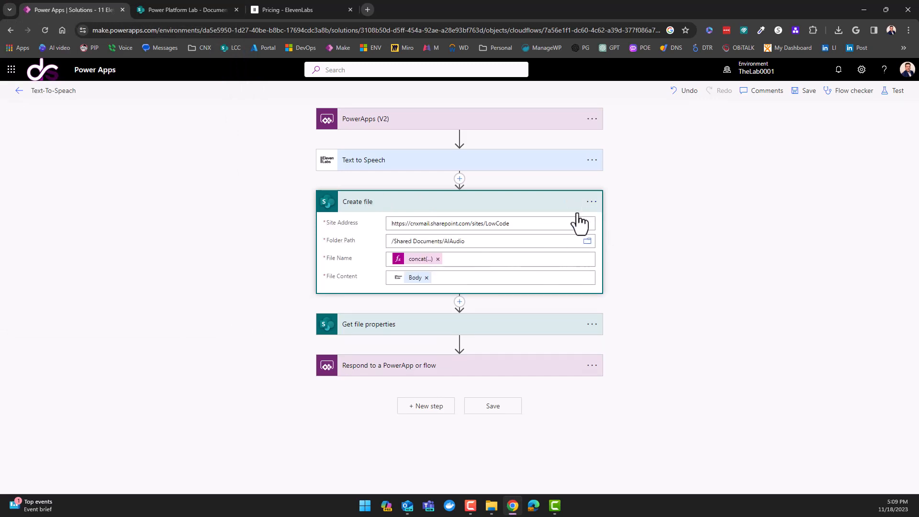
- Switch the Get file properties action to the SharePoint connection reference newly created for the personal account
{"action": "left_click", "coordinate": [592, 328]}
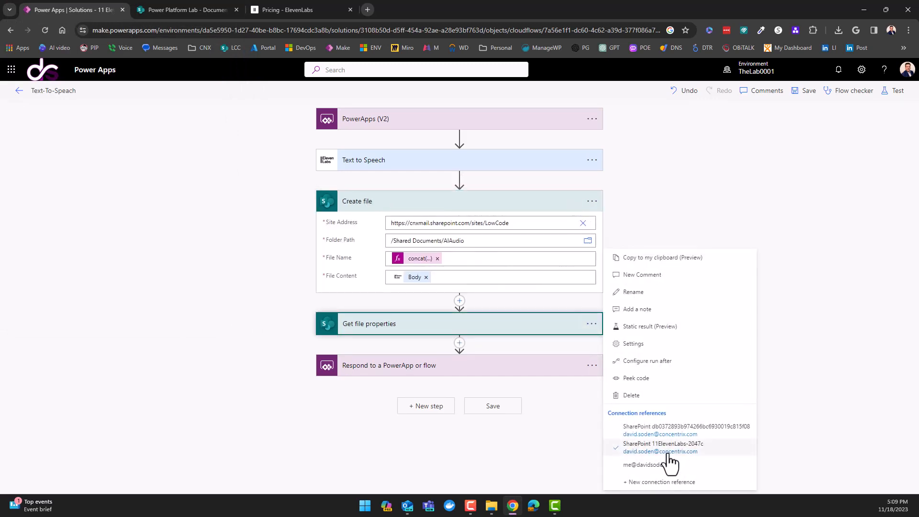
{"action": "left_click", "coordinate": [655, 465]}
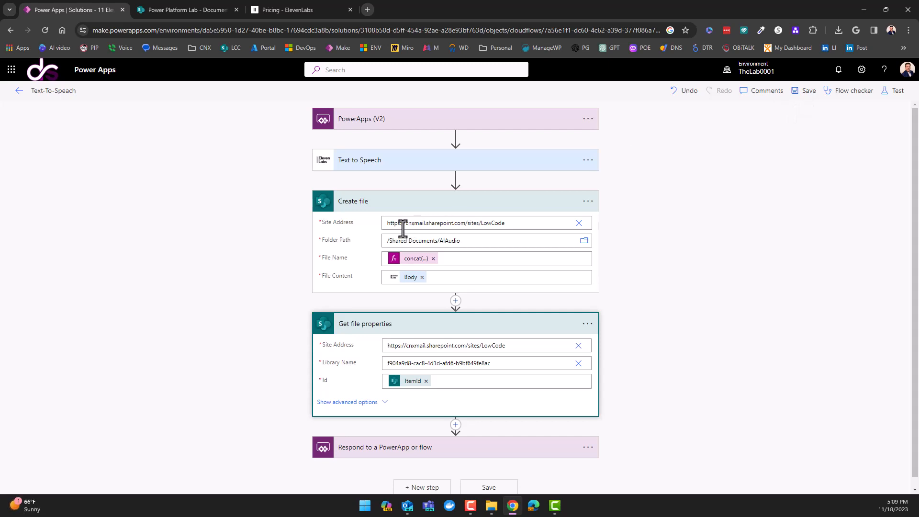
- Point the Create file action to the Power Platform Lab site and the /Shared Documents/AudioAI folder
{"action": "left_click", "coordinate": [579, 223]}
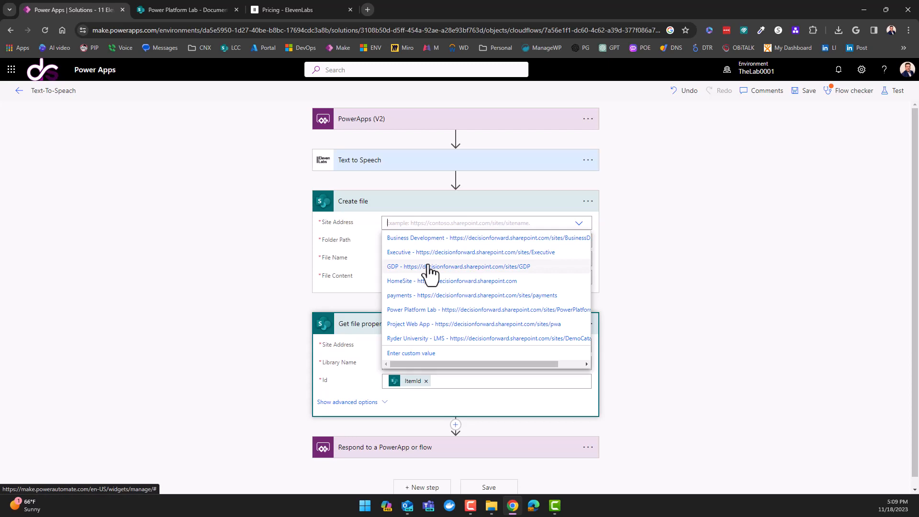
{"action": "left_click", "coordinate": [428, 310]}
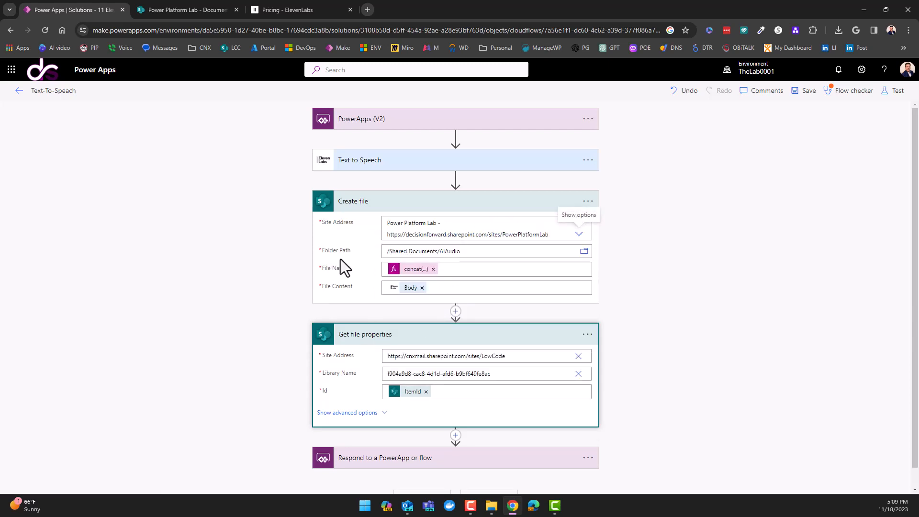
{"action": "left_click", "coordinate": [585, 253]}
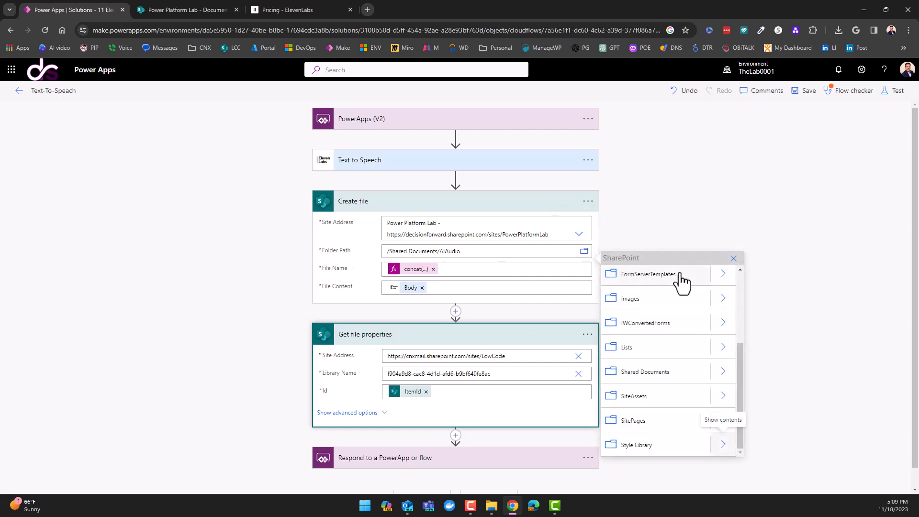
{"action": "left_click", "coordinate": [723, 372]}
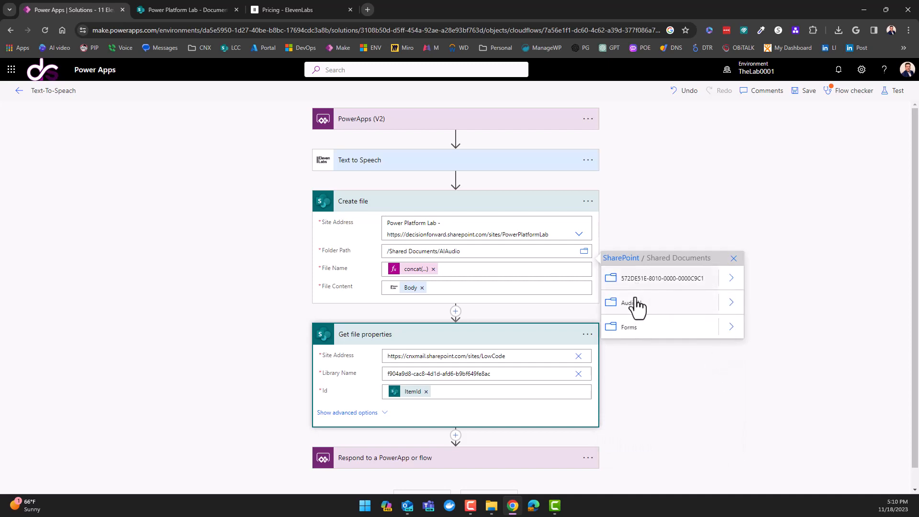
{"action": "left_click", "coordinate": [631, 304]}
{"action": "left_click", "coordinate": [462, 252]}
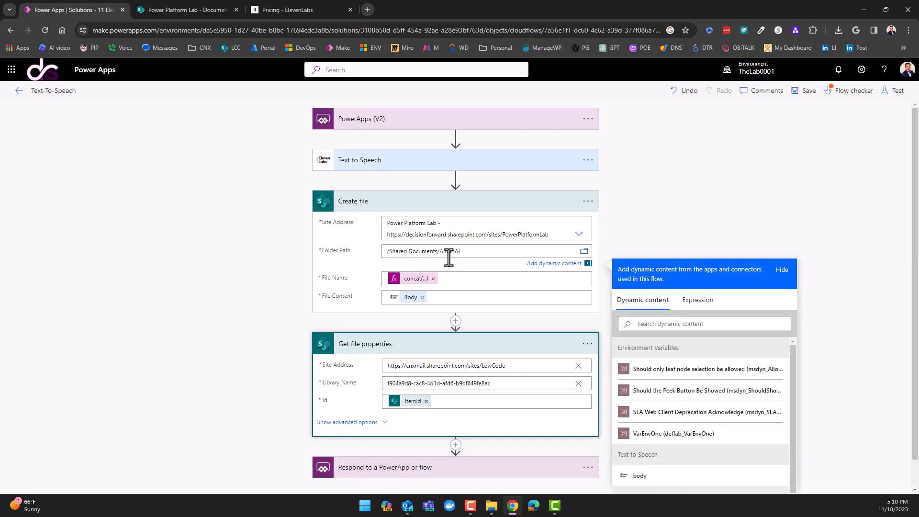
- Set the Get file properties action to the Power Platform Lab site and its Documents library, and save the flow
{"action": "scroll", "coordinate": [638, 225], "scroll_direction": "down", "scroll_amount": 1}
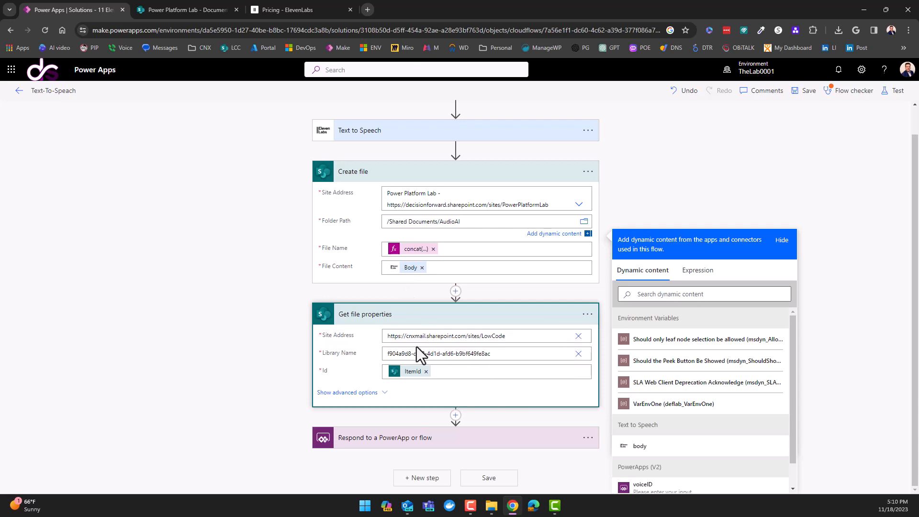
{"action": "left_click", "coordinate": [578, 337]}
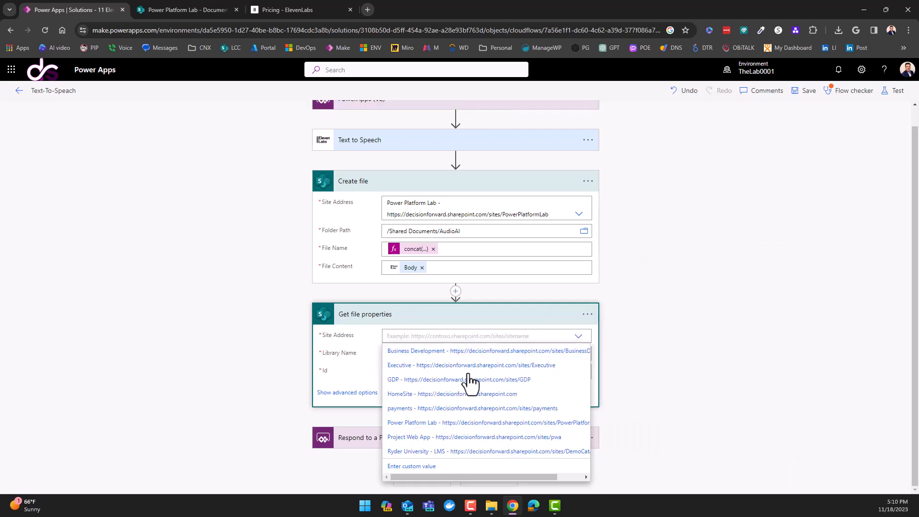
{"action": "left_click", "coordinate": [410, 423]}
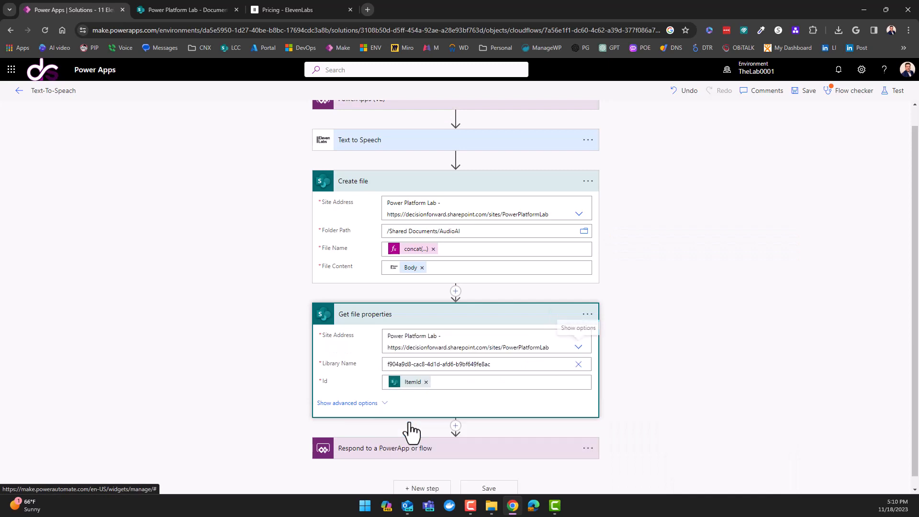
{"action": "left_click", "coordinate": [578, 365]}
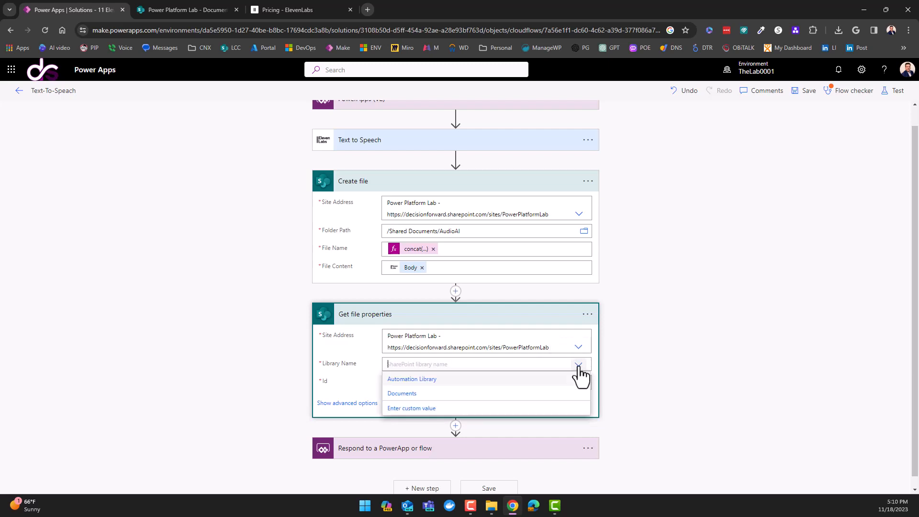
{"action": "left_click", "coordinate": [402, 394]}
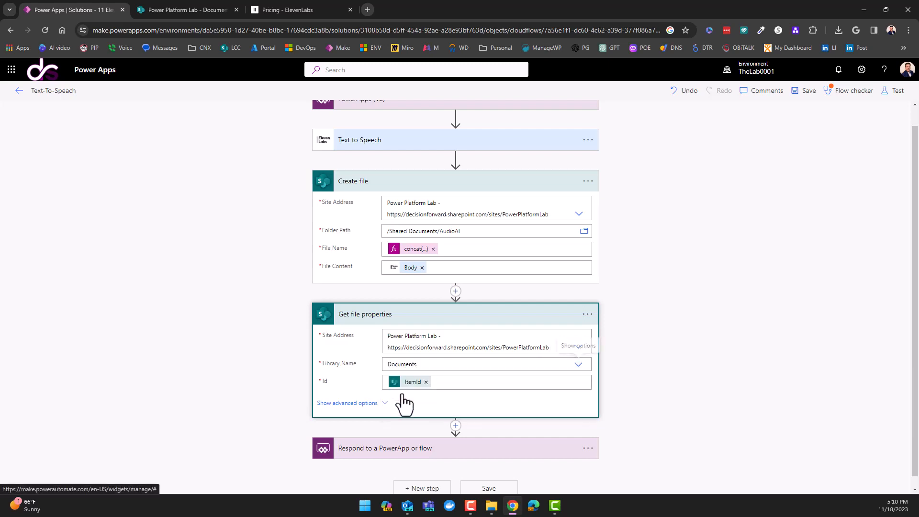
{"action": "scroll", "coordinate": [382, 396], "scroll_direction": "down", "scroll_amount": 1}
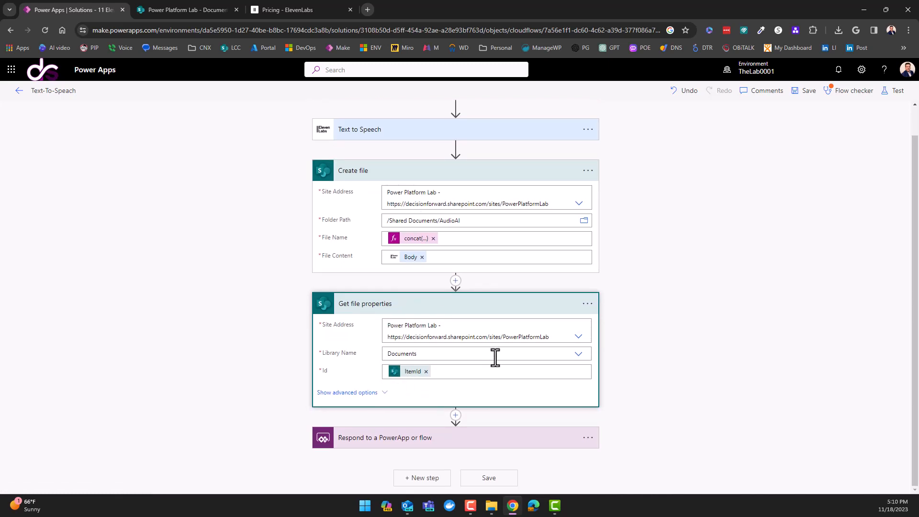
{"action": "scroll", "coordinate": [493, 357], "scroll_direction": "up", "scroll_amount": 1}
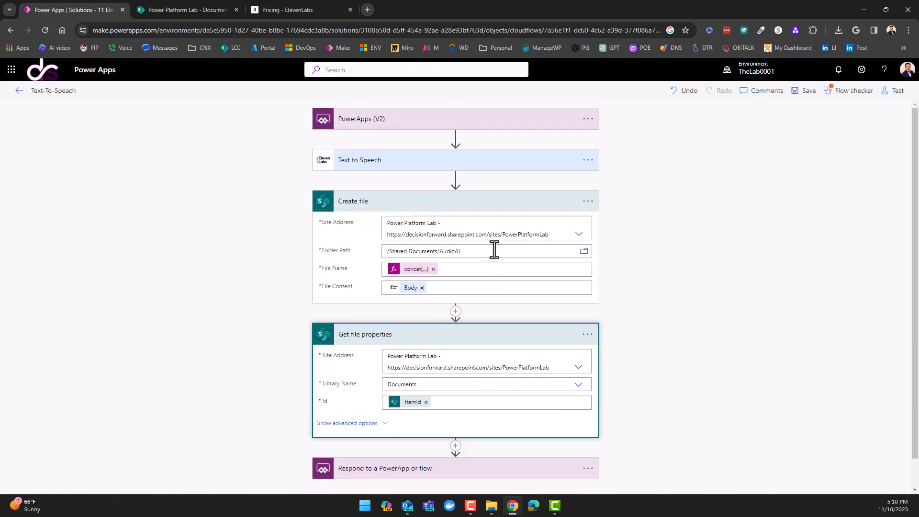
{"action": "left_click", "coordinate": [806, 92]}
- Check which connection reference the Create file action uses, and return to the solution's cloud flows
{"action": "scroll", "coordinate": [469, 308], "scroll_direction": "down", "scroll_amount": 1}
{"action": "scroll", "coordinate": [469, 307], "scroll_direction": "up", "scroll_amount": 1}
{"action": "left_click", "coordinate": [588, 202]}
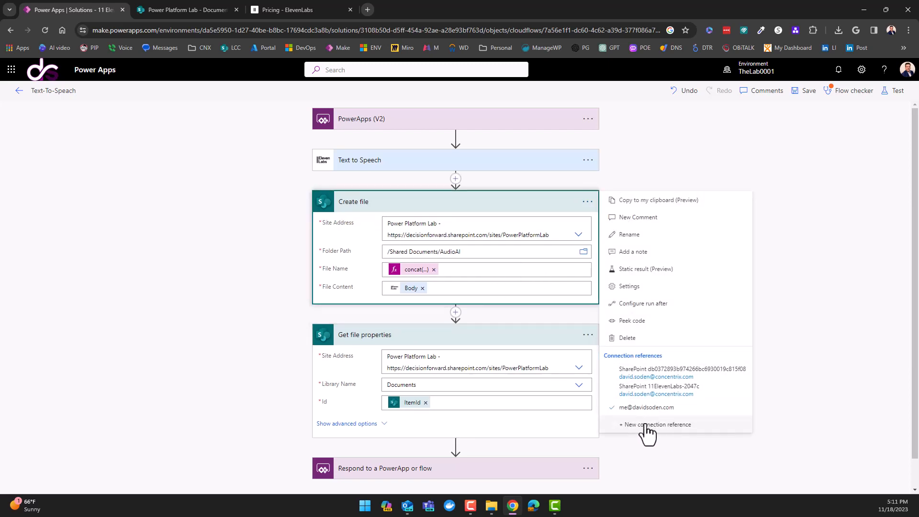
{"action": "left_click", "coordinate": [855, 236]}
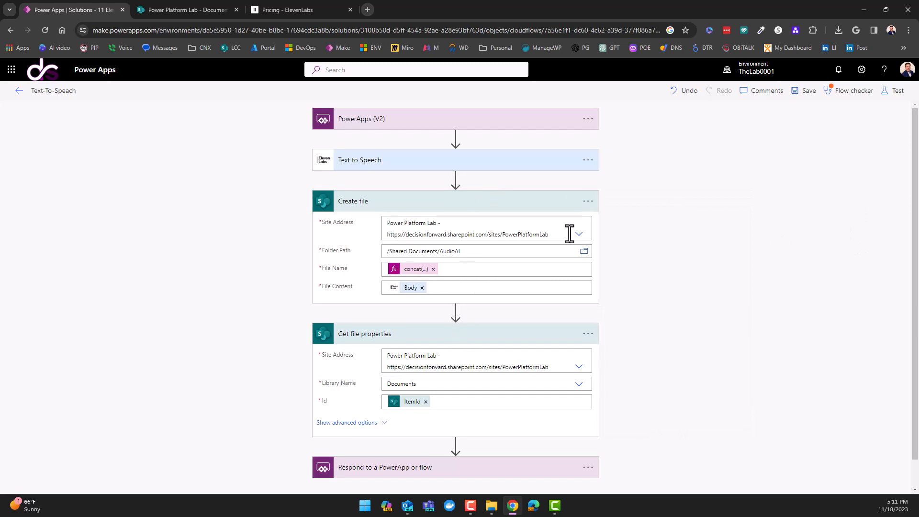
{"action": "left_click", "coordinate": [19, 92]}
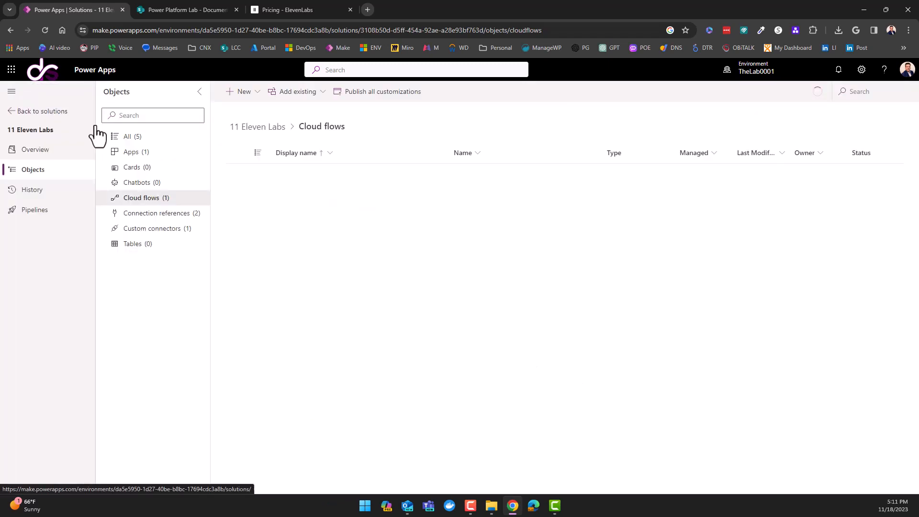
- Try to delete the 11ElevenLabs-4993c and 11ElevenLabs-2047c connection references from the environment, and review what depends on 11ElevenLabs-4993c
{"action": "left_click", "coordinate": [163, 214]}
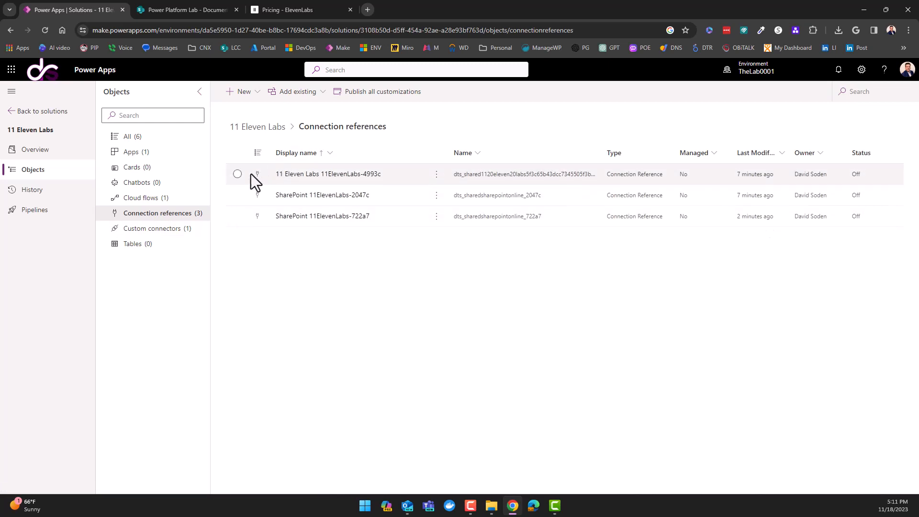
{"action": "left_click", "coordinate": [237, 174]}
{"action": "left_click", "coordinate": [238, 195]}
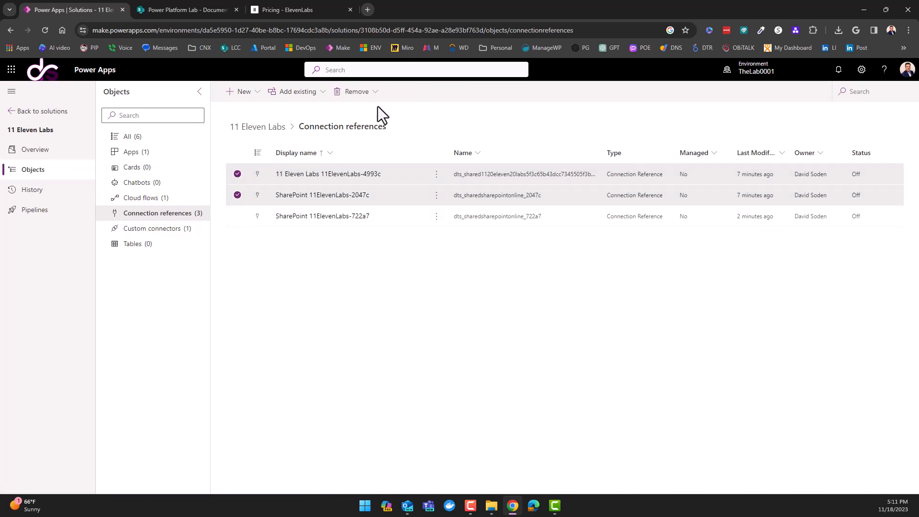
{"action": "left_click", "coordinate": [357, 91]}
{"action": "left_click", "coordinate": [360, 130]}
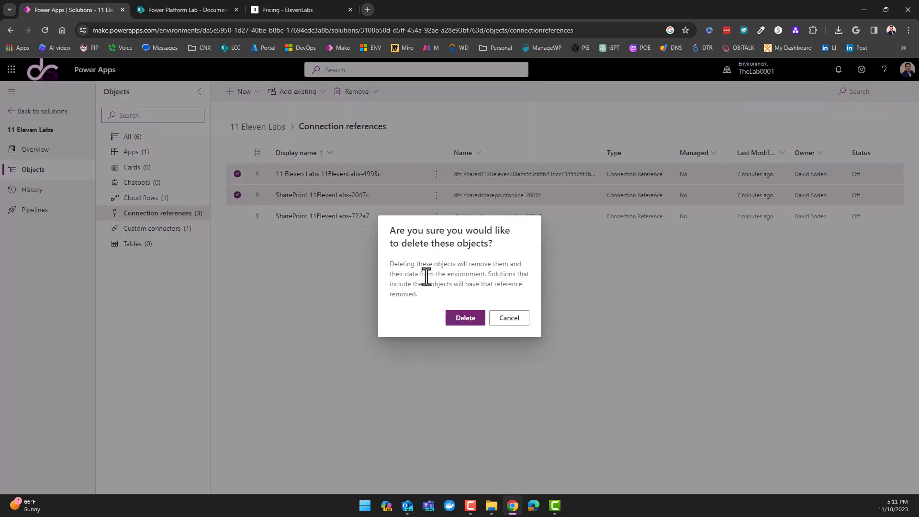
{"action": "left_click", "coordinate": [467, 318]}
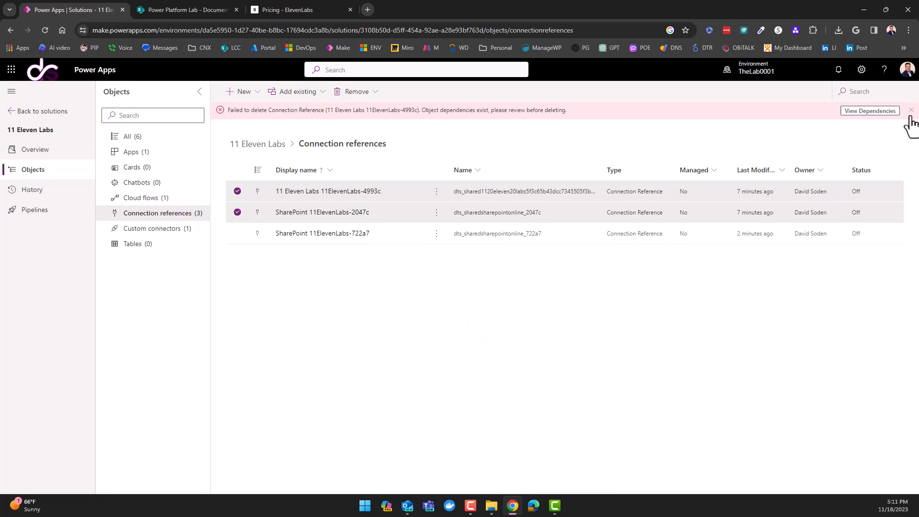
{"action": "left_click", "coordinate": [867, 111]}
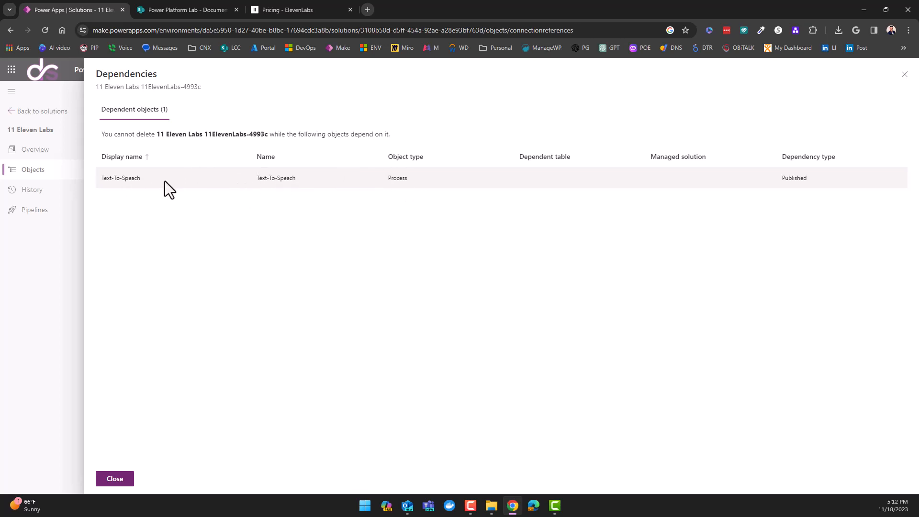
{"action": "left_click", "coordinate": [904, 75]}
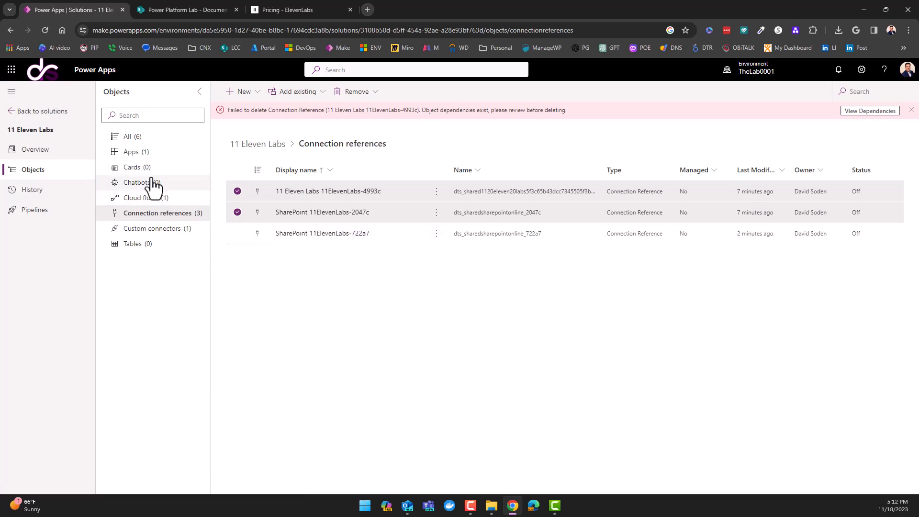
- Select the Text-To-Speach flow among the solution's cloud flows and look through its available editing and removal options
{"action": "left_click", "coordinate": [143, 199]}
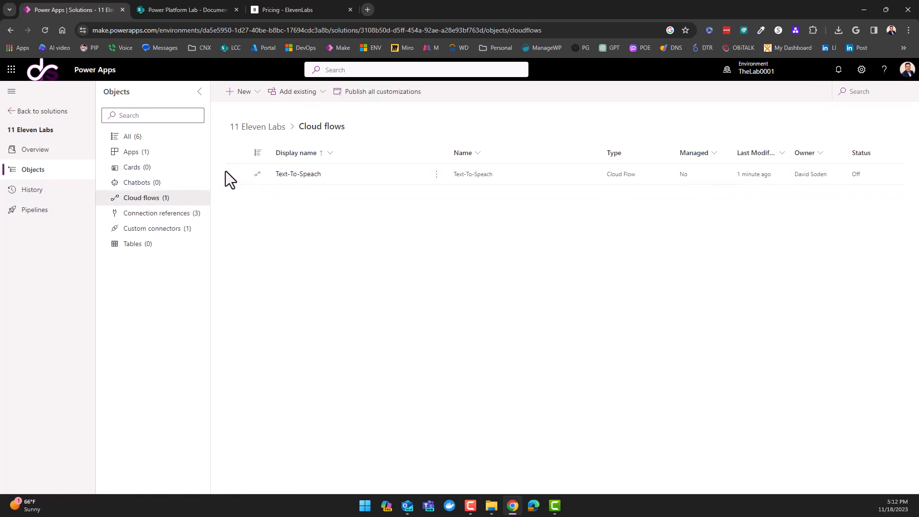
{"action": "left_click", "coordinate": [237, 174]}
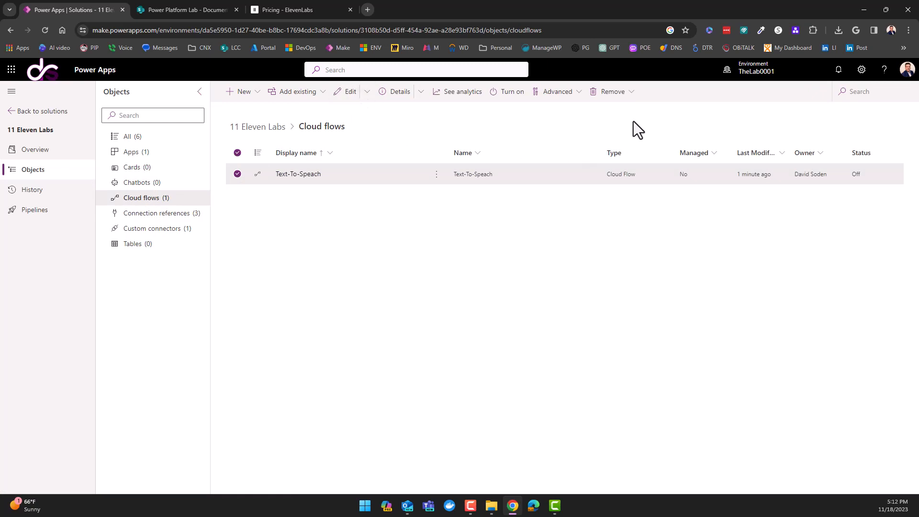
{"action": "left_click", "coordinate": [436, 174]}
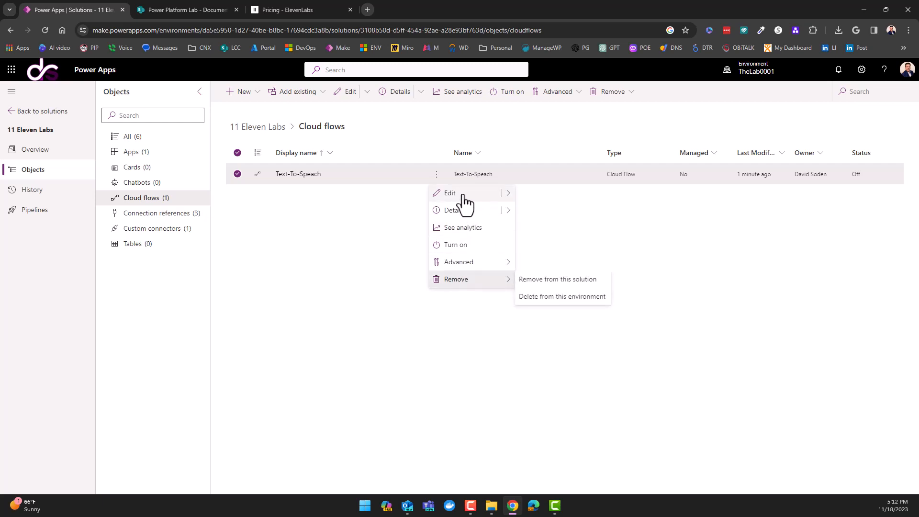
{"action": "mouse_move", "coordinate": [508, 194]}
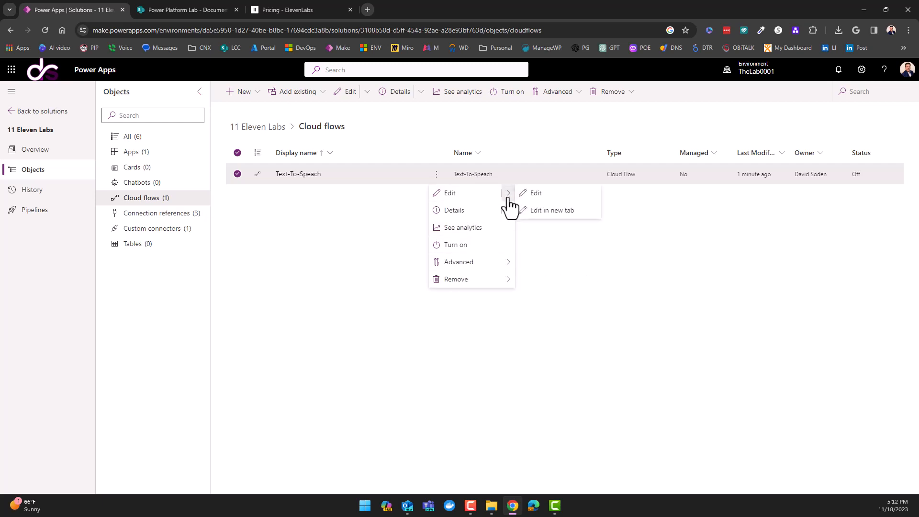
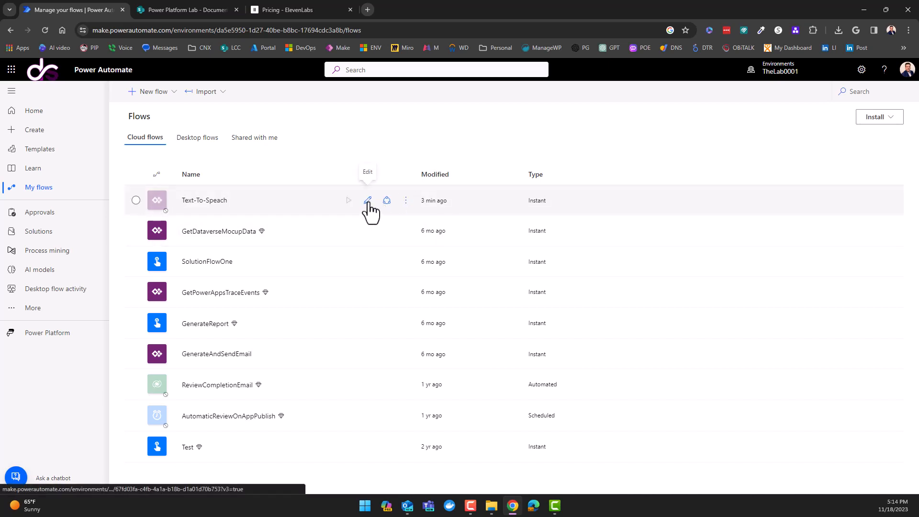
- Turn on the Text-To-Speach flow from the My flows list in Power Automate
{"action": "left_click", "coordinate": [406, 201]}
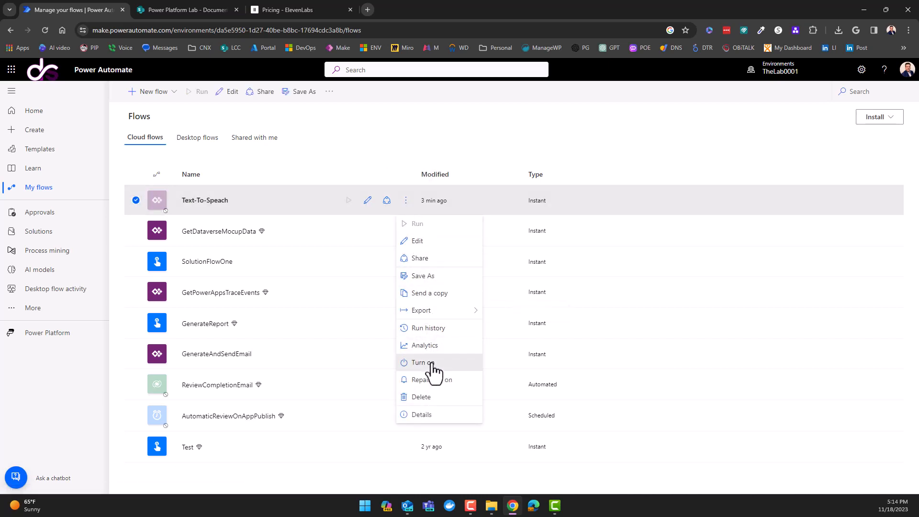
{"action": "left_click", "coordinate": [458, 363]}
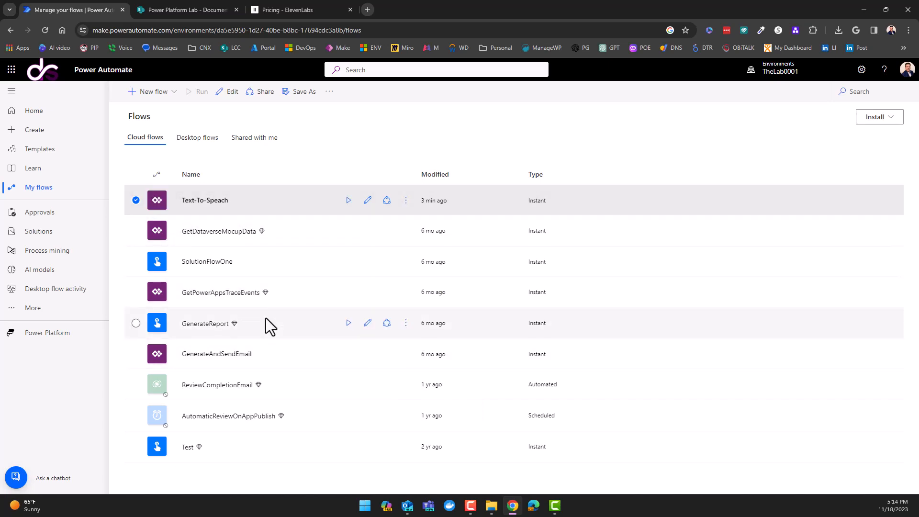
- Open the Text-To-Speach flow for editing, close Copilot, examine the flow's chain of actions, and go back to its details page
{"action": "left_click", "coordinate": [367, 202]}
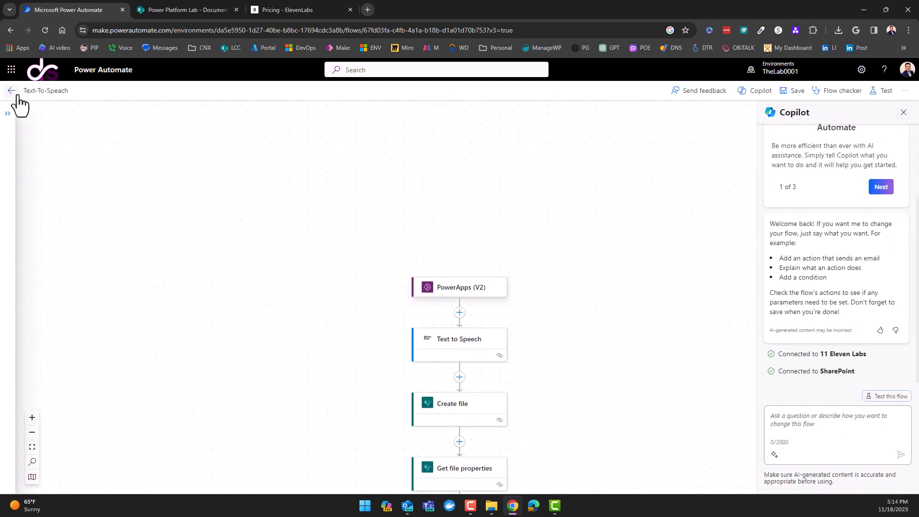
{"action": "scroll", "coordinate": [882, 180], "scroll_direction": "up", "scroll_amount": 2}
{"action": "scroll", "coordinate": [888, 278], "scroll_direction": "down", "scroll_amount": 2}
{"action": "scroll", "coordinate": [882, 292], "scroll_direction": "up", "scroll_amount": 2}
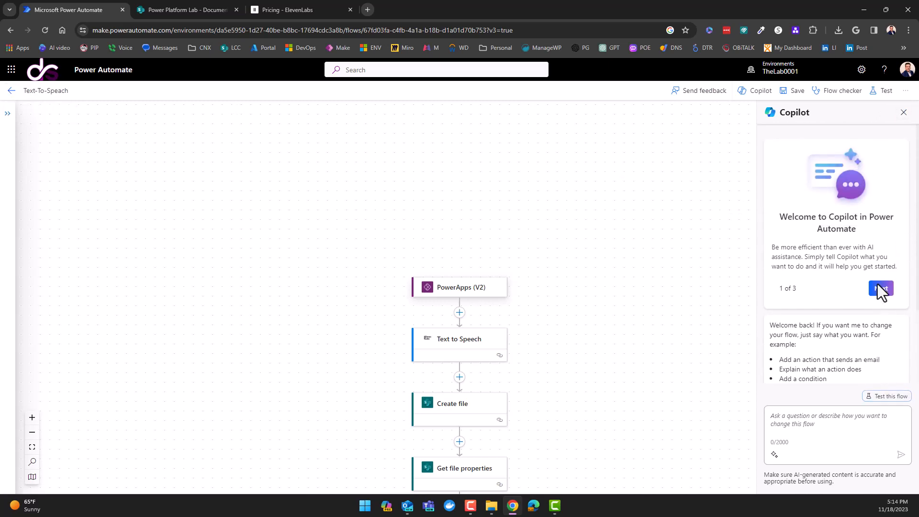
{"action": "left_click", "coordinate": [904, 113]}
{"action": "scroll", "coordinate": [619, 276], "scroll_direction": "down", "scroll_amount": 3}
{"action": "scroll", "coordinate": [619, 277], "scroll_direction": "down", "scroll_amount": 4}
{"action": "scroll", "coordinate": [575, 249], "scroll_direction": "up", "scroll_amount": 7}
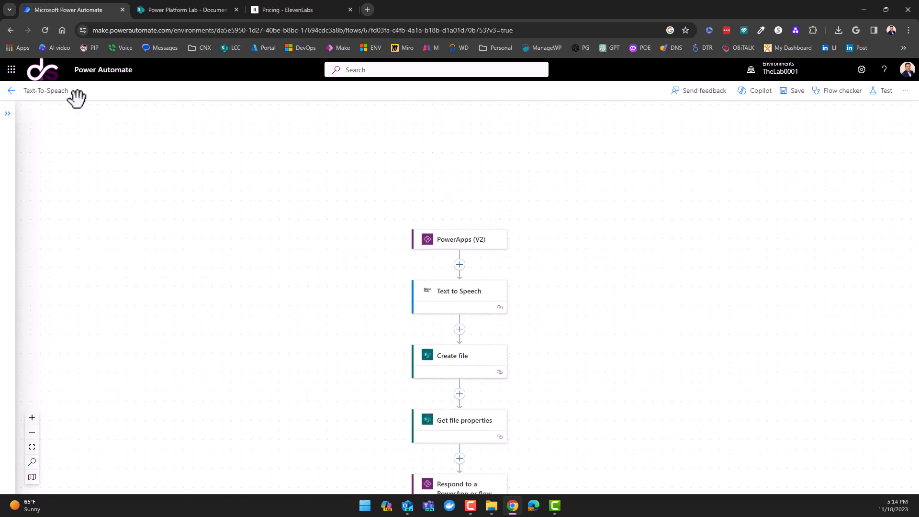
{"action": "left_click", "coordinate": [9, 125]}
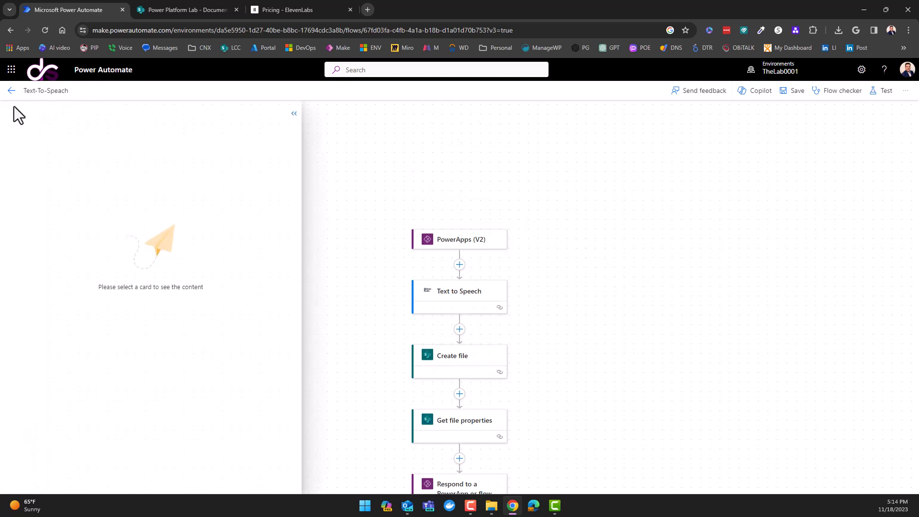
{"action": "left_click", "coordinate": [11, 91]}
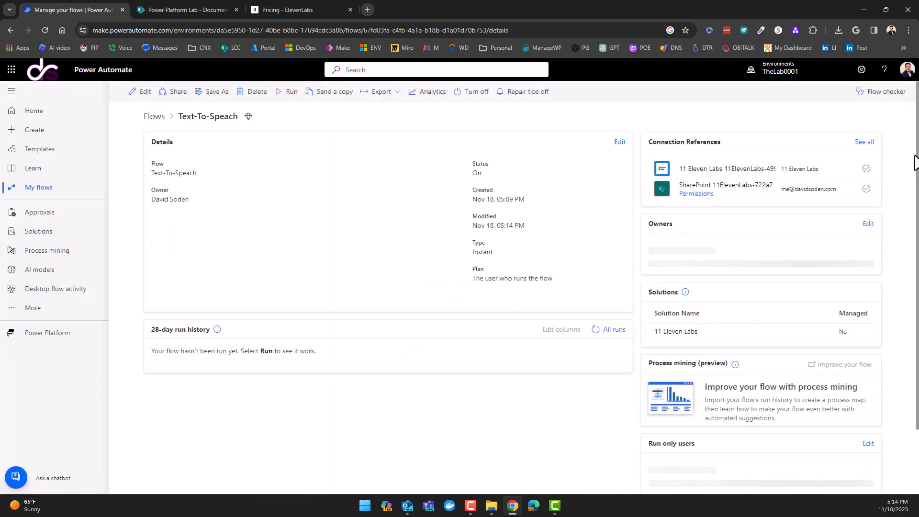
- Review the full list of connection references used by the Text-To-Speach flow and look over its details page
{"action": "left_click", "coordinate": [865, 142]}
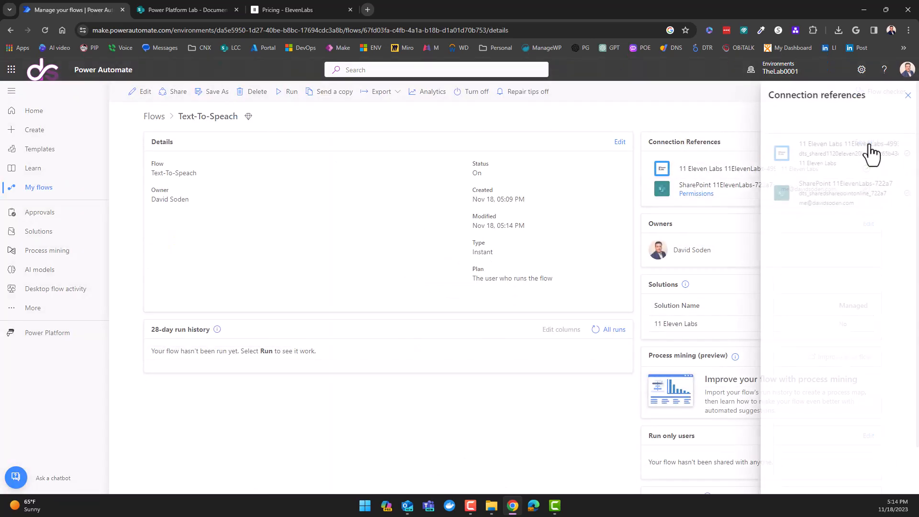
{"action": "left_click", "coordinate": [904, 97]}
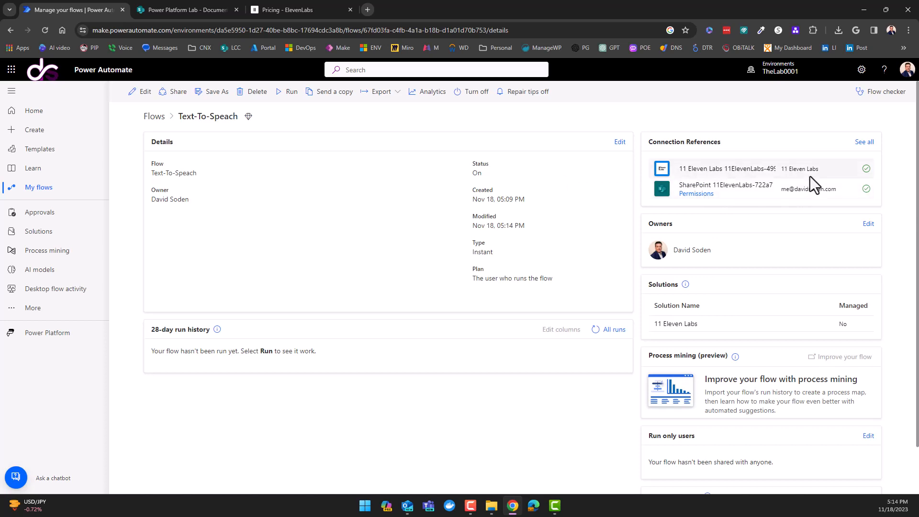
{"action": "scroll", "coordinate": [790, 287], "scroll_direction": "down", "scroll_amount": 1}
{"action": "scroll", "coordinate": [772, 314], "scroll_direction": "up", "scroll_amount": 1}
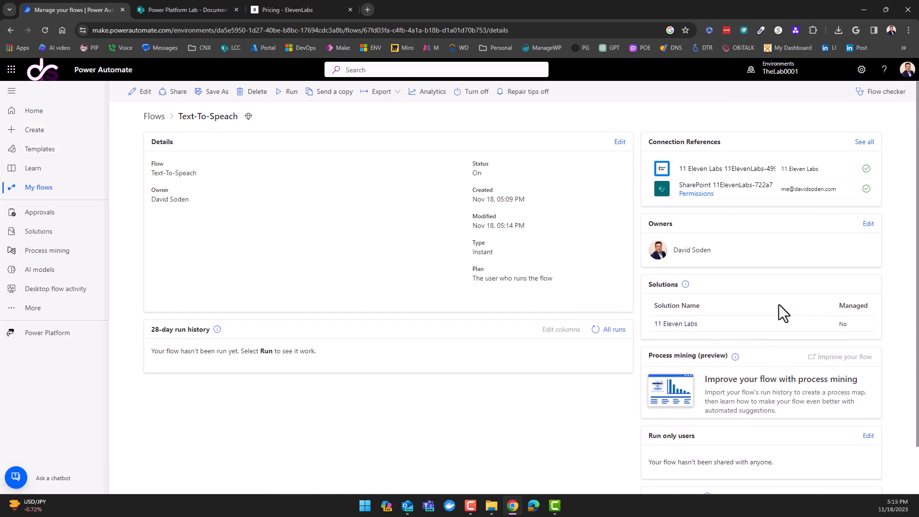
- Open the 11 Eleven Labs solution's connection references and check which connection 11 Eleven Labs 11ElevenLabs-4993c uses
{"action": "left_click", "coordinate": [702, 322]}
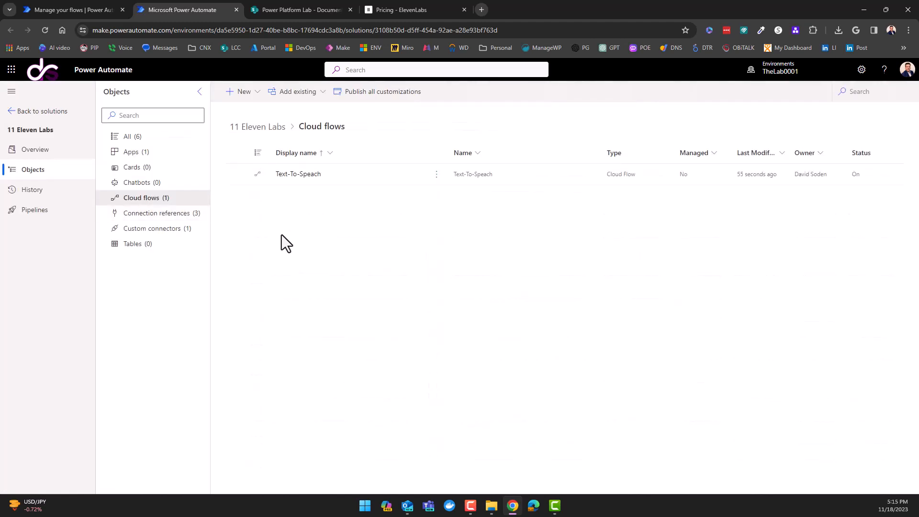
{"action": "left_click", "coordinate": [177, 218]}
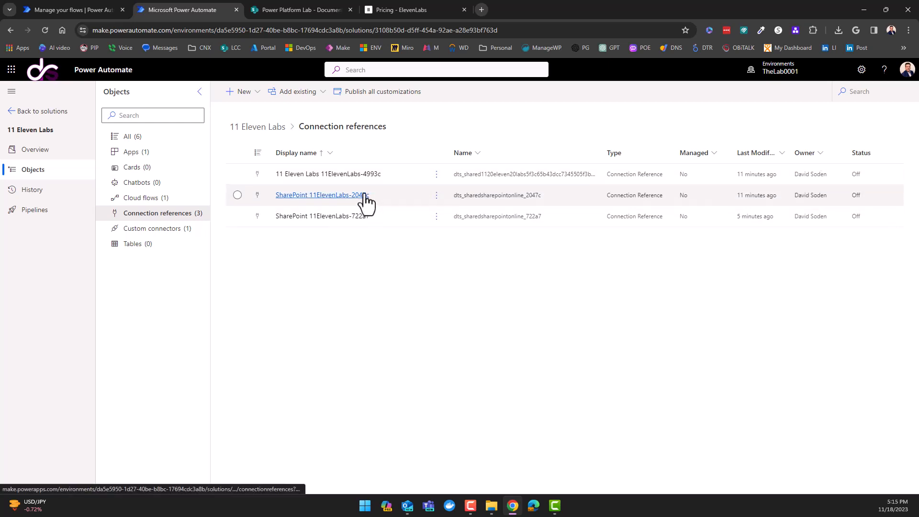
{"action": "left_click", "coordinate": [436, 174]}
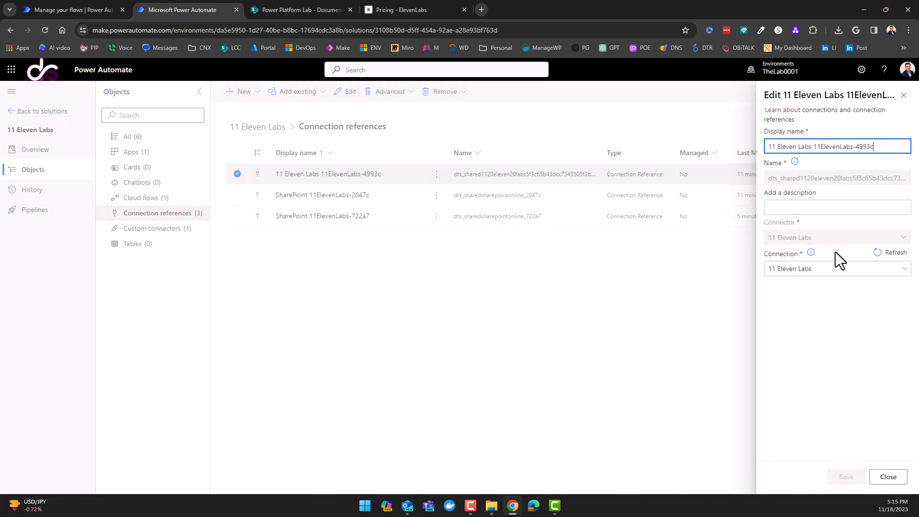
{"action": "left_click", "coordinate": [849, 271]}
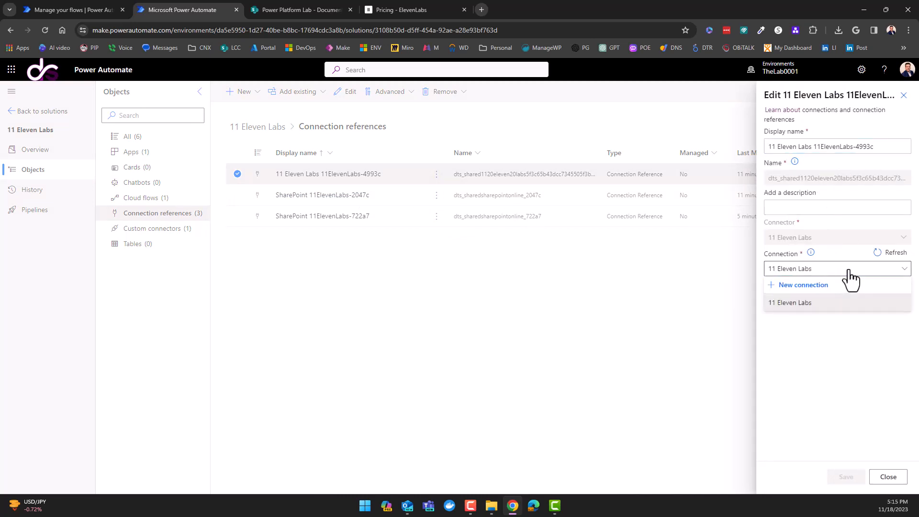
{"action": "left_click", "coordinate": [850, 303]}
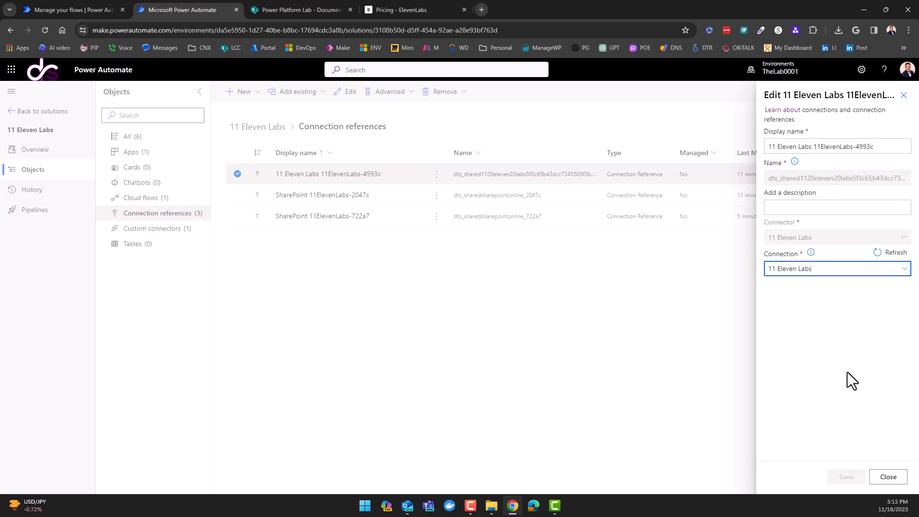
{"action": "left_click", "coordinate": [888, 477]}
- Check which account the SharePoint 11ElevenLabs-2047c reference is connected to, and review the alternative connections
{"action": "left_click", "coordinate": [437, 196]}
{"action": "left_click", "coordinate": [448, 211]}
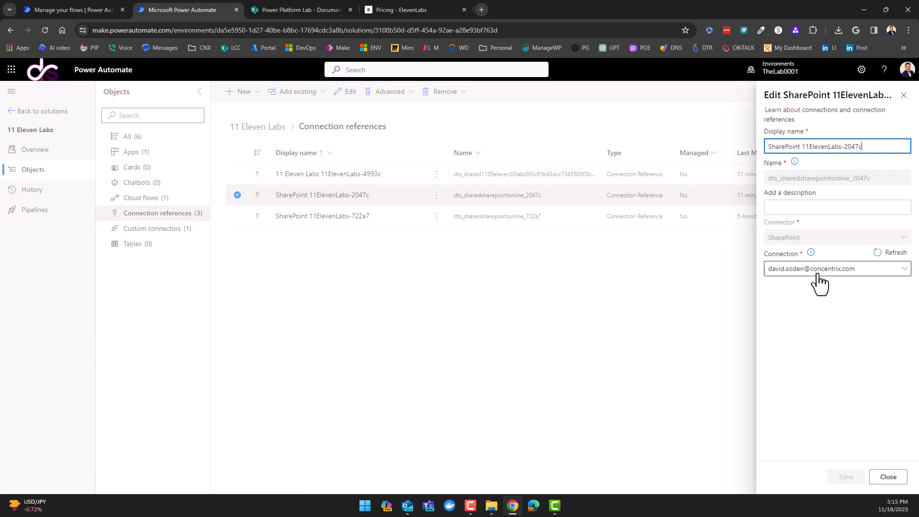
{"action": "left_click", "coordinate": [904, 270]}
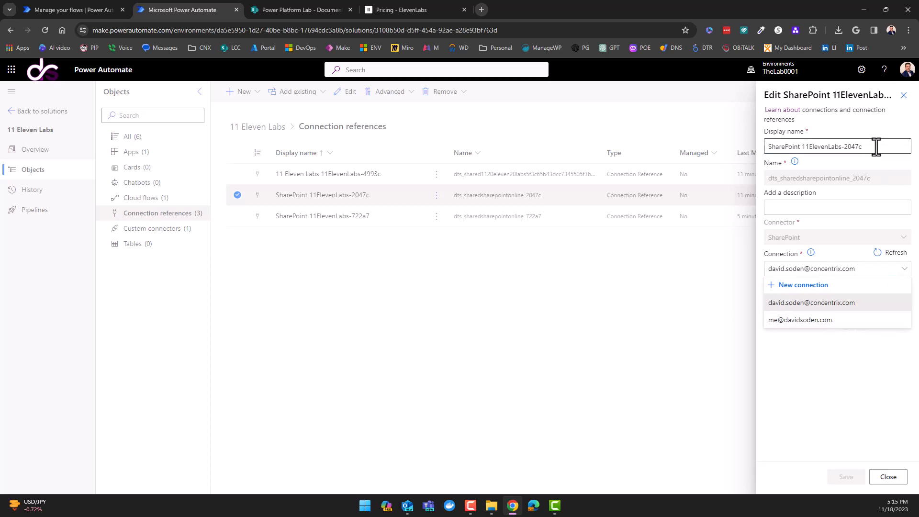
{"action": "left_click", "coordinate": [843, 300]}
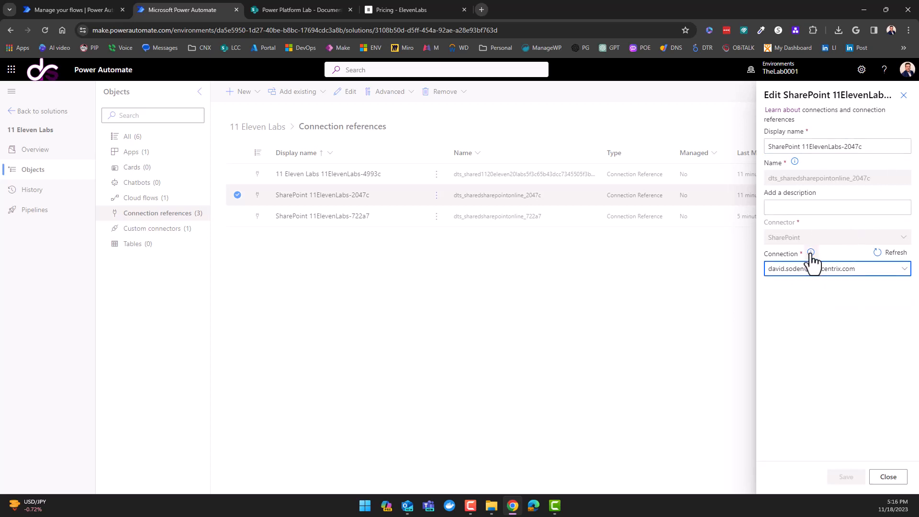
{"action": "left_click", "coordinate": [889, 477]}
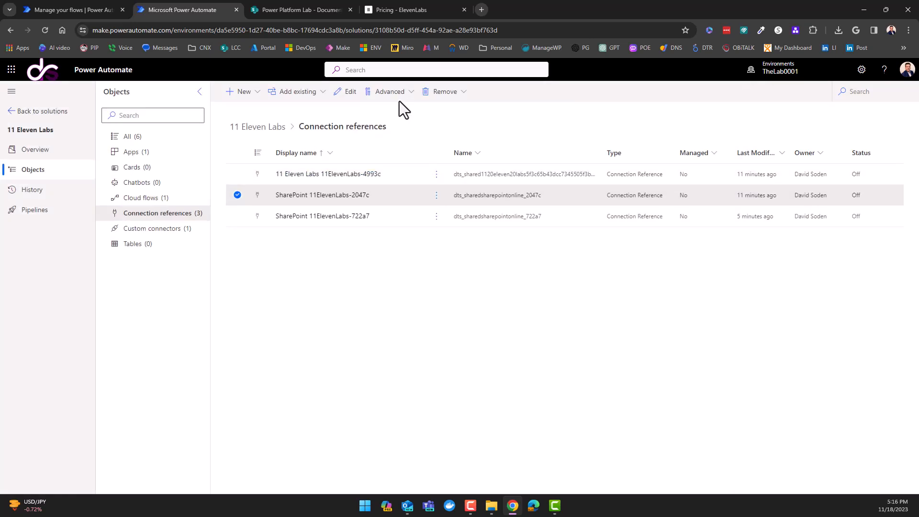
- Delete the SharePoint 11ElevenLabs-2047c connection reference from the environment
{"action": "left_click", "coordinate": [462, 95]}
{"action": "left_click", "coordinate": [460, 127]}
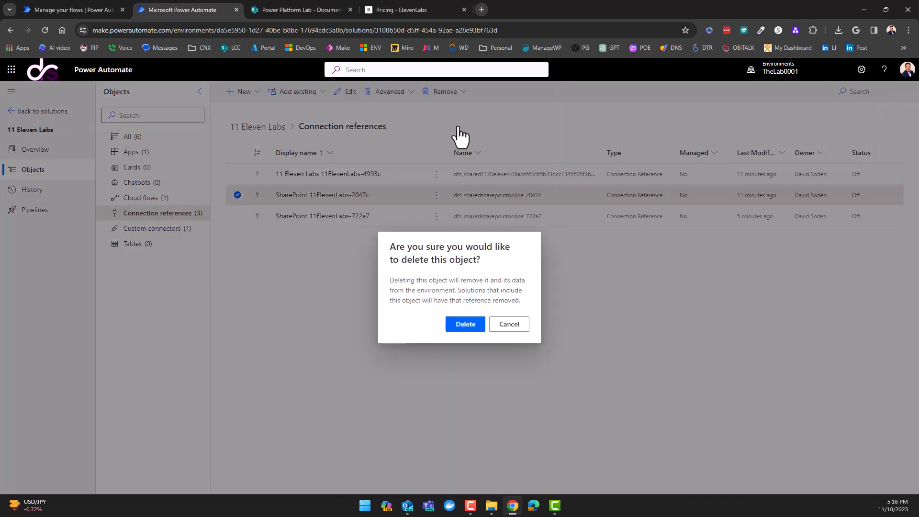
{"action": "left_click", "coordinate": [467, 325]}
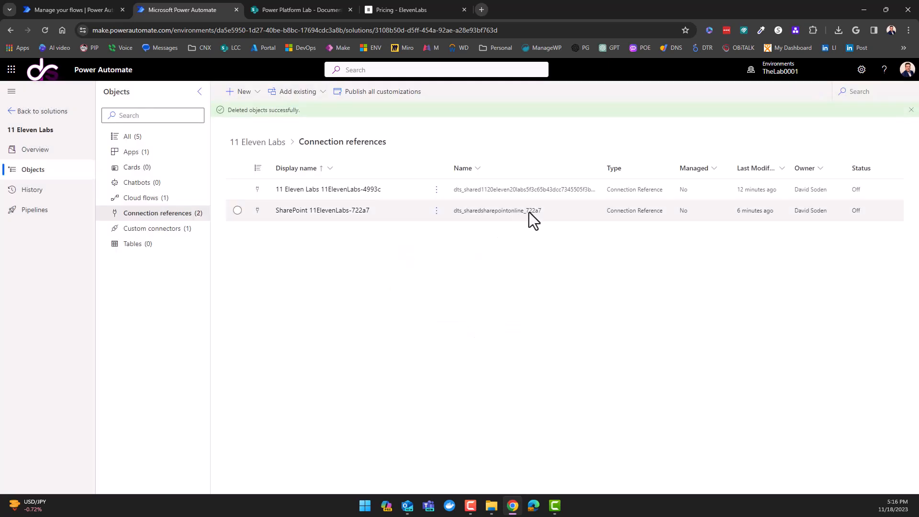
- Check which connection the remaining SharePoint 11ElevenLabs-722a7 reference uses
{"action": "left_click", "coordinate": [402, 211]}
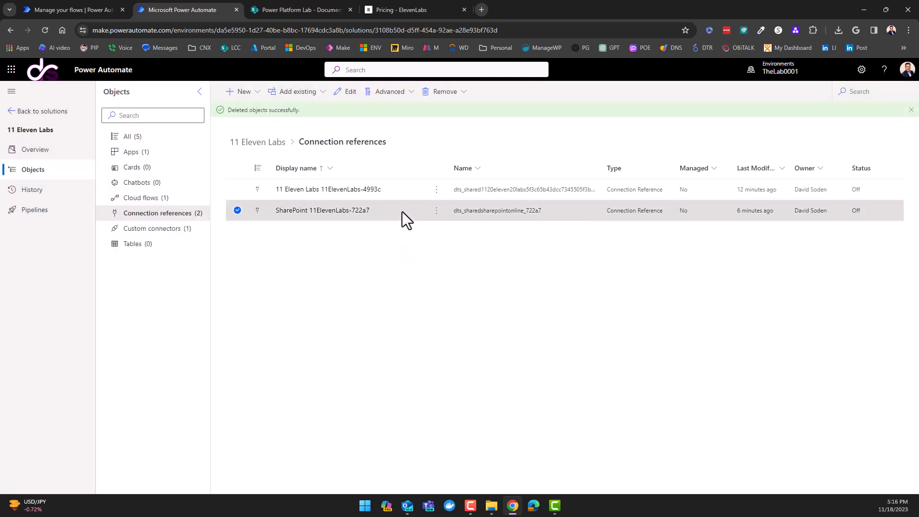
{"action": "left_click", "coordinate": [436, 210]}
{"action": "key", "text": "Escape"}
{"action": "left_click", "coordinate": [345, 92]}
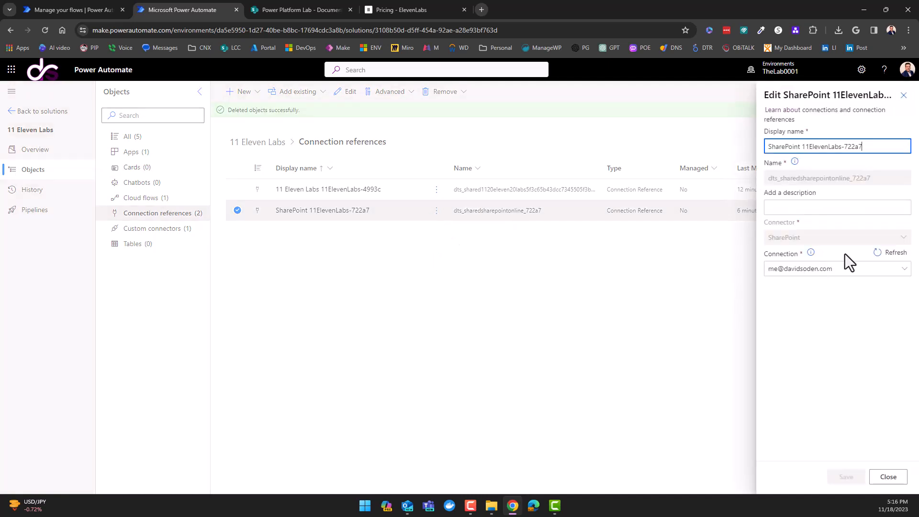
{"action": "left_click", "coordinate": [889, 478]}
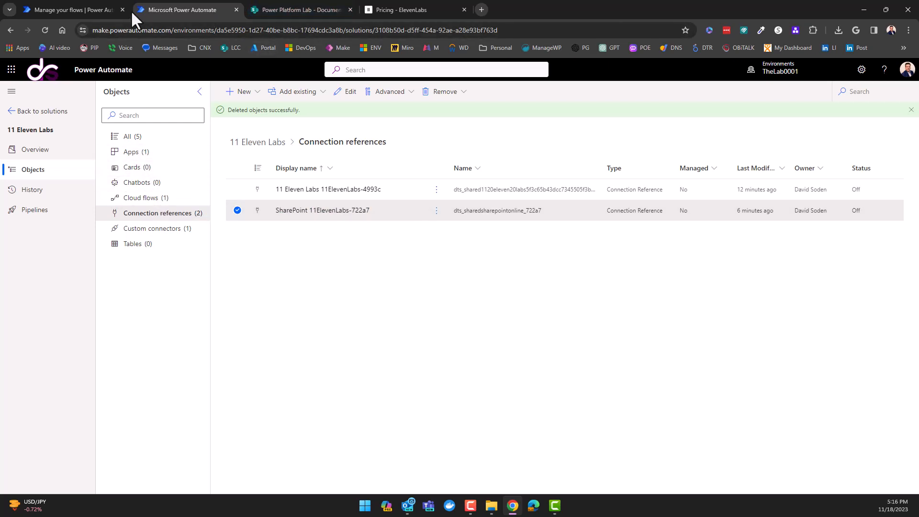
- Open the Text-To-Speach flow for editing and inspect the SharePoint site, folder and library parameters of Create file and Get file properties
{"action": "left_click", "coordinate": [53, 10]}
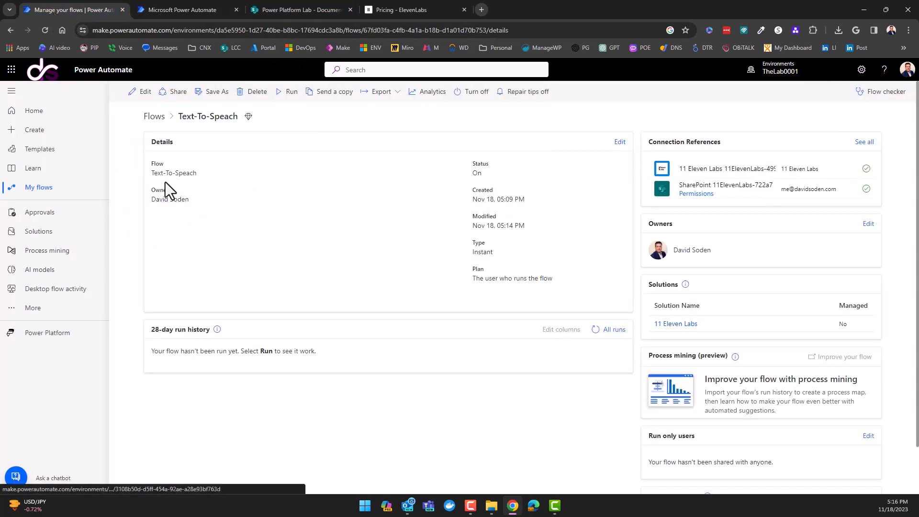
{"action": "left_click", "coordinate": [126, 95]}
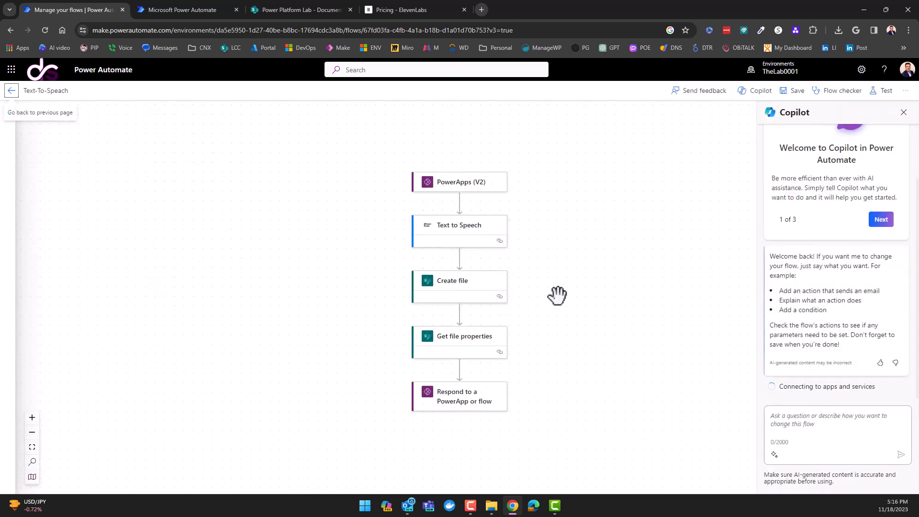
{"action": "left_click", "coordinate": [474, 293]}
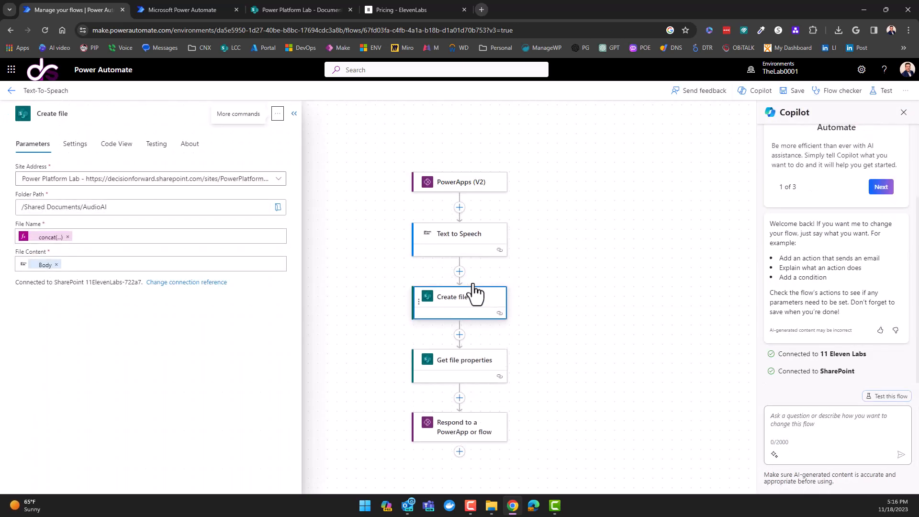
{"action": "left_click", "coordinate": [476, 293]}
{"action": "scroll", "coordinate": [487, 371], "scroll_direction": "down", "scroll_amount": 2}
{"action": "left_click", "coordinate": [469, 336]}
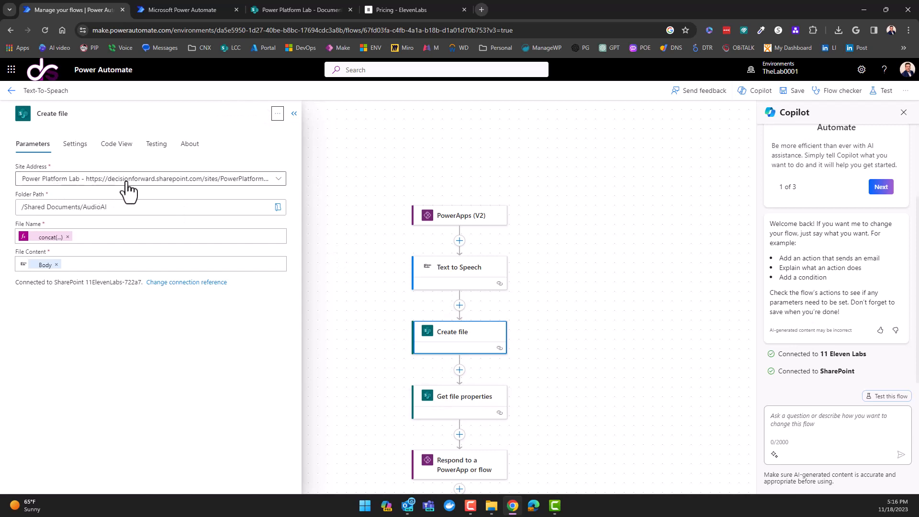
{"action": "left_click", "coordinate": [468, 407]}
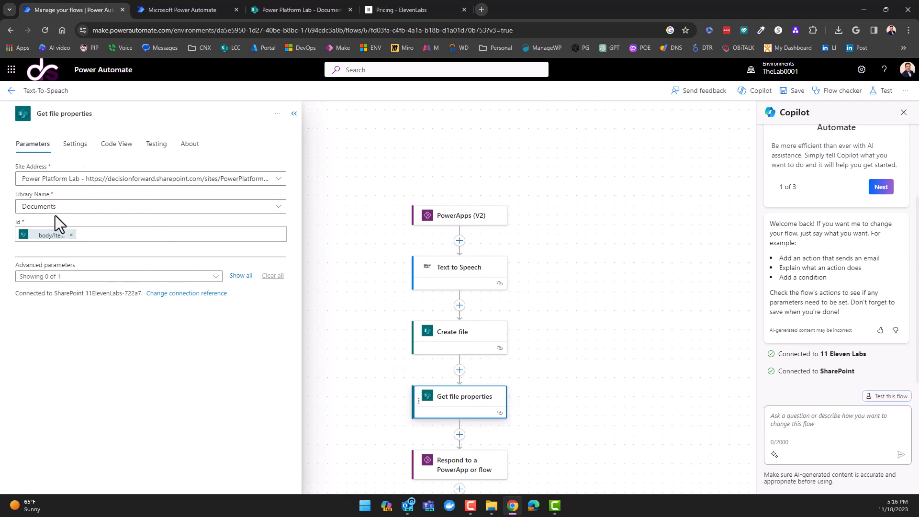
{"action": "left_click", "coordinate": [438, 330]}
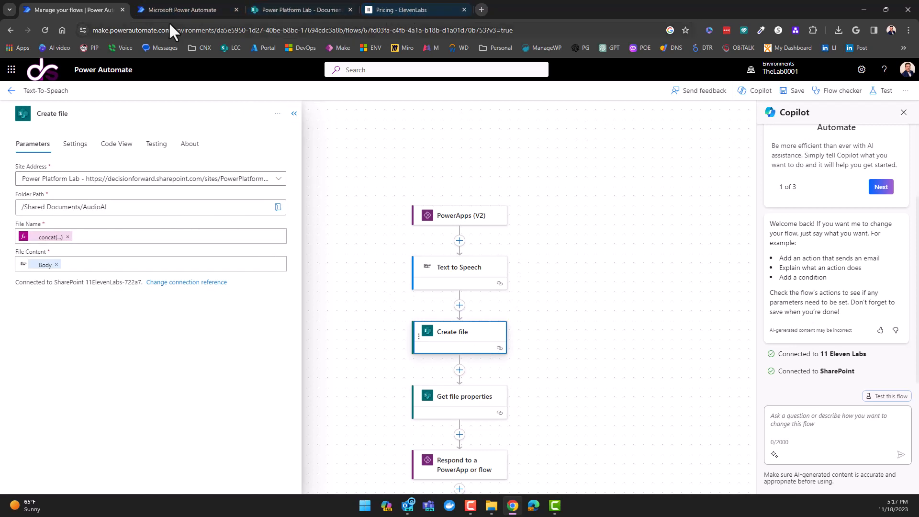
- Switch to SharePoint, open the Power Platform Lab site and view the AudioAI folder in its Docs library
{"action": "left_click", "coordinate": [13, 71]}
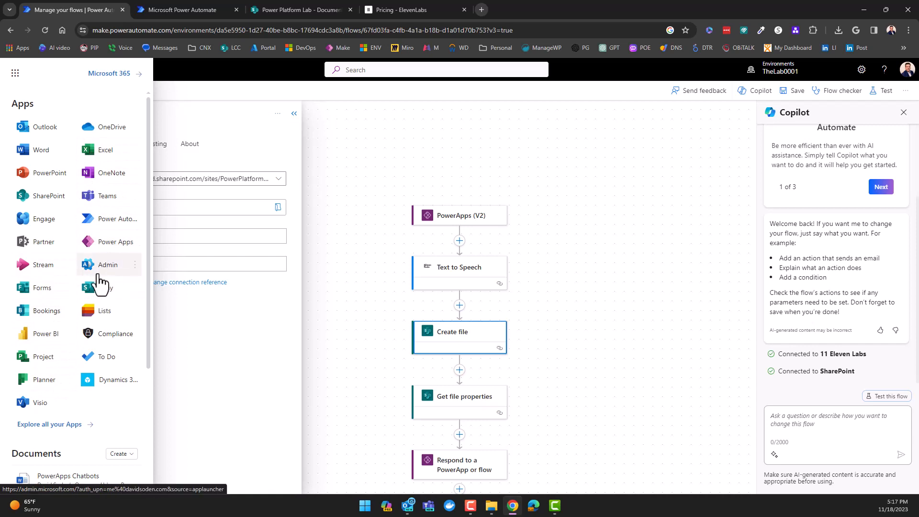
{"action": "left_click", "coordinate": [41, 197]}
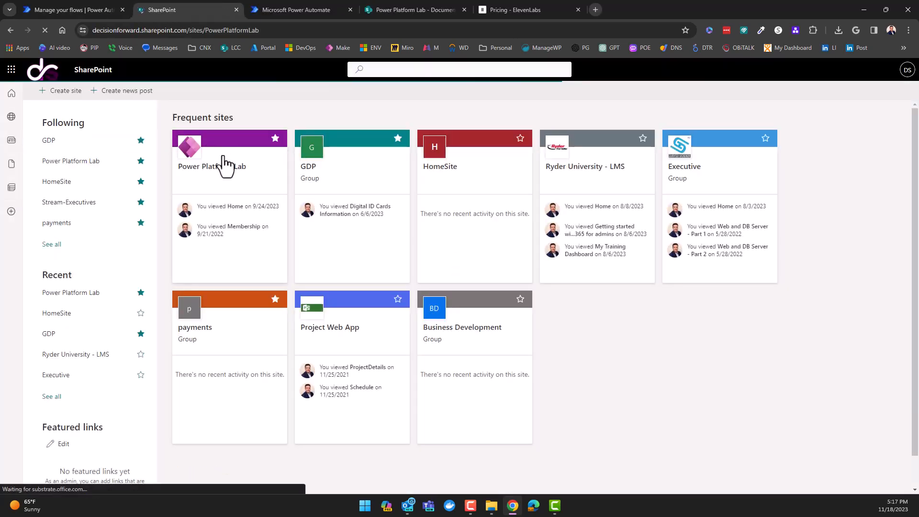
{"action": "left_click", "coordinate": [225, 164]}
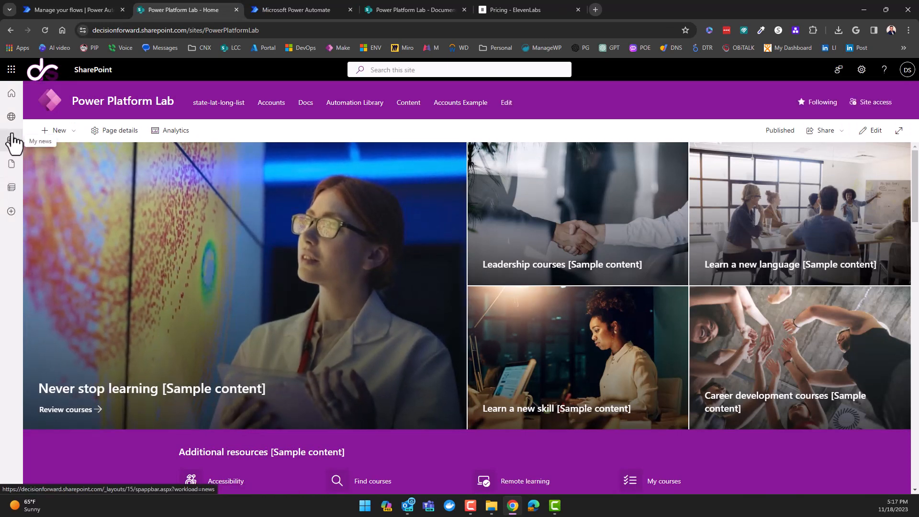
{"action": "left_click", "coordinate": [306, 105]}
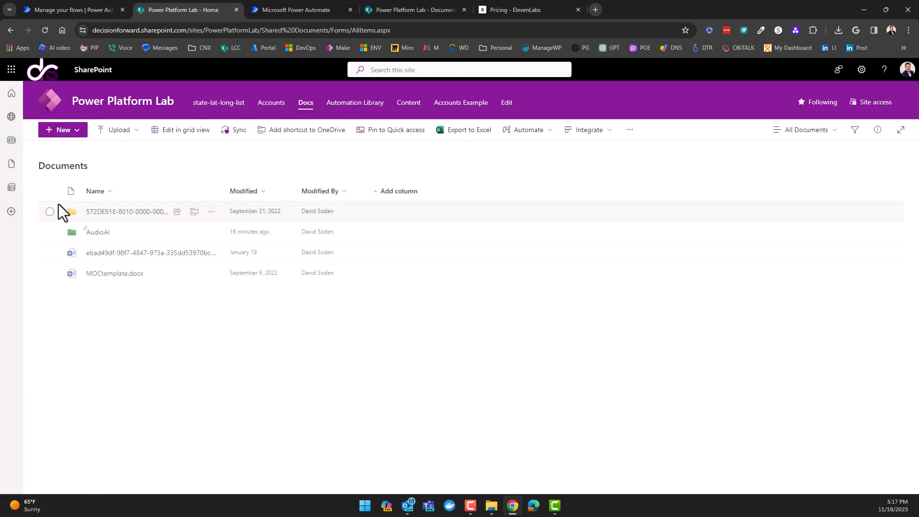
{"action": "left_click", "coordinate": [98, 233]}
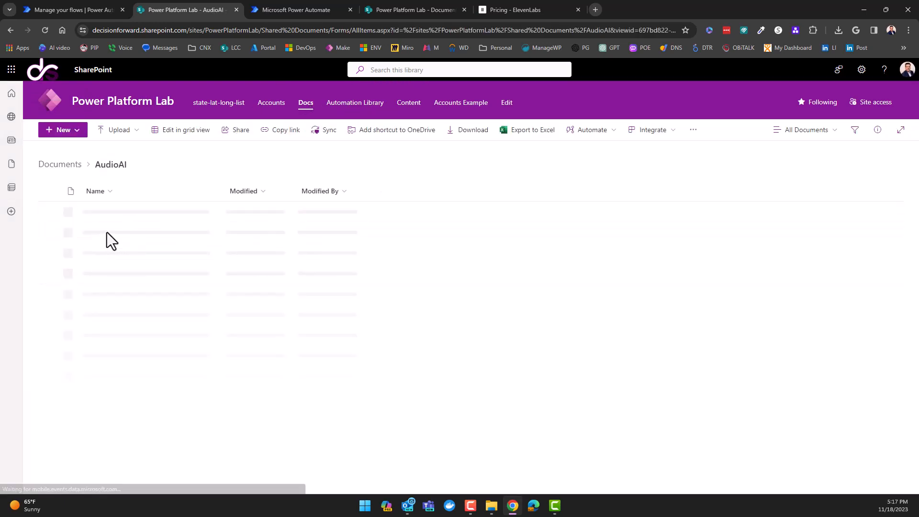
- Close the solution page, the ElevenLabs pricing page and the extra AudioAI folder page in the browser
{"action": "left_click", "coordinate": [335, 11]}
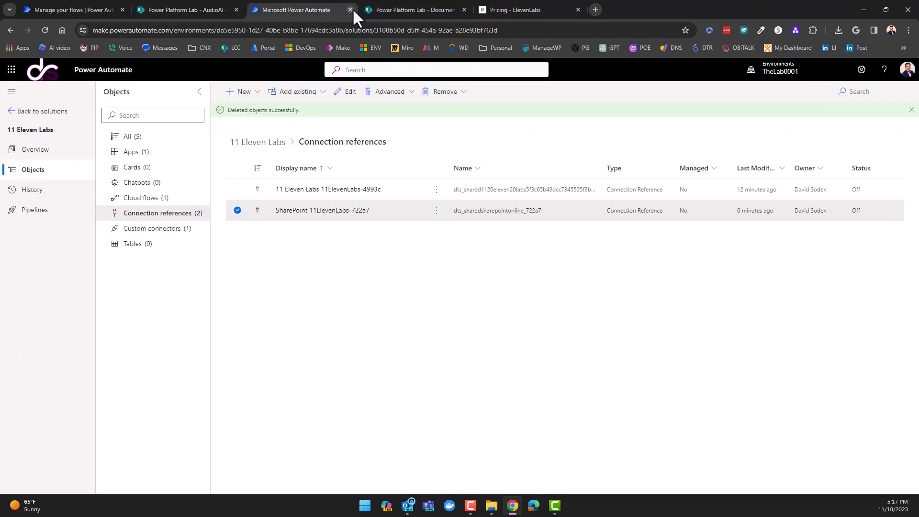
{"action": "left_click", "coordinate": [351, 9]}
{"action": "left_click", "coordinate": [409, 10]}
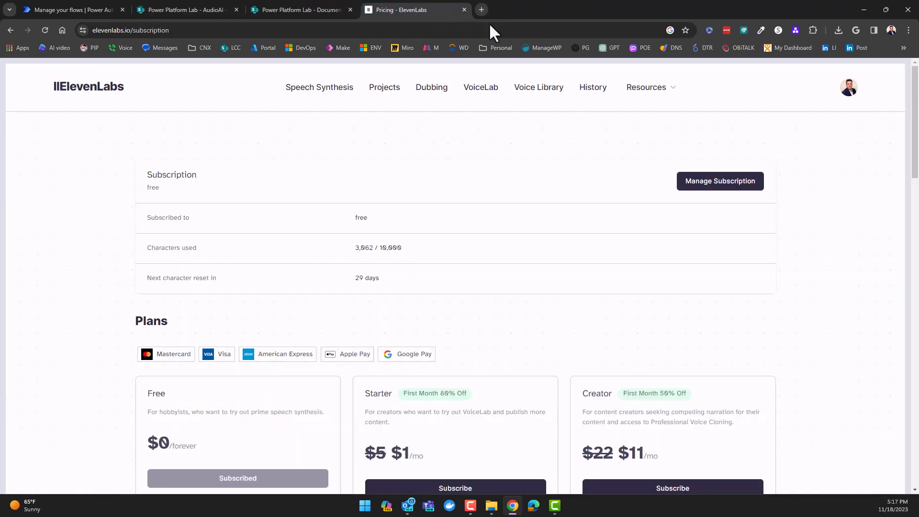
{"action": "left_click", "coordinate": [464, 10]}
{"action": "left_click", "coordinate": [210, 11]}
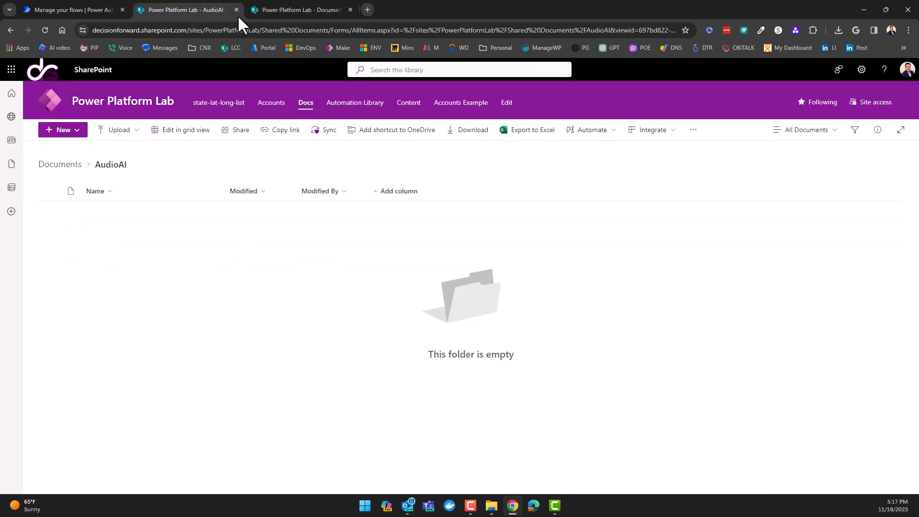
{"action": "left_click", "coordinate": [236, 9]}
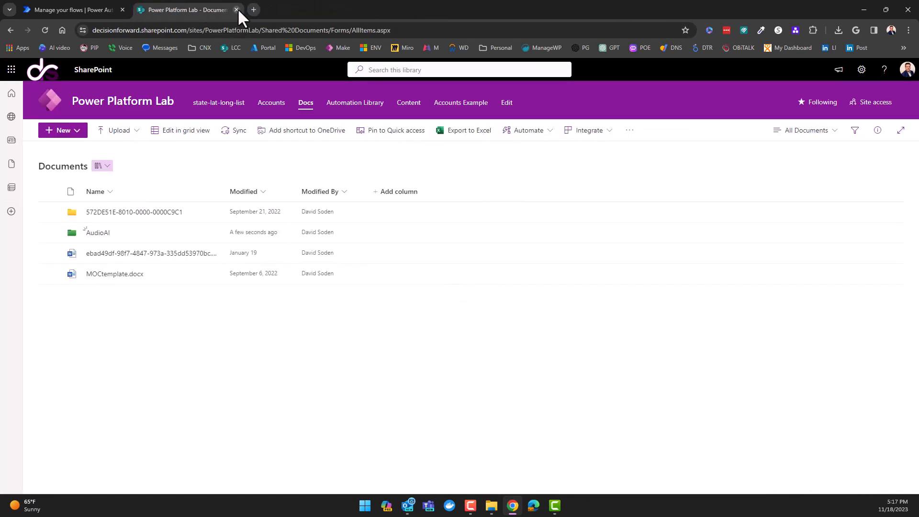
- Open the AudioAI folder on the remaining SharePoint page, and return the Text-To-Speach flow from editing to its details page
{"action": "left_click", "coordinate": [96, 235]}
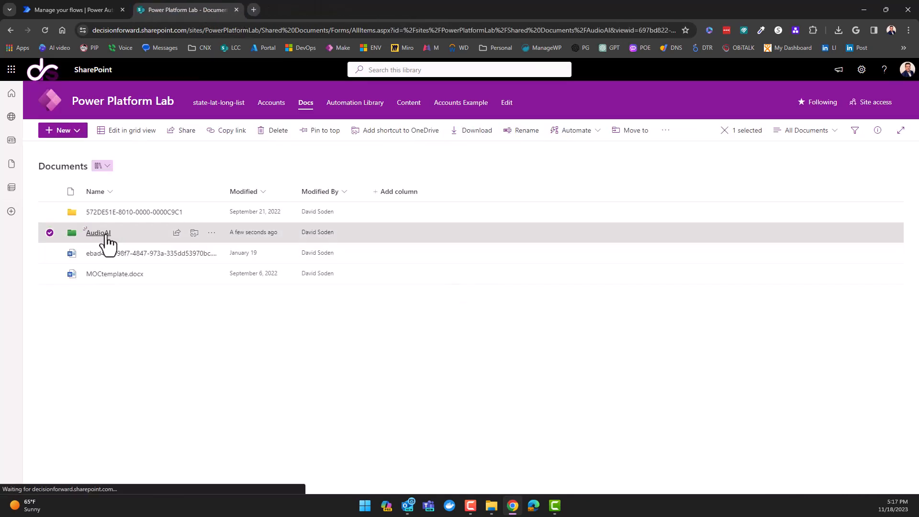
{"action": "left_click", "coordinate": [96, 235]}
{"action": "left_click", "coordinate": [73, 10]}
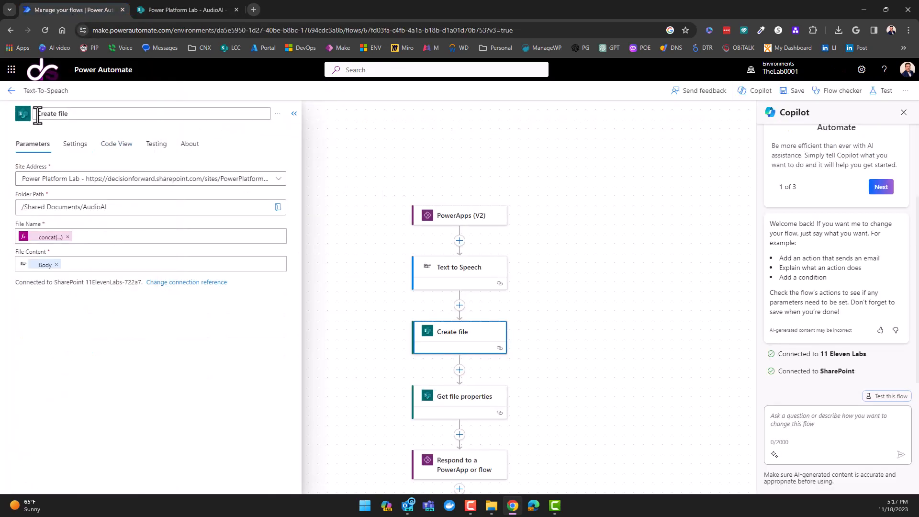
{"action": "left_click", "coordinate": [10, 92]}
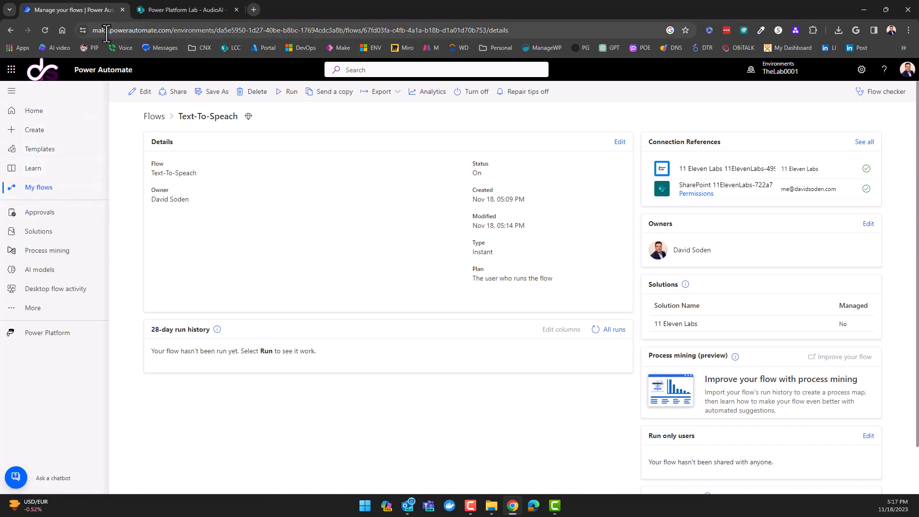
- Switch from Power Automate to the Power Apps maker site at make.powerapps.com
{"action": "left_click_drag", "start_coordinate": [133, 30], "coordinate": [531, 30]}
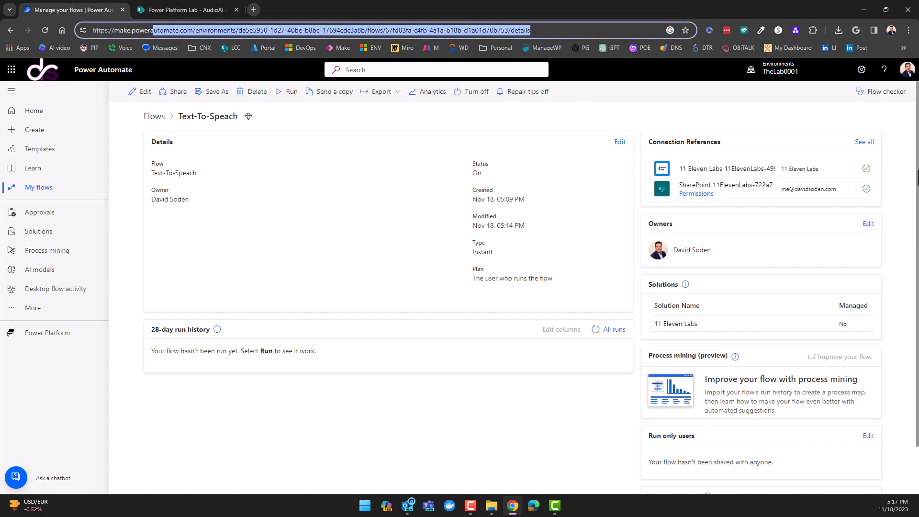
{"action": "key", "text": "BackSpace"}
{"action": "key", "text": "BackSpace"}
{"action": "key", "text": "BackSpace"}
{"action": "type", "text": "rapps.com"}
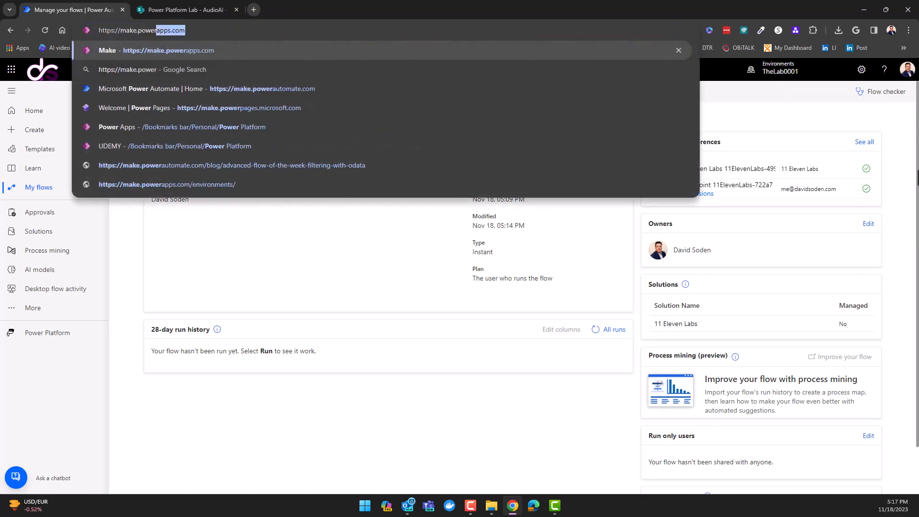
{"action": "key", "text": "Return"}
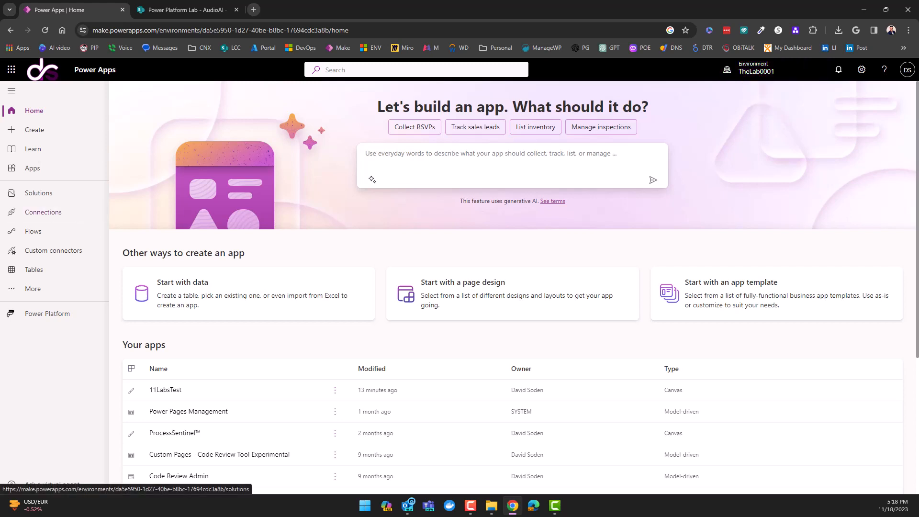
- Open the 11LabsTest app for editing, allow its 11 Eleven Labs and SharePoint connections, and skip the welcome dialog
{"action": "left_click", "coordinate": [36, 173]}
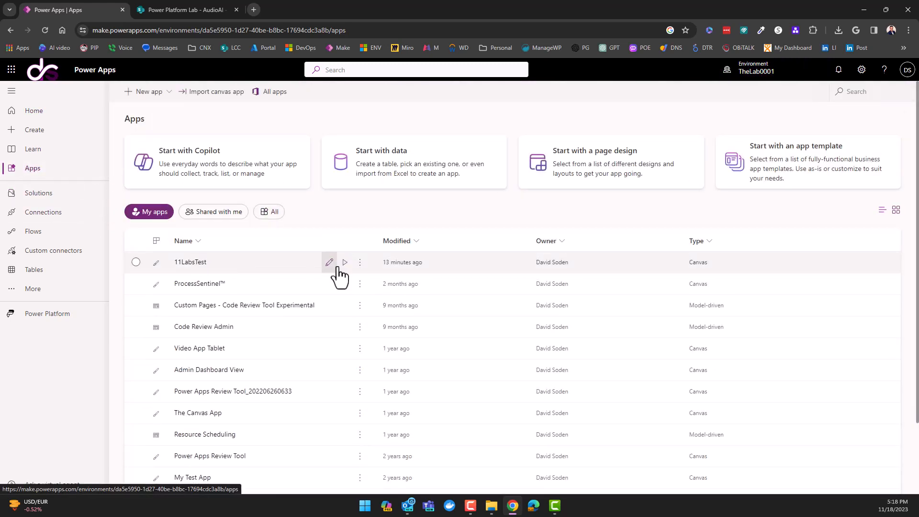
{"action": "left_click", "coordinate": [329, 263]}
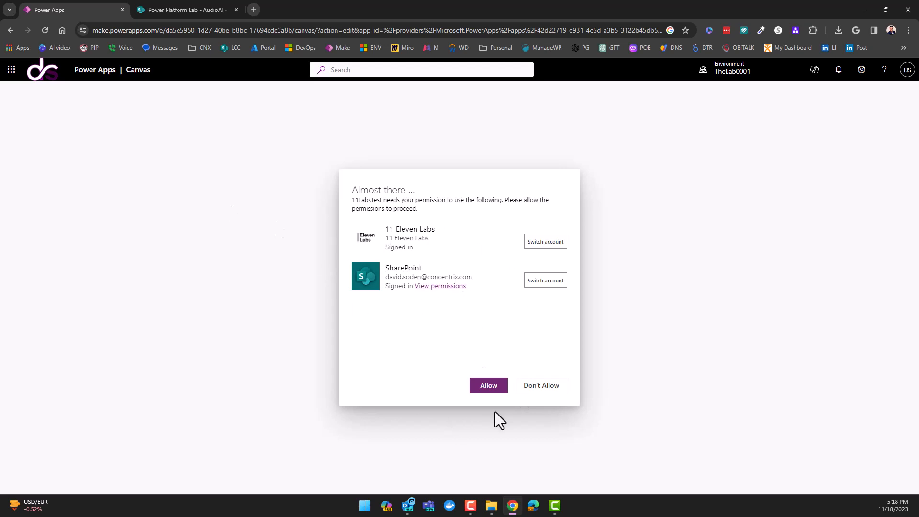
{"action": "left_click", "coordinate": [497, 388]}
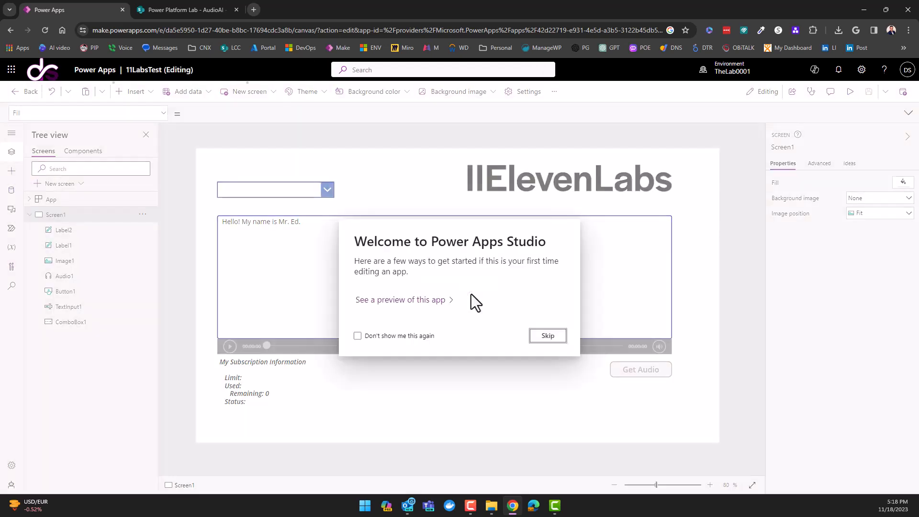
{"action": "left_click", "coordinate": [549, 337]}
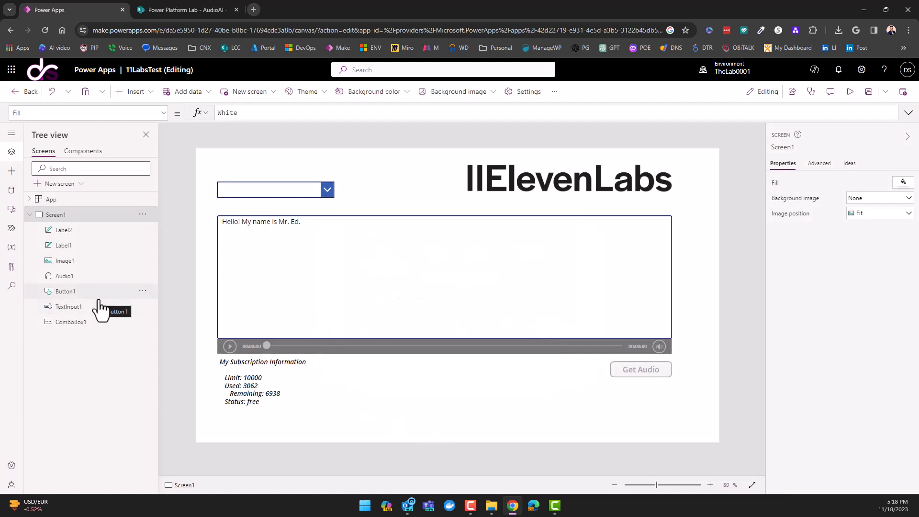
- Show the app's Power Automate flows and try to refresh the disconnected Text-To-Speach flow
{"action": "left_click", "coordinate": [12, 228]}
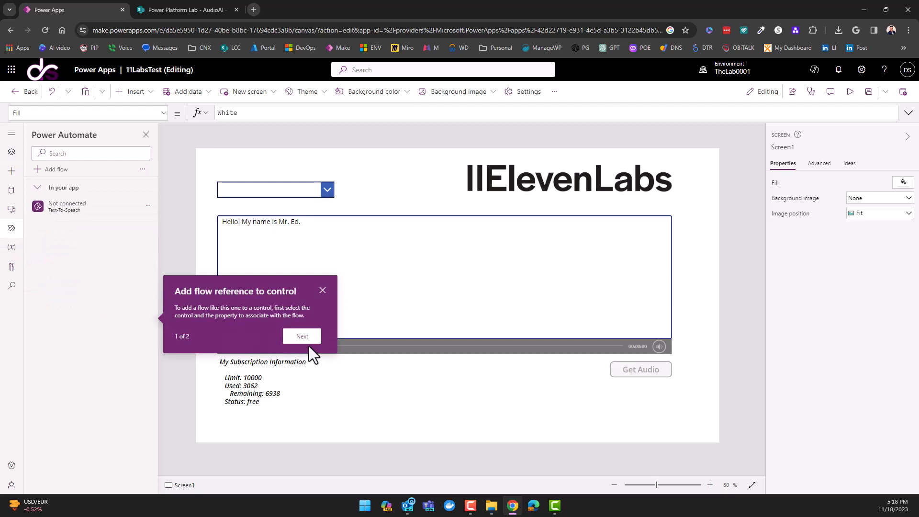
{"action": "left_click", "coordinate": [323, 290]}
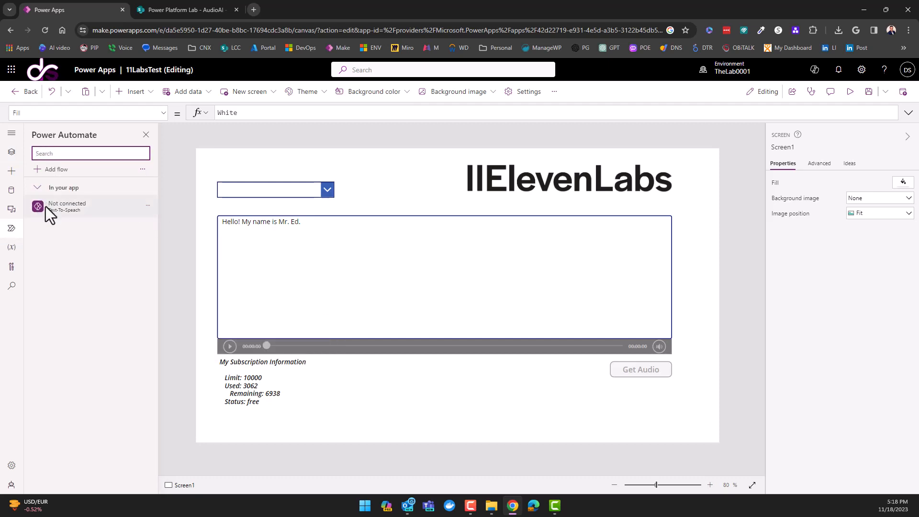
{"action": "mouse_move", "coordinate": [67, 207]}
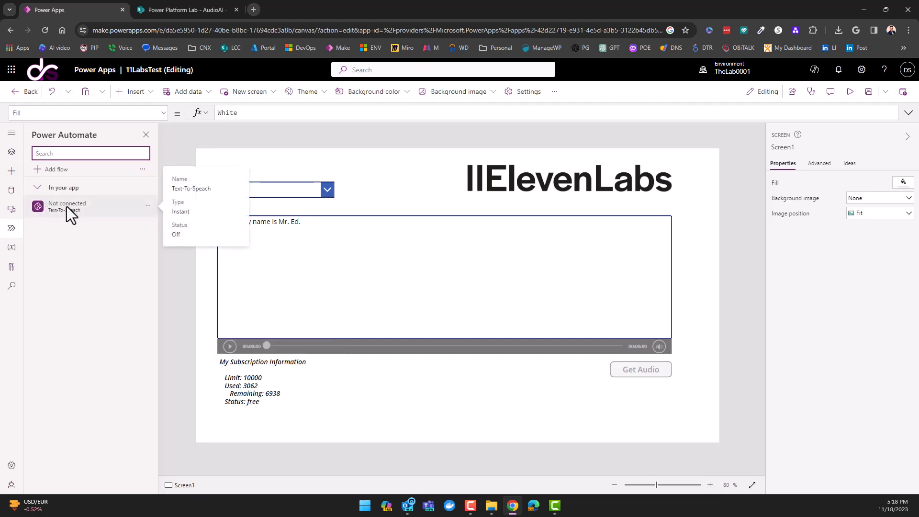
{"action": "left_click", "coordinate": [149, 205]}
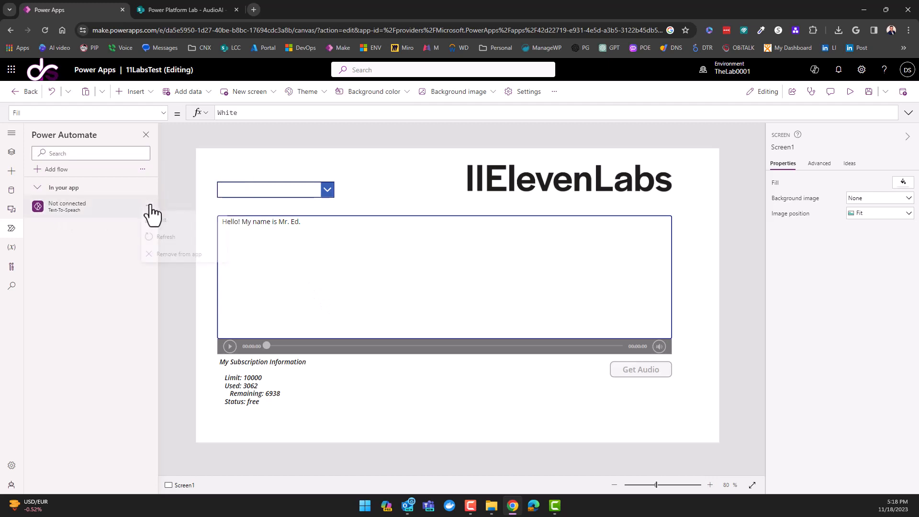
{"action": "left_click", "coordinate": [163, 243]}
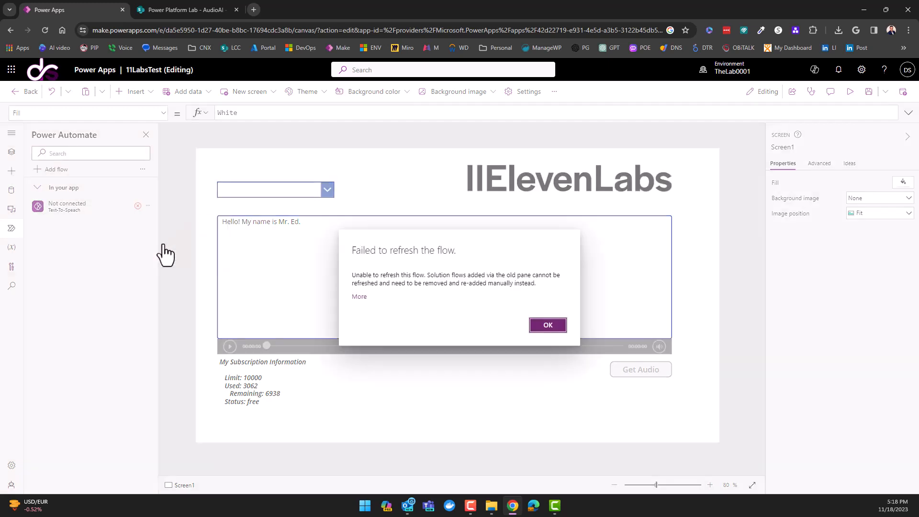
{"action": "left_click", "coordinate": [548, 329]}
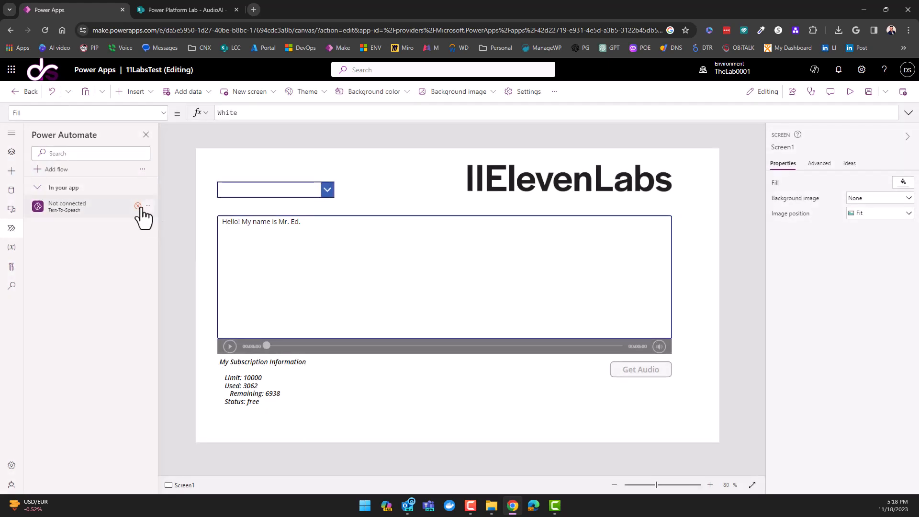
- Remove the disconnected Text-To-Speach flow from the app and add the environment's Text-To-Speach flow again
{"action": "mouse_move", "coordinate": [51, 223]}
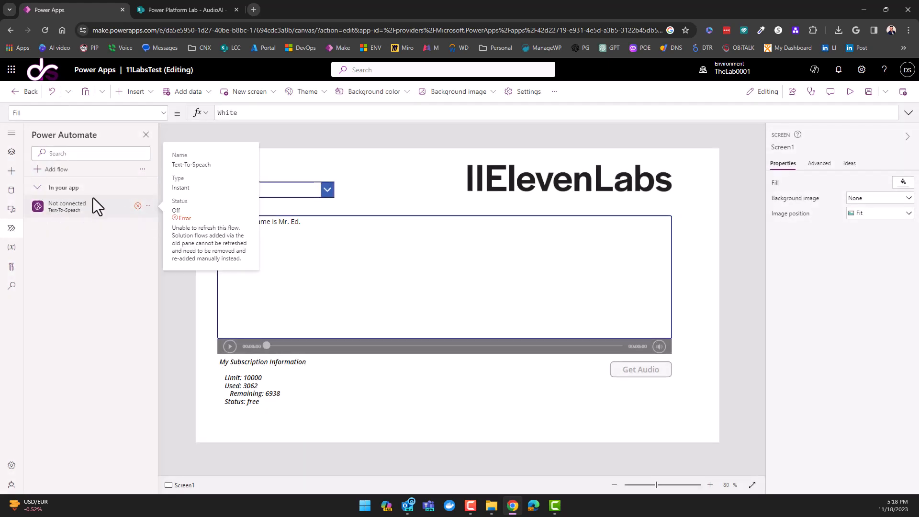
{"action": "left_click", "coordinate": [148, 207]}
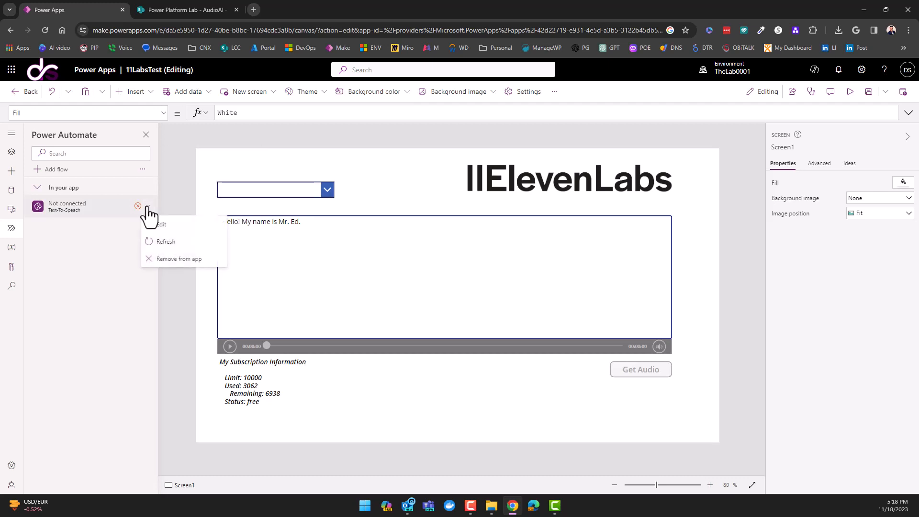
{"action": "left_click", "coordinate": [162, 259]}
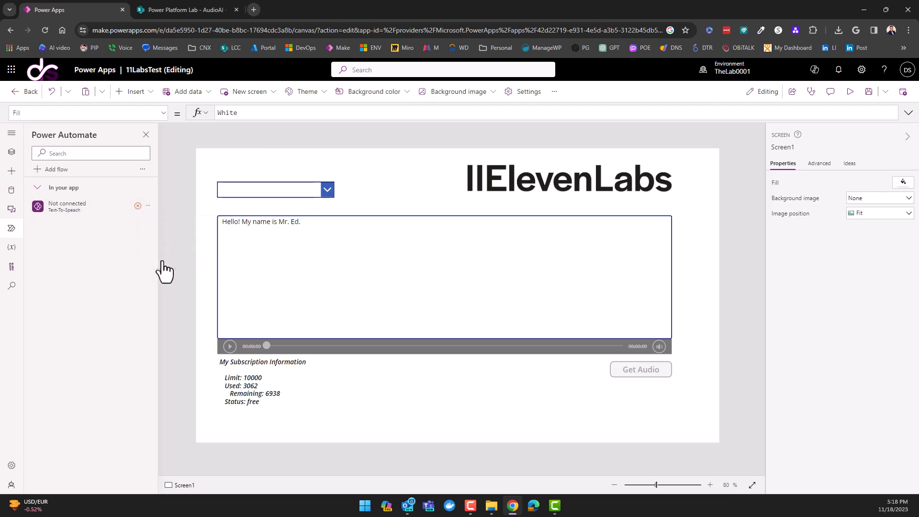
{"action": "left_click", "coordinate": [62, 172]}
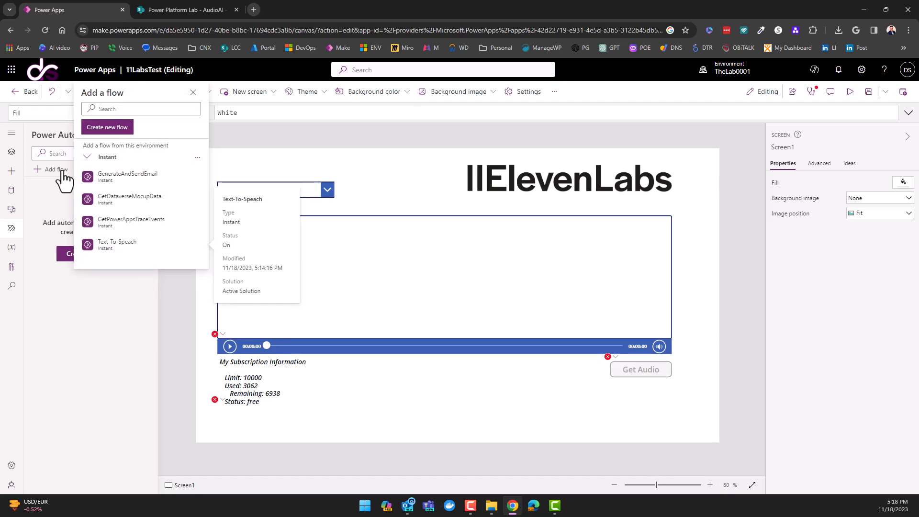
{"action": "left_click", "coordinate": [102, 246]}
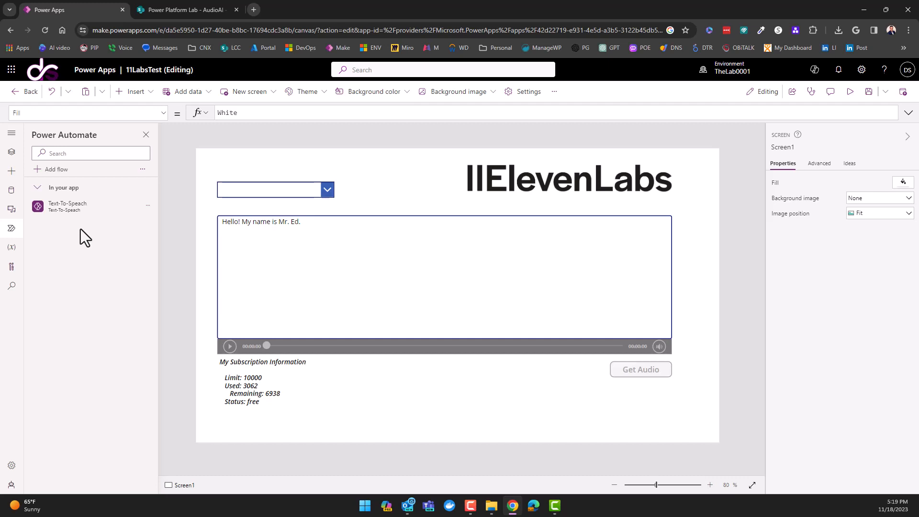
{"action": "mouse_move", "coordinate": [63, 204]}
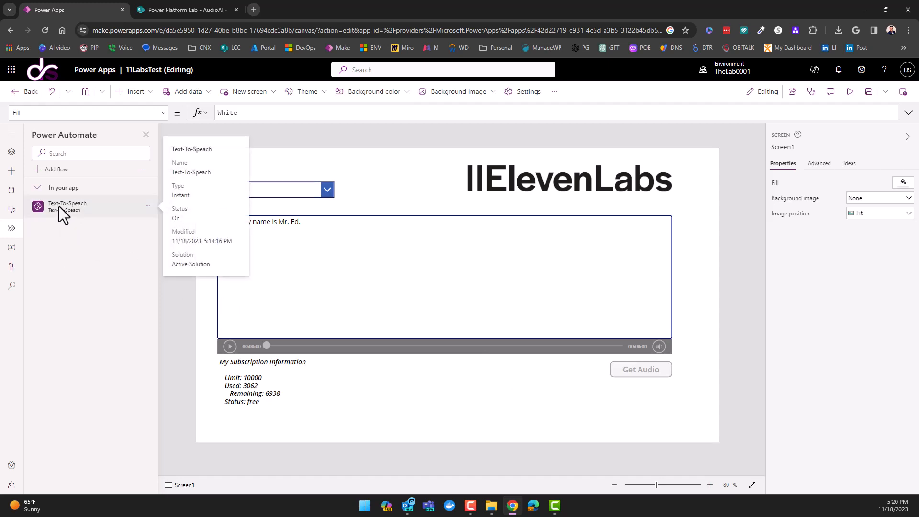
- Preview the app, and generate and play audio of the default text with the Bella voice
{"action": "left_click", "coordinate": [851, 92]}
{"action": "left_click", "coordinate": [268, 159]}
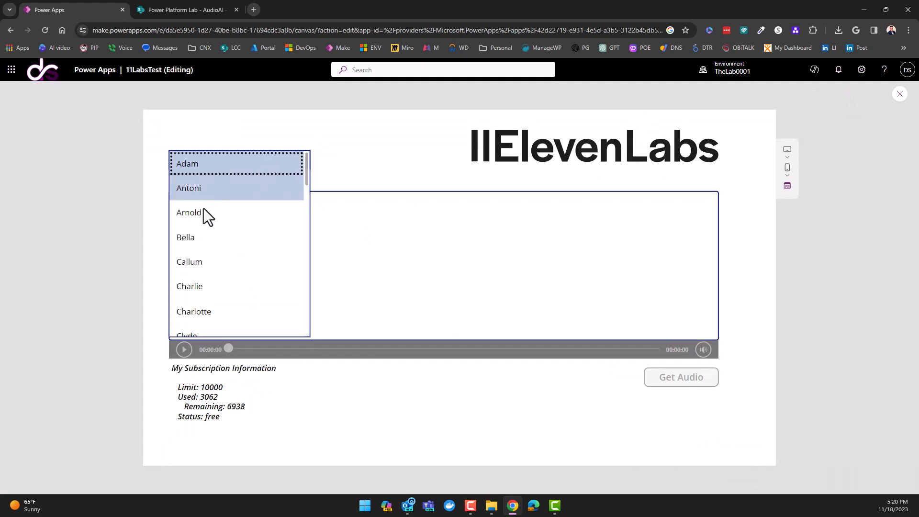
{"action": "left_click", "coordinate": [194, 238]}
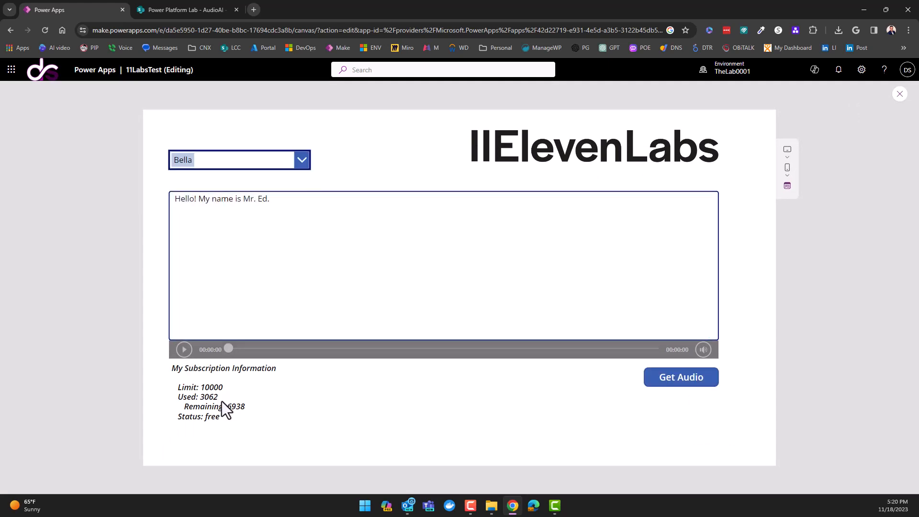
{"action": "left_click", "coordinate": [681, 381]}
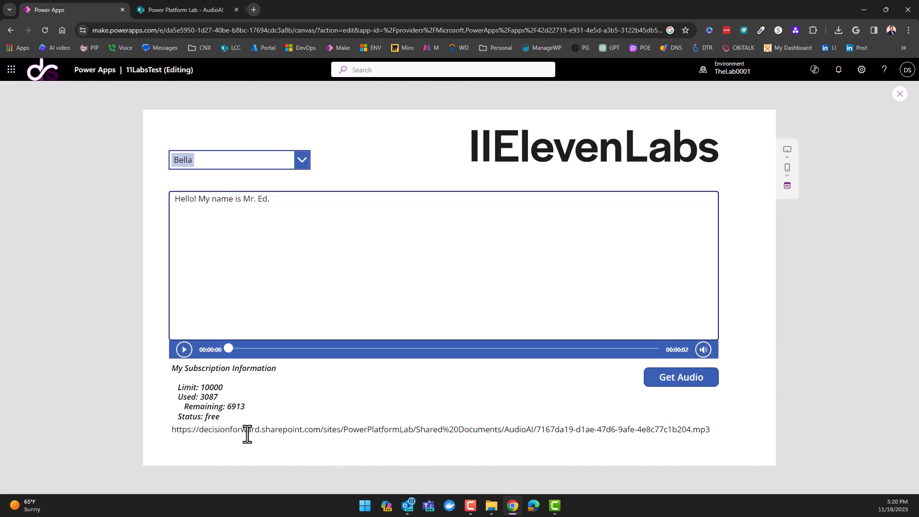
{"action": "left_click", "coordinate": [184, 351]}
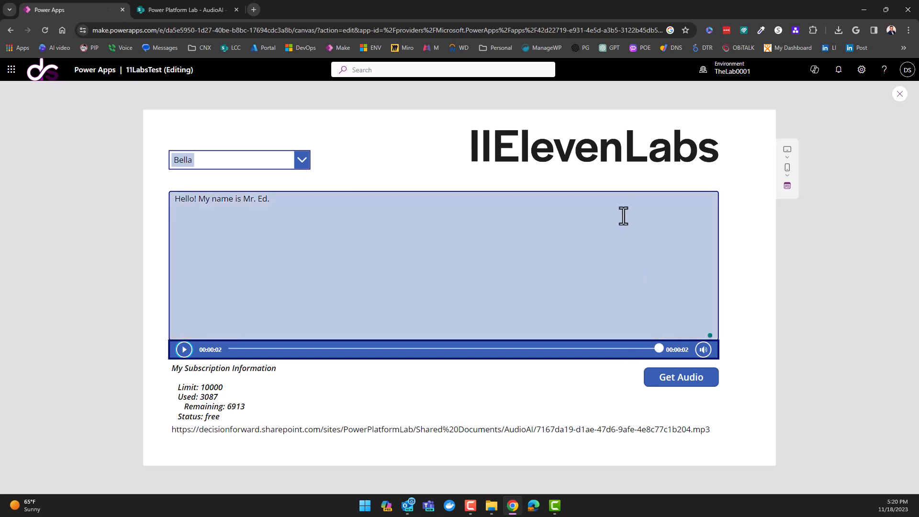
- Check the AudioAI folder in SharePoint, exit the app preview and fit the canvas to the window
{"action": "left_click", "coordinate": [184, 9]}
{"action": "left_click", "coordinate": [901, 93]}
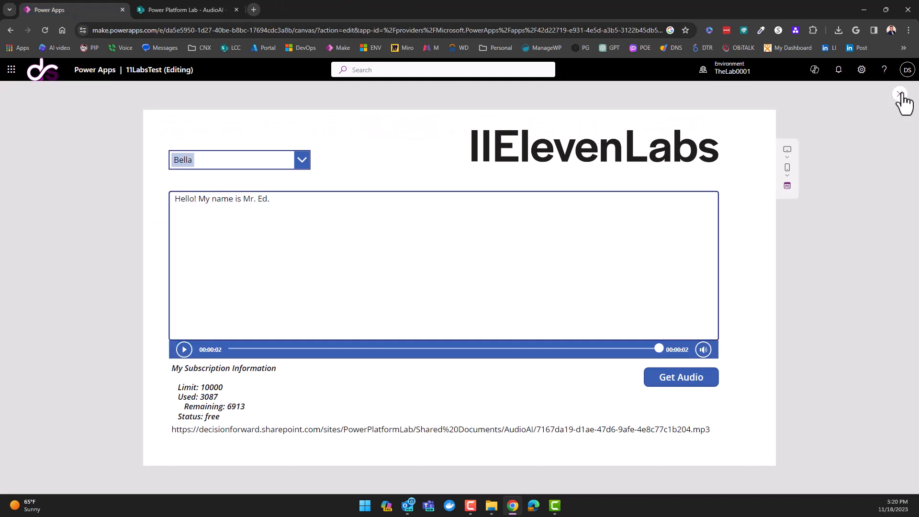
{"action": "left_click", "coordinate": [560, 322]}
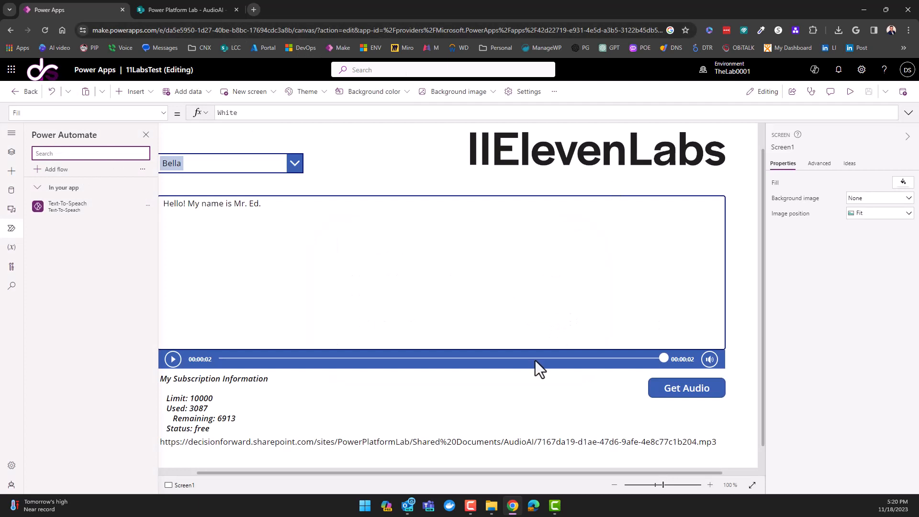
{"action": "left_click", "coordinate": [752, 486]}
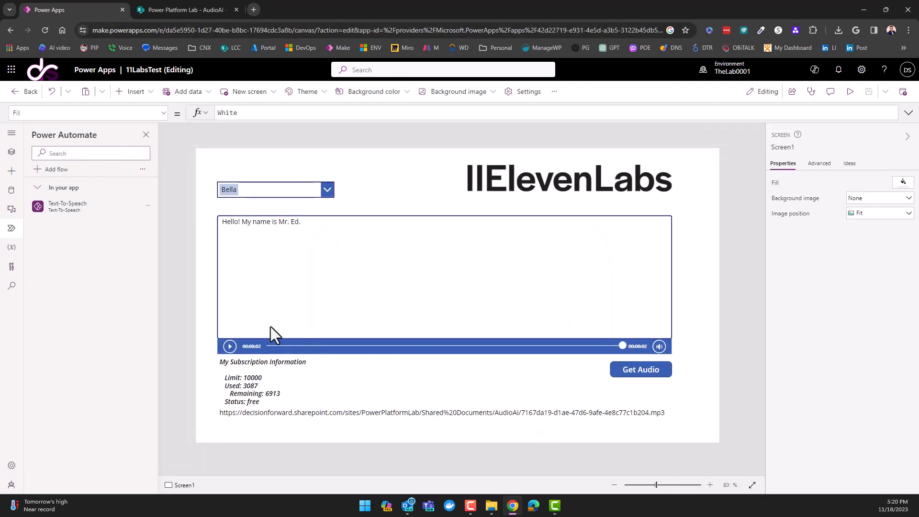
- Inspect the app's 11ElevenLabs data source and the GetVoices() call in the voice combo box's Items formula
{"action": "left_click", "coordinate": [11, 153]}
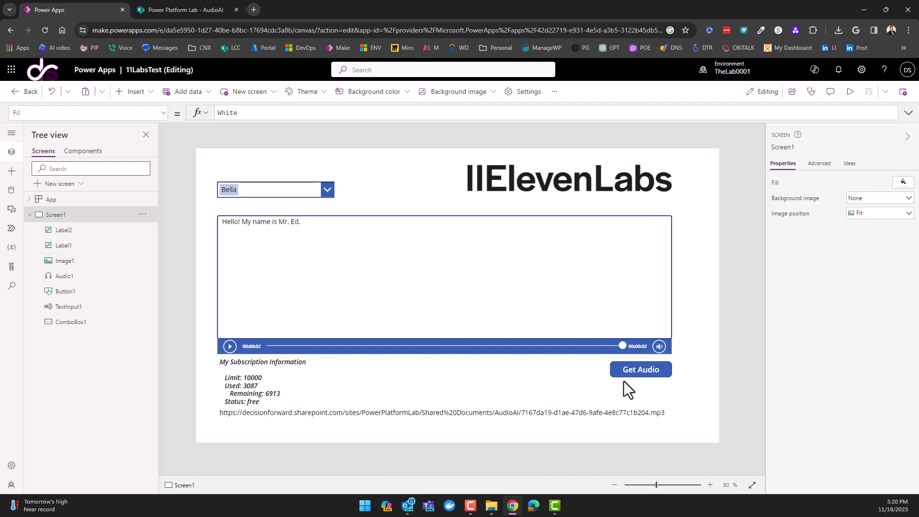
{"action": "left_click", "coordinate": [10, 193]}
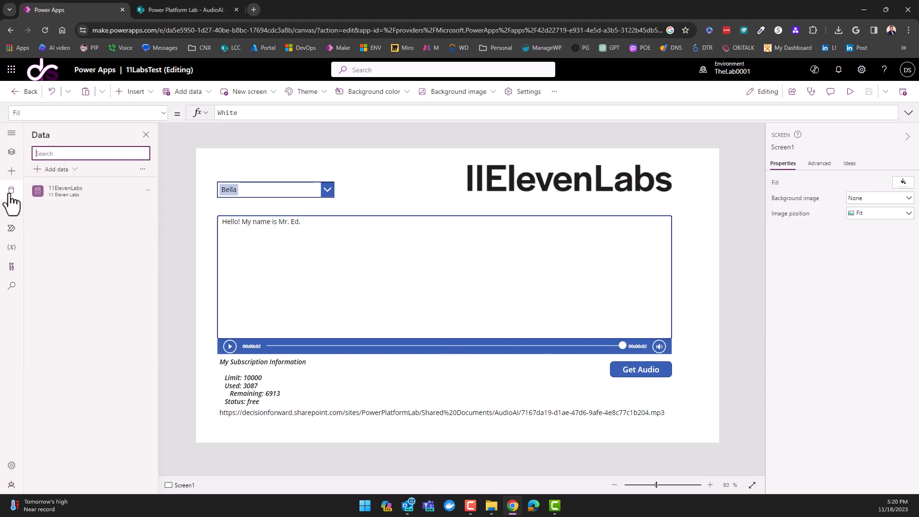
{"action": "mouse_move", "coordinate": [65, 195]}
{"action": "left_click", "coordinate": [266, 192]}
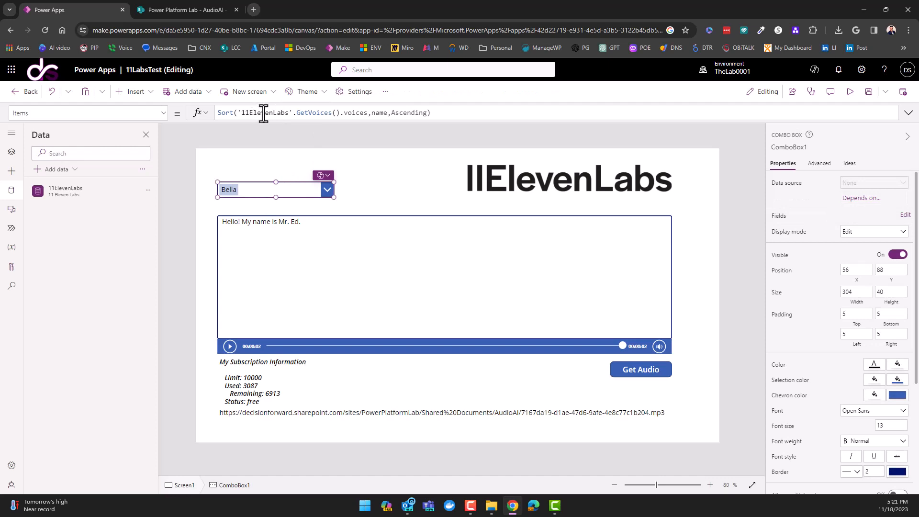
{"action": "left_click_drag", "start_coordinate": [296, 113], "coordinate": [339, 109]}
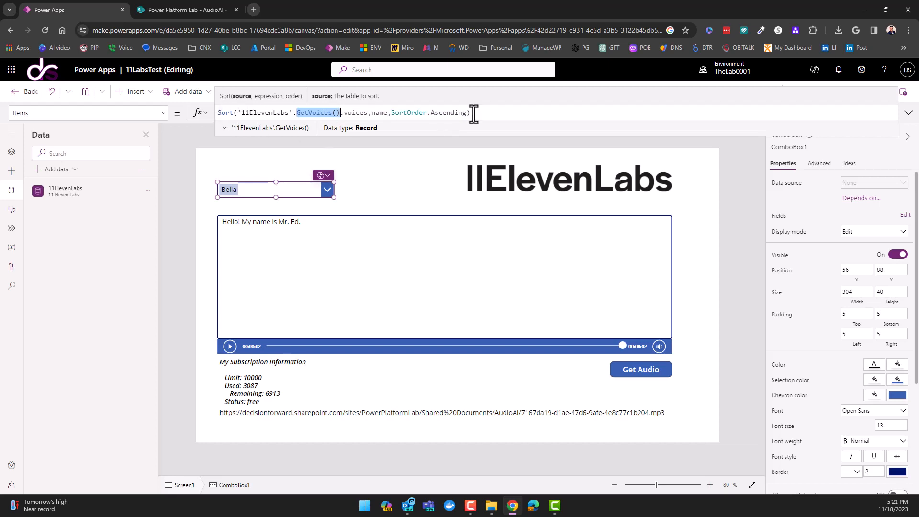
- Browse the list of voices in the combo box on the canvas
{"action": "left_click", "coordinate": [323, 188]}
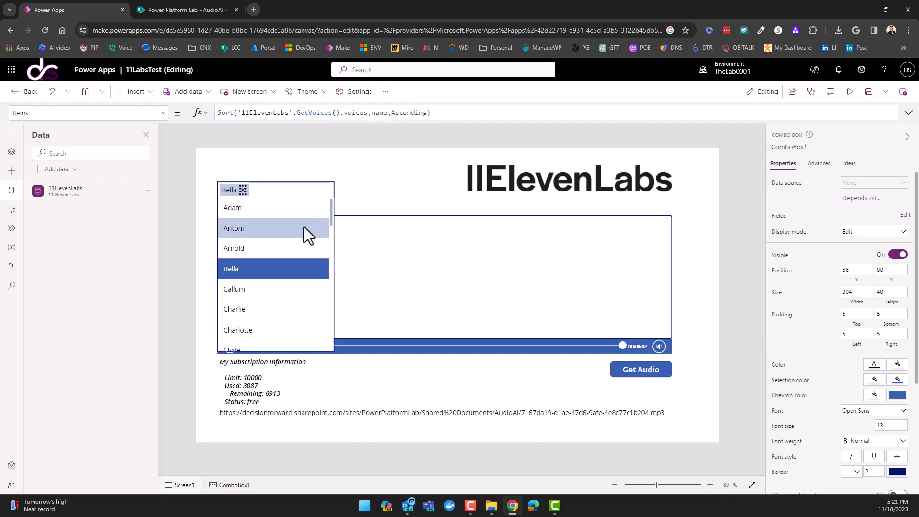
{"action": "scroll", "coordinate": [287, 225], "scroll_direction": "down", "scroll_amount": 1}
{"action": "scroll", "coordinate": [247, 259], "scroll_direction": "down", "scroll_amount": 4}
{"action": "scroll", "coordinate": [288, 225], "scroll_direction": "up", "scroll_amount": 4}
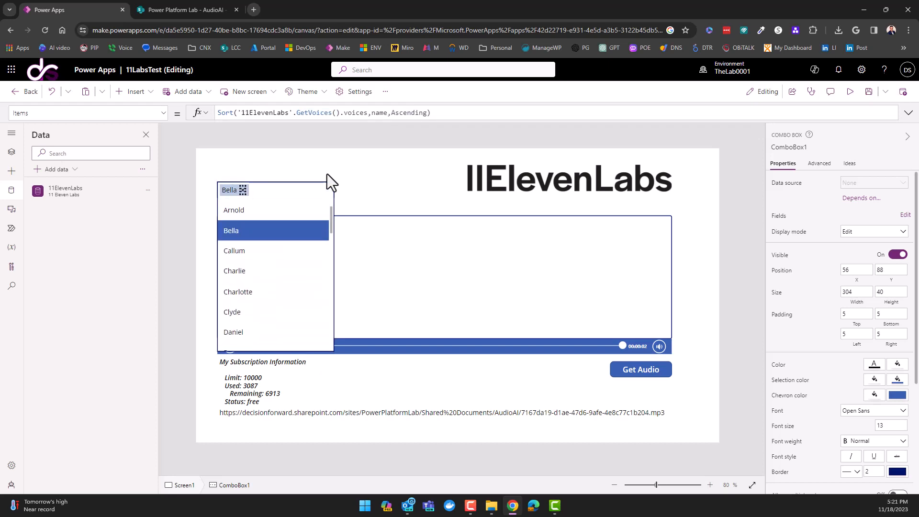
{"action": "left_click", "coordinate": [372, 183]}
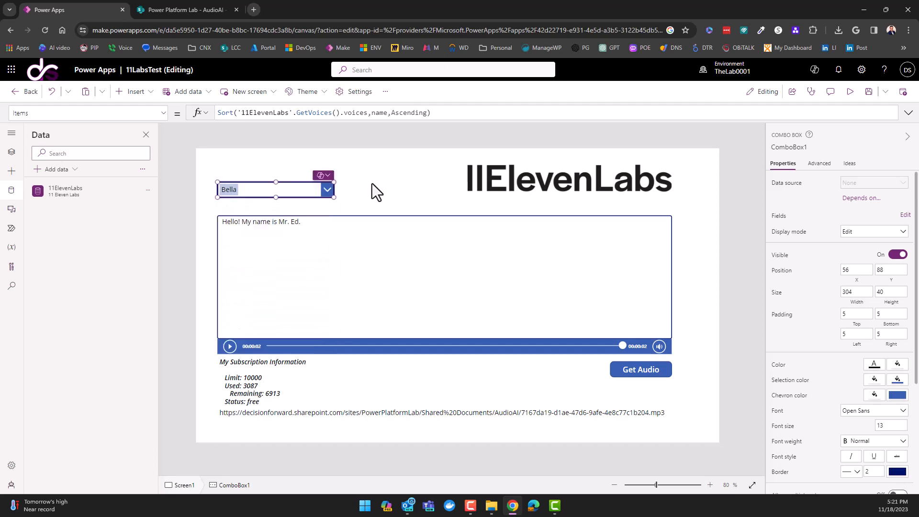
- Examine the voice combo box's multiple selection and searching settings
{"action": "left_click", "coordinate": [278, 192]}
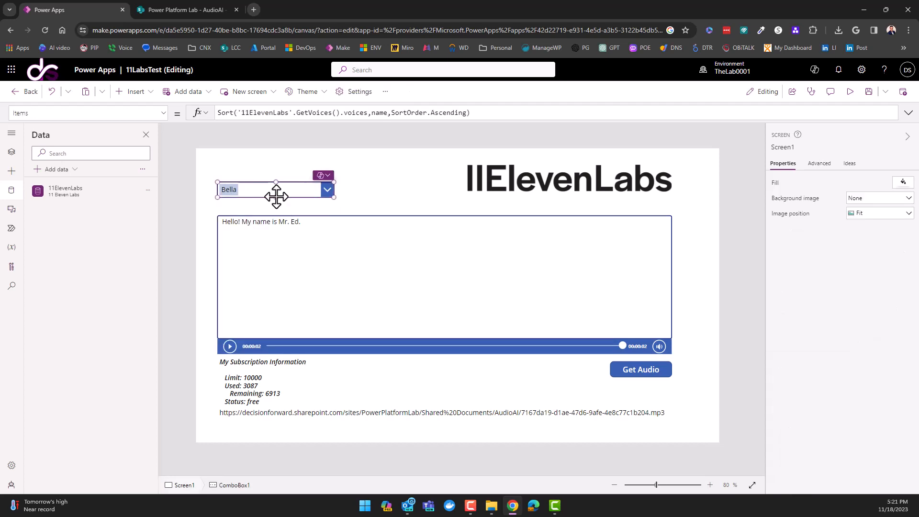
{"action": "scroll", "coordinate": [791, 413], "scroll_direction": "down", "scroll_amount": 1}
{"action": "scroll", "coordinate": [790, 407], "scroll_direction": "down", "scroll_amount": 3}
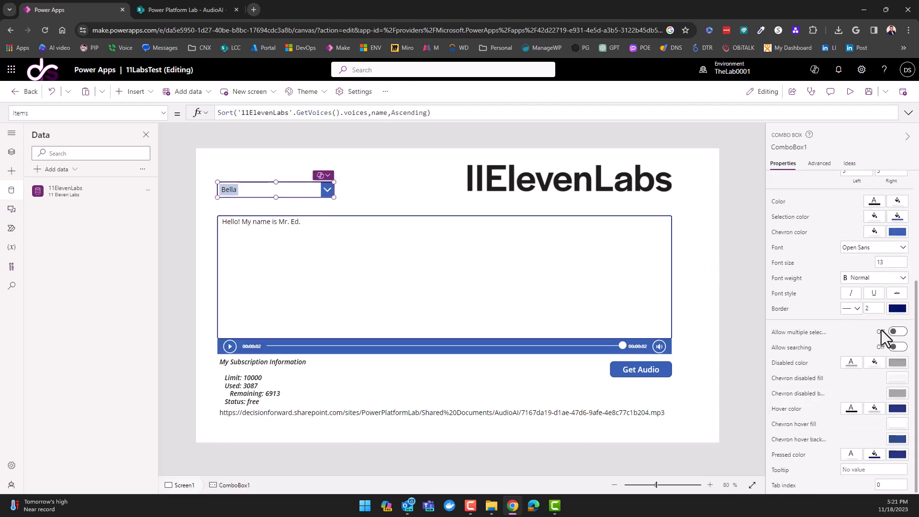
- Turn on searching for the voice combo box and browse its list of voices on the canvas
{"action": "left_click", "coordinate": [900, 348]}
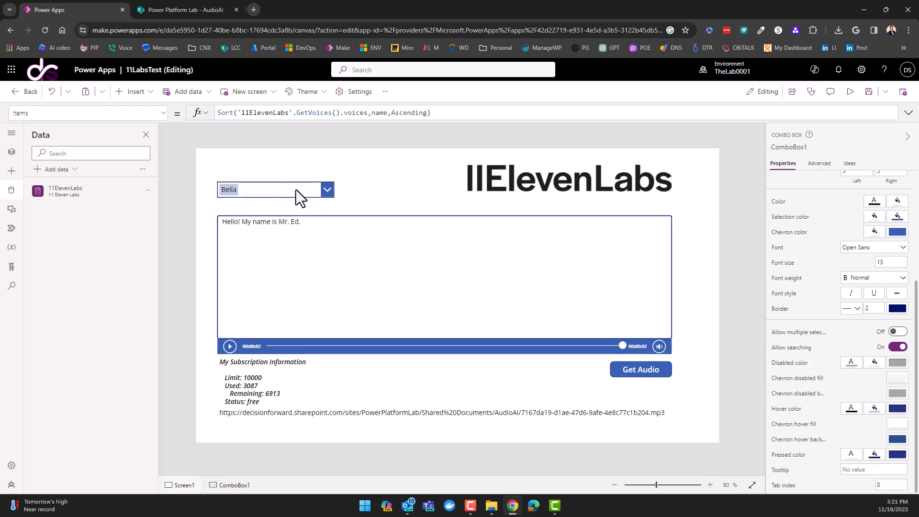
{"action": "left_click", "coordinate": [328, 190]}
{"action": "scroll", "coordinate": [314, 263], "scroll_direction": "down", "scroll_amount": 15}
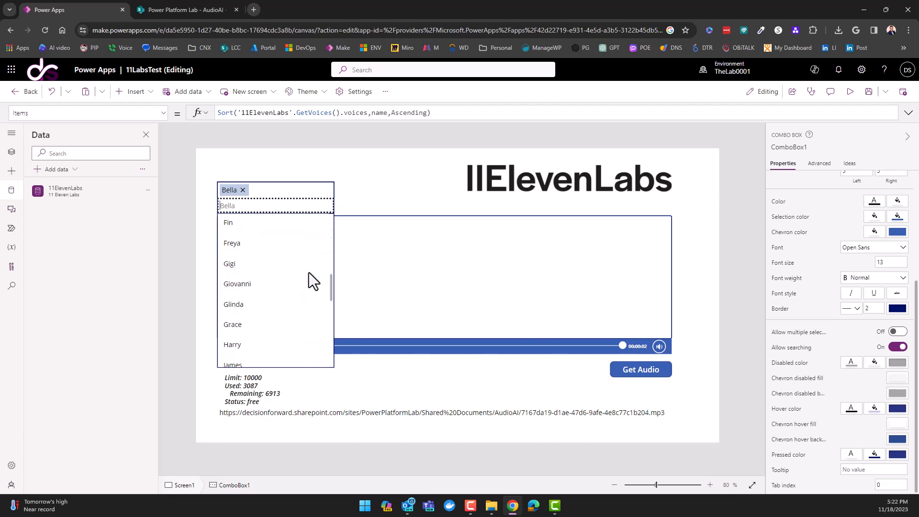
{"action": "scroll", "coordinate": [303, 290], "scroll_direction": "up", "scroll_amount": 15}
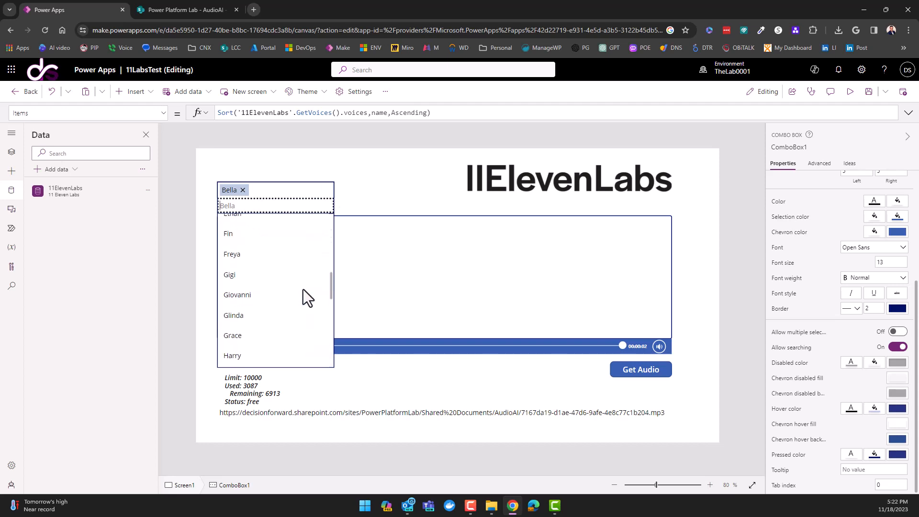
{"action": "scroll", "coordinate": [303, 289], "scroll_direction": "down", "scroll_amount": 12}
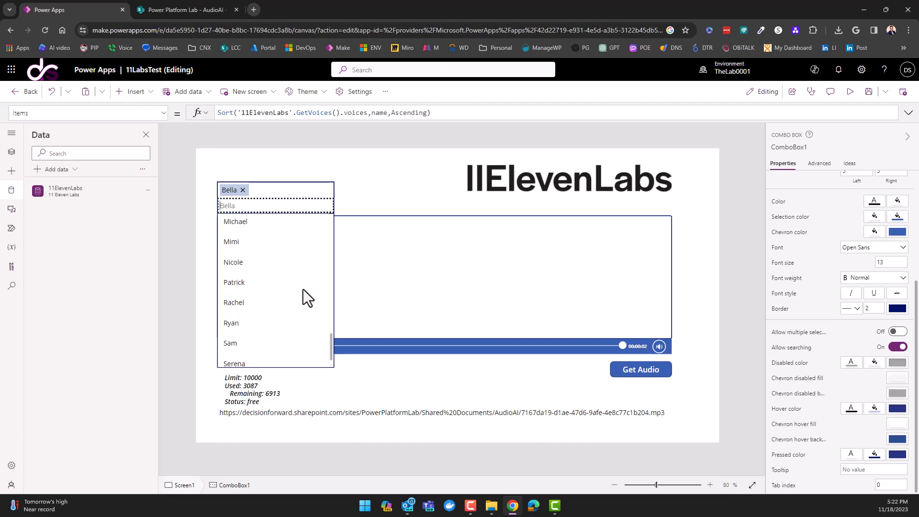
{"action": "left_click", "coordinate": [353, 201]}
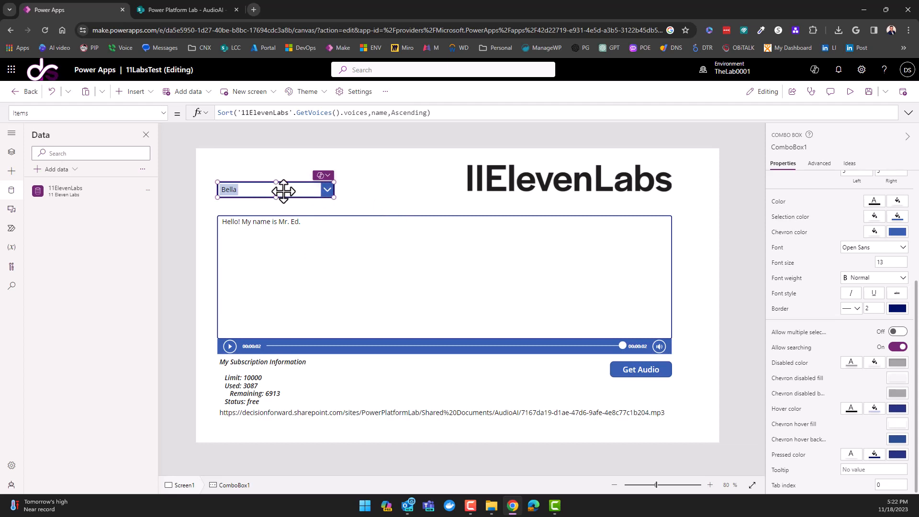
- Show the app's tree view and inspect the text input and the vFileSharePoint variable in the Get Audio button's OnSelect formula
{"action": "left_click", "coordinate": [12, 152]}
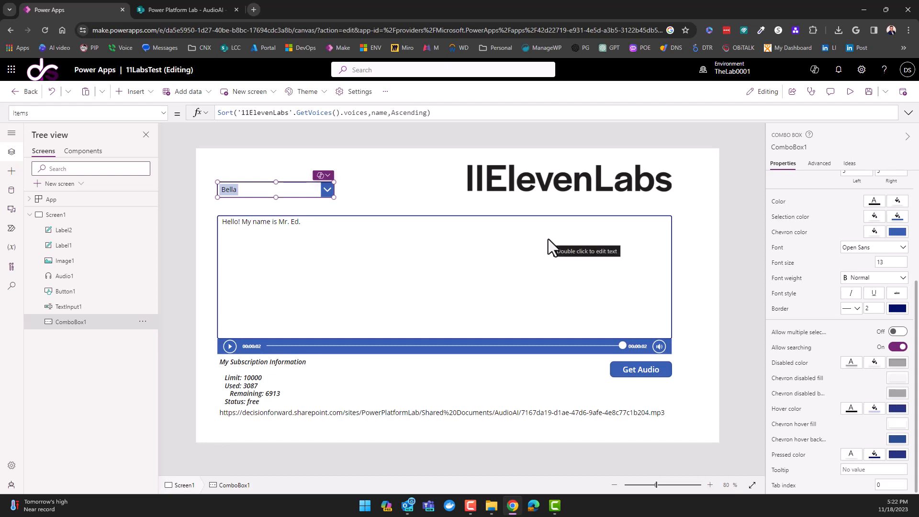
{"action": "left_click", "coordinate": [406, 293]}
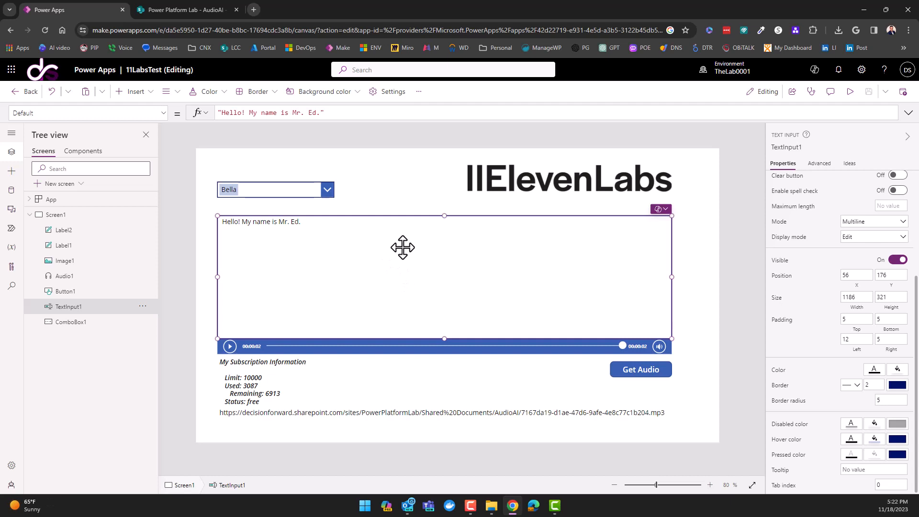
{"action": "left_click", "coordinate": [631, 372]}
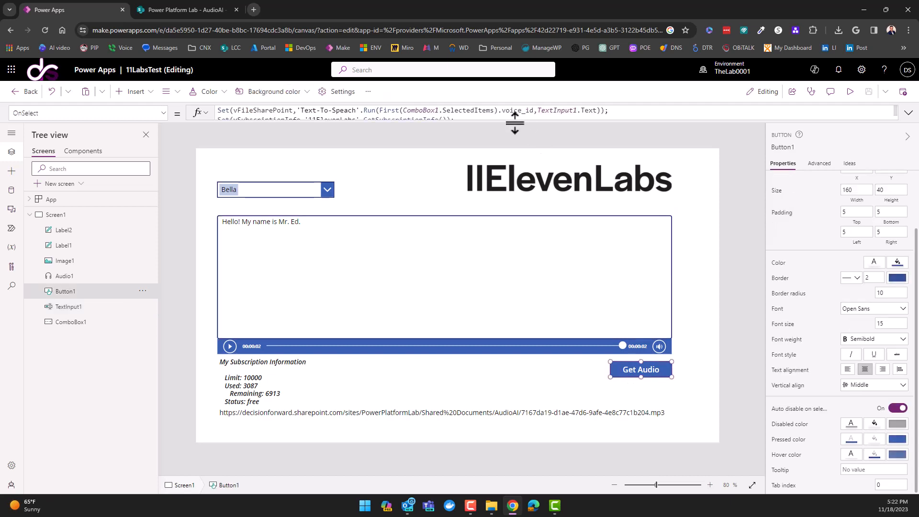
{"action": "left_click_drag", "start_coordinate": [512, 119], "coordinate": [456, 172]}
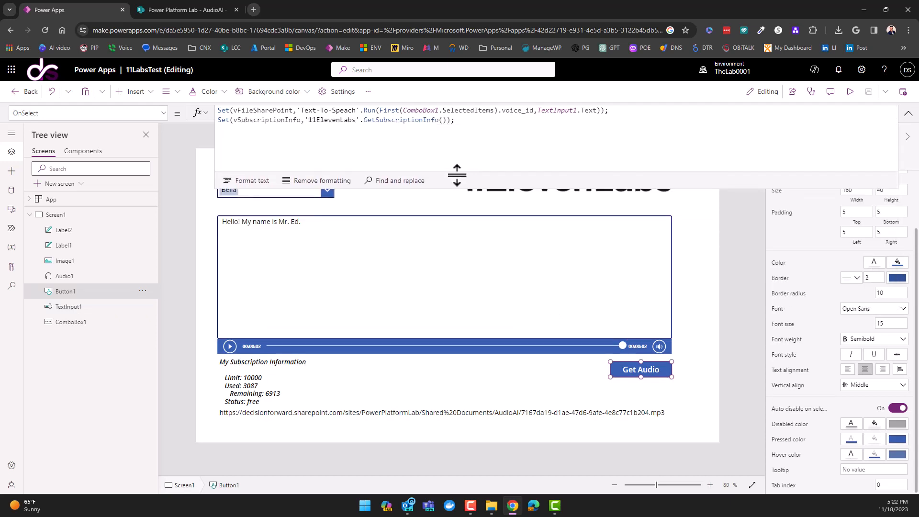
{"action": "double_click", "coordinate": [243, 111]}
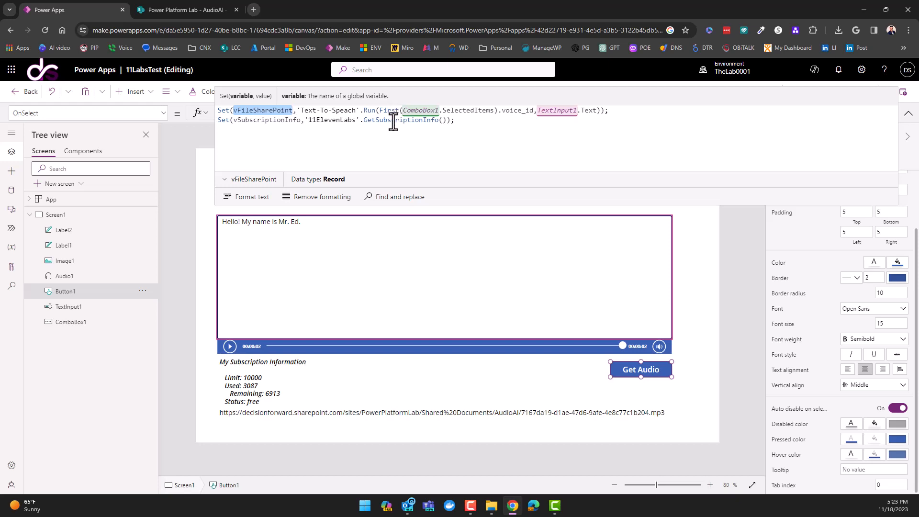
- Open make.powerautomate.com in a new browser tab, open the Text-To-Speach flow for editing, and dismiss the AI-powered editing notice
{"action": "left_click", "coordinate": [249, 10]}
{"action": "type", "text": "make.powerautomate.com"}
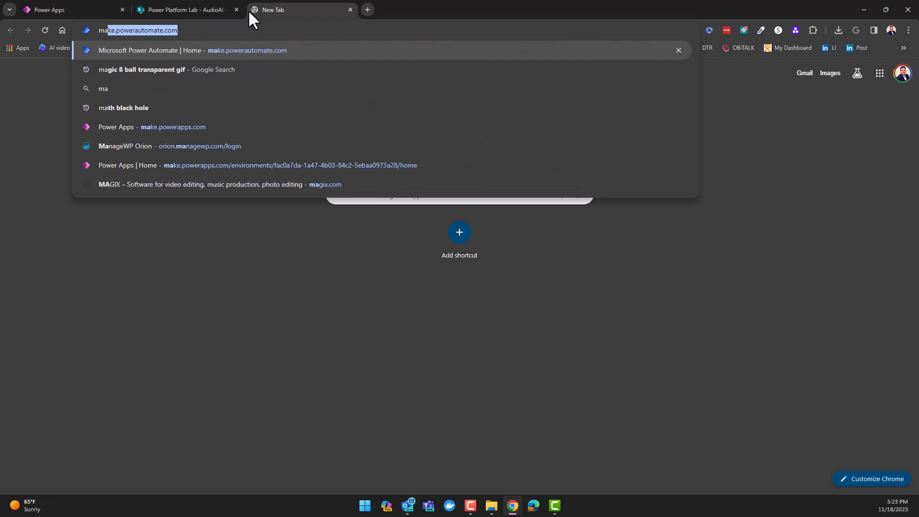
{"action": "key", "text": "Return"}
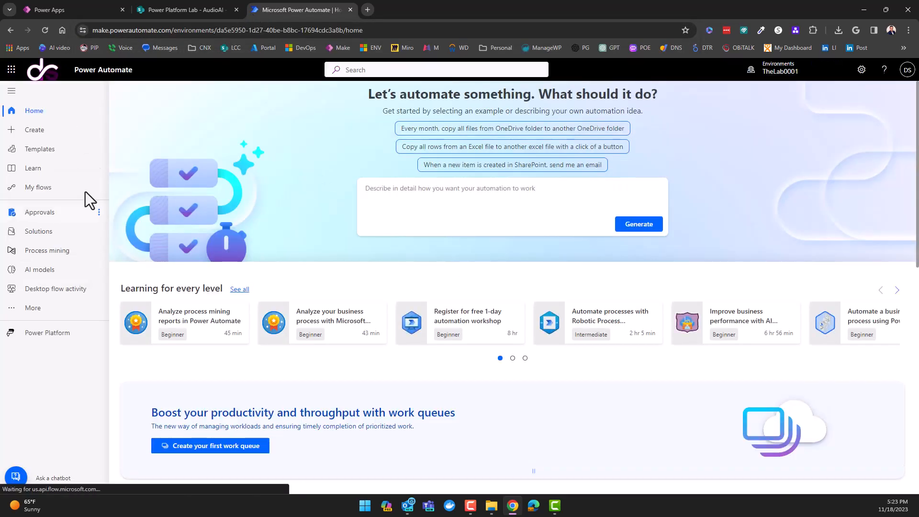
{"action": "left_click", "coordinate": [53, 191]}
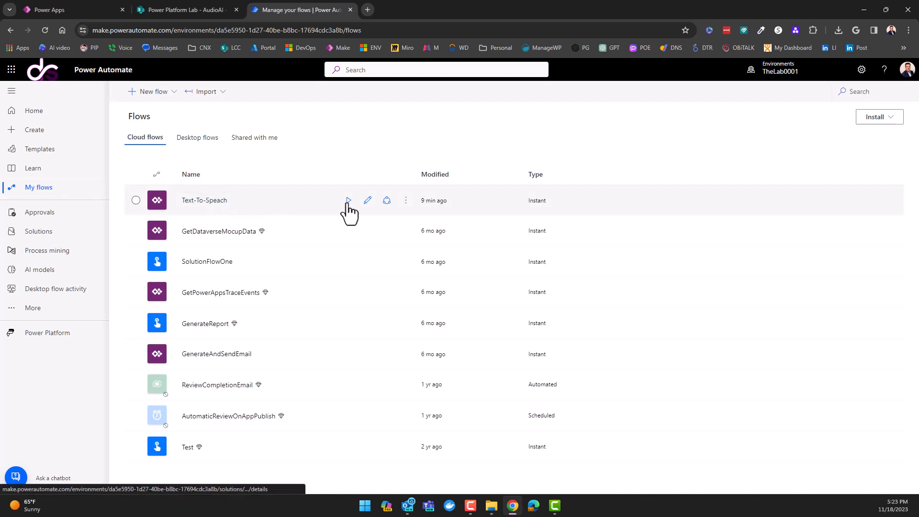
{"action": "left_click", "coordinate": [374, 201]}
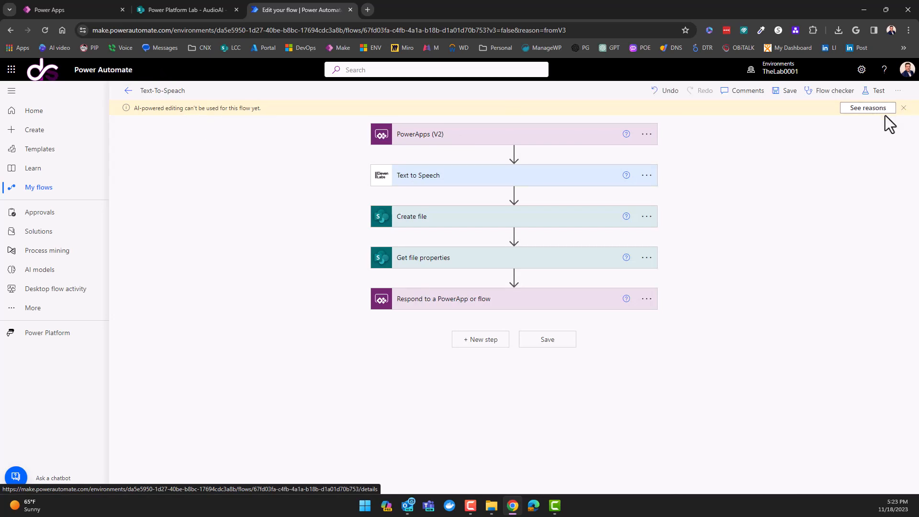
{"action": "left_click", "coordinate": [904, 108]}
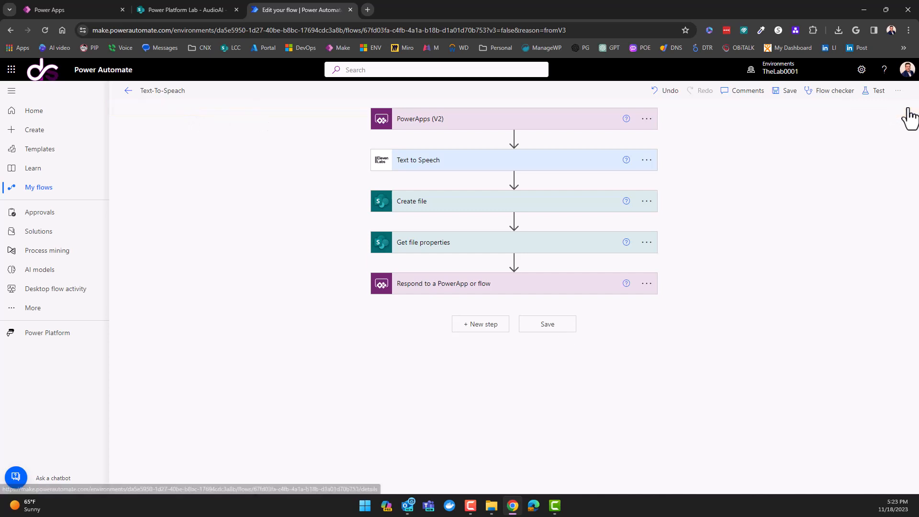
- Examine the voiceID and toVoiceText inputs of the PowerApps (V2) trigger and the available input types
{"action": "left_click", "coordinate": [417, 125]}
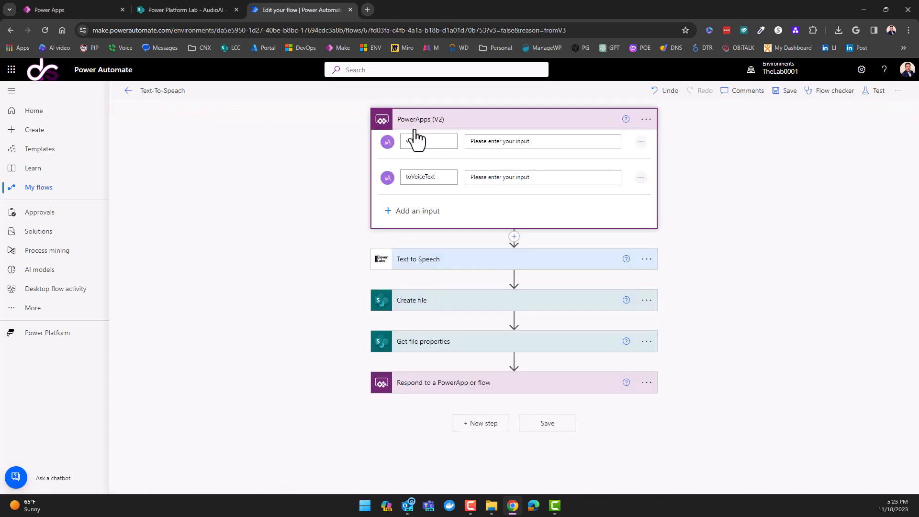
{"action": "left_click", "coordinate": [434, 143]}
{"action": "left_click", "coordinate": [755, 194]}
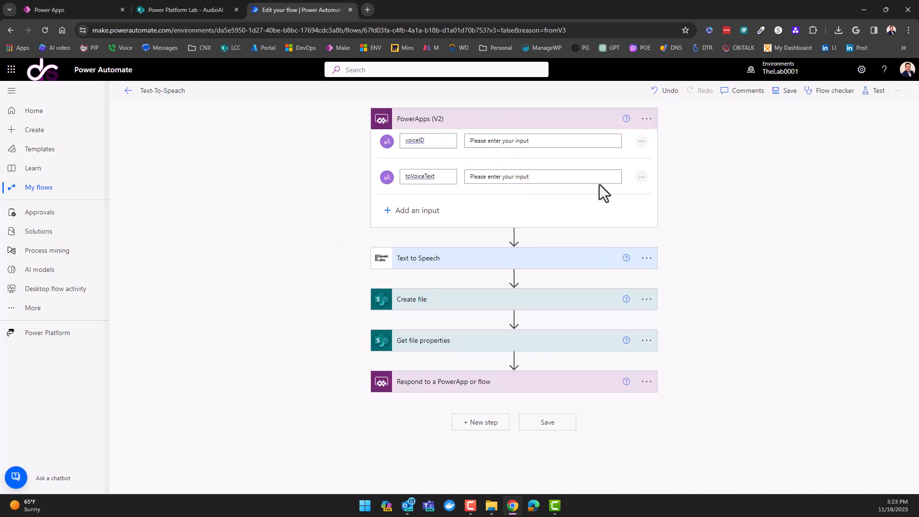
{"action": "left_click", "coordinate": [411, 212]}
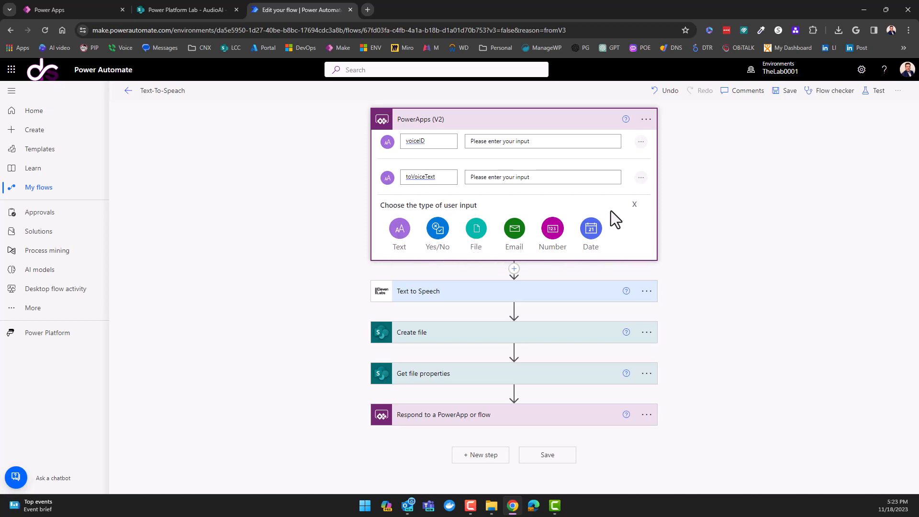
{"action": "left_click", "coordinate": [644, 206]}
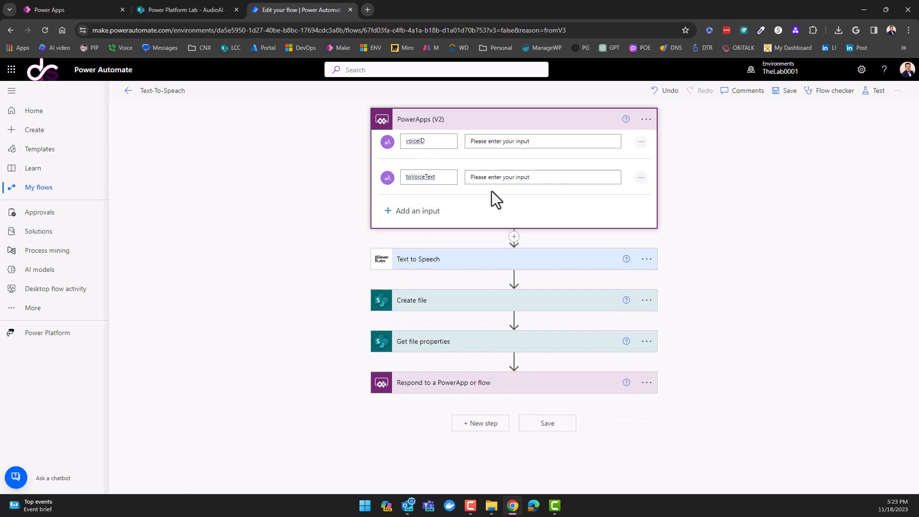
{"action": "left_click", "coordinate": [412, 140]}
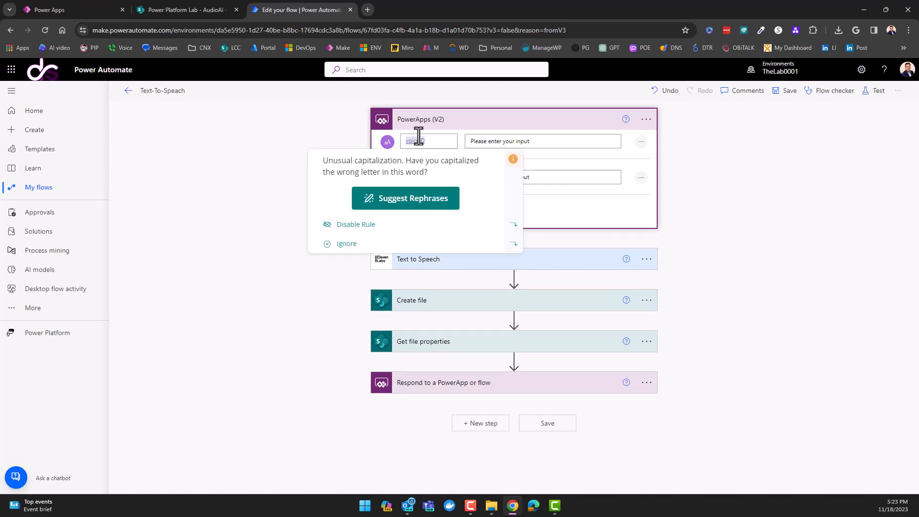
{"action": "left_click", "coordinate": [688, 180]}
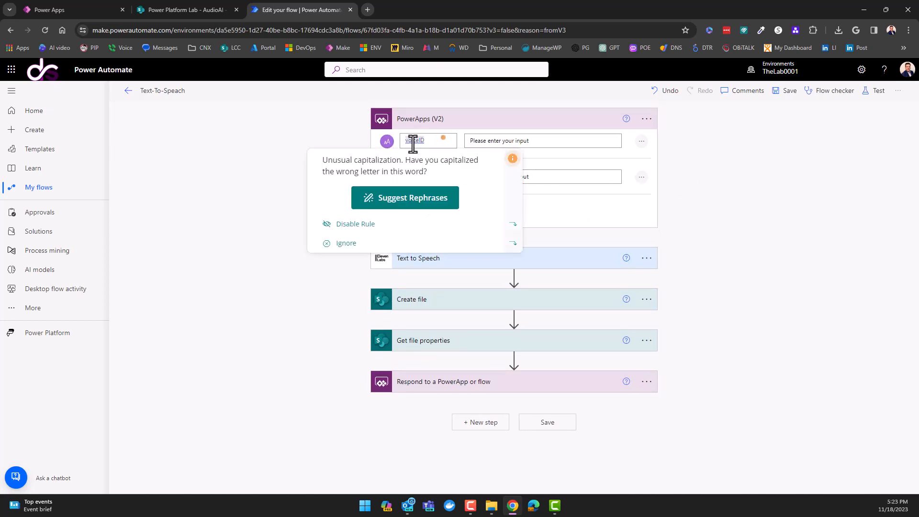
- Return to the 11LabsTest app in Power Apps and show the Get Audio button's full OnSelect formula
{"action": "left_click", "coordinate": [74, 10]}
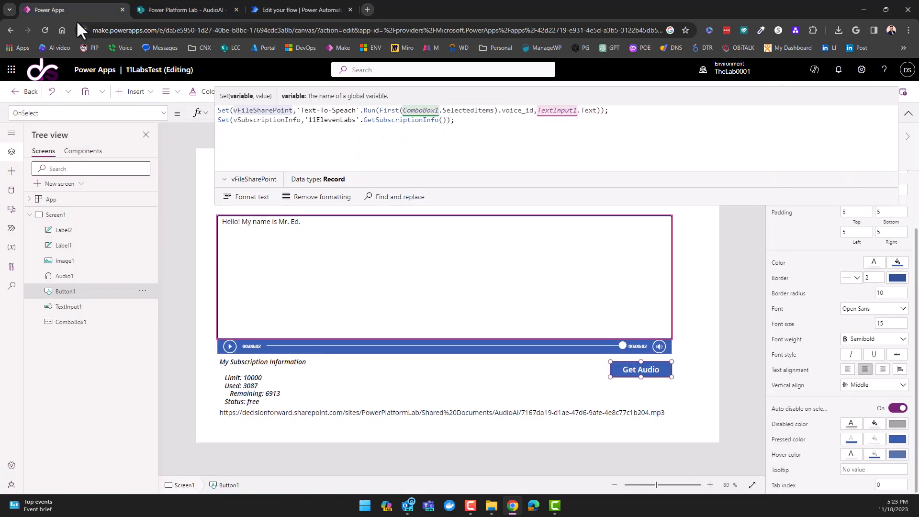
{"action": "left_click", "coordinate": [734, 291]}
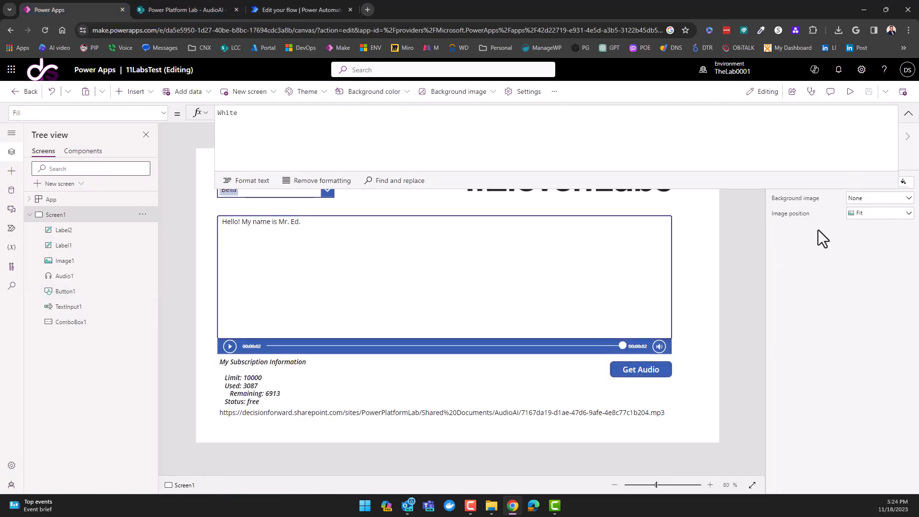
{"action": "left_click", "coordinate": [909, 113]}
{"action": "left_click", "coordinate": [311, 185]}
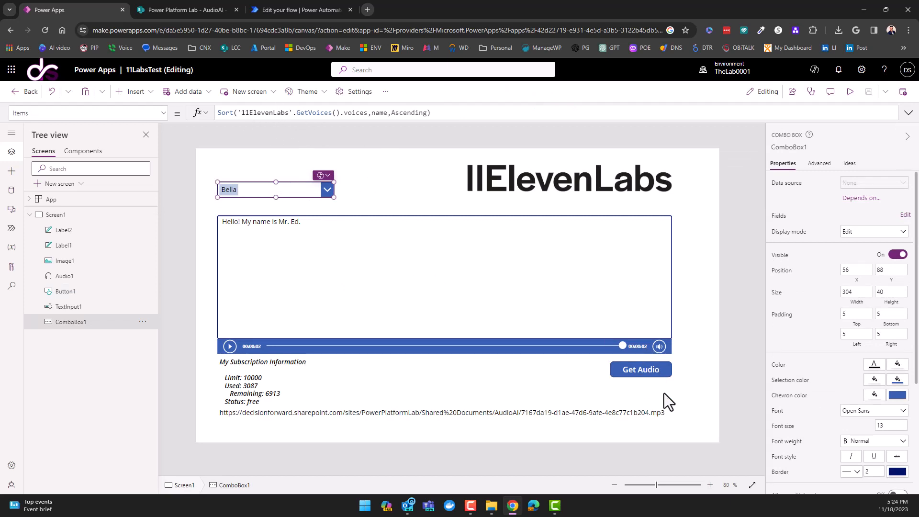
{"action": "left_click", "coordinate": [640, 375]}
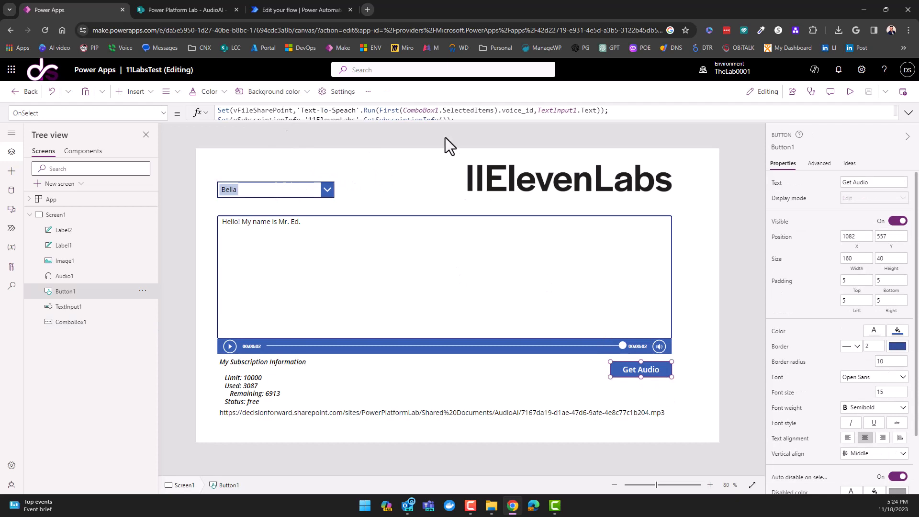
{"action": "left_click_drag", "start_coordinate": [436, 121], "coordinate": [437, 164]}
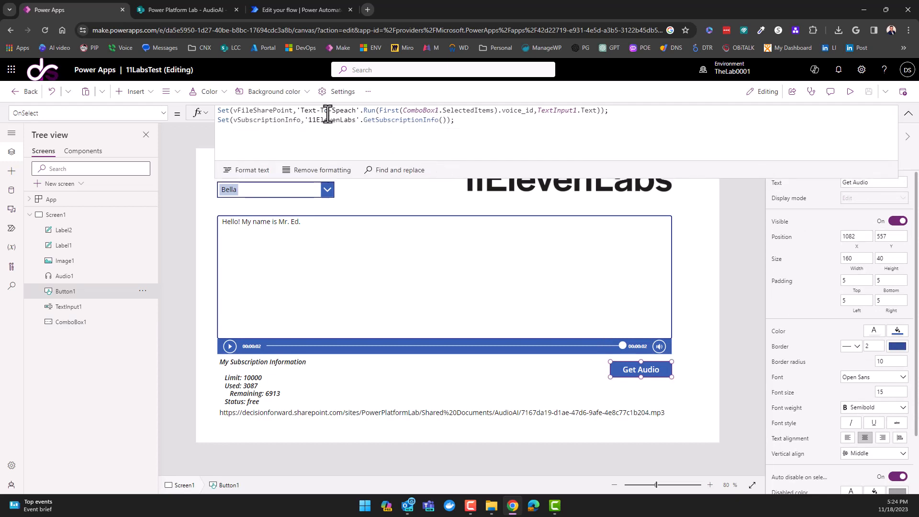
- Inspect the arguments passed to 'Text-To-Speach'.Run: the first selected combo box item's voice_id and the TextInput1 text
{"action": "double_click", "coordinate": [390, 111]}
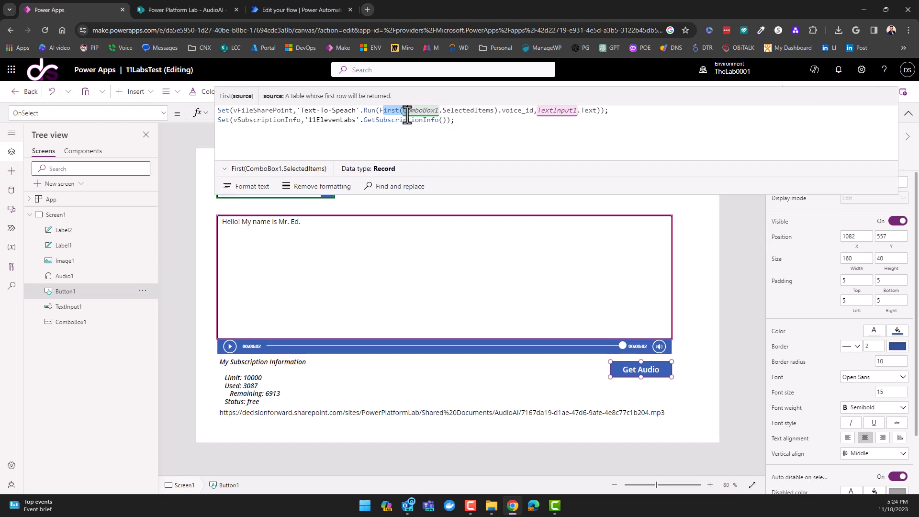
{"action": "left_click", "coordinate": [427, 112]}
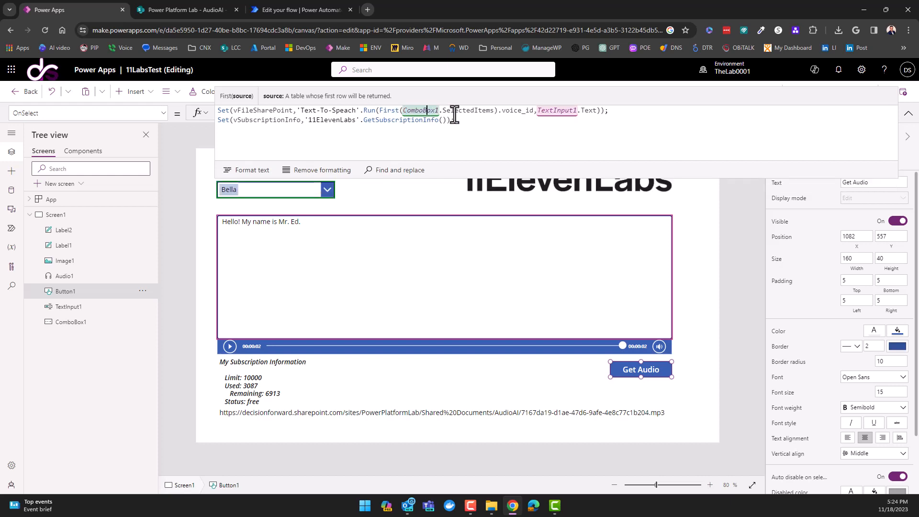
{"action": "double_click", "coordinate": [455, 112]}
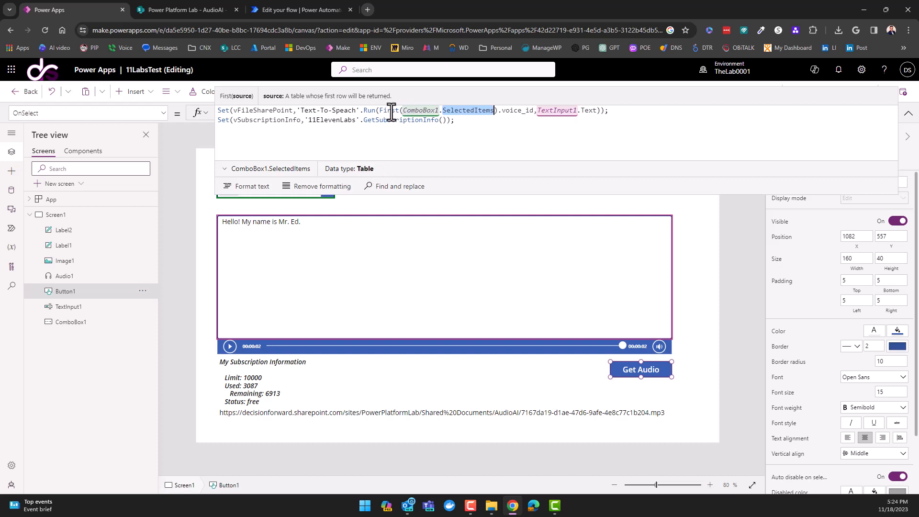
{"action": "double_click", "coordinate": [509, 111]}
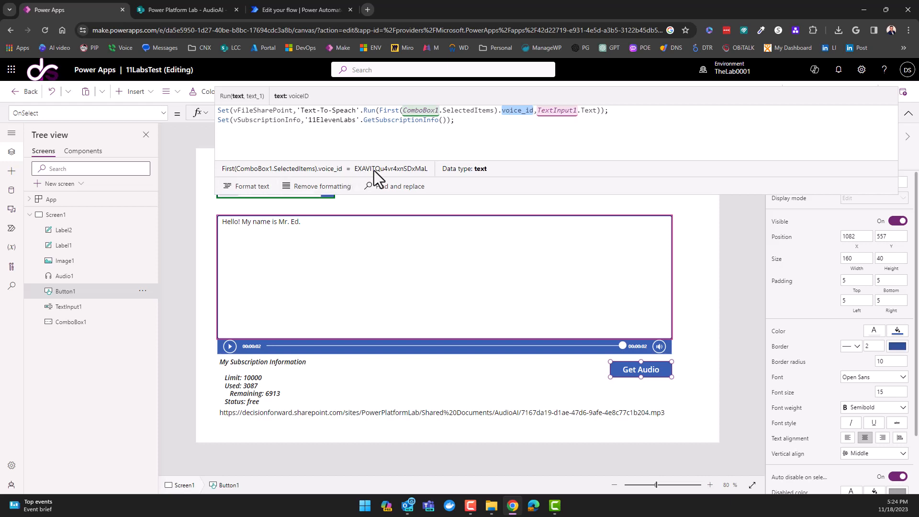
{"action": "left_click", "coordinate": [403, 169]}
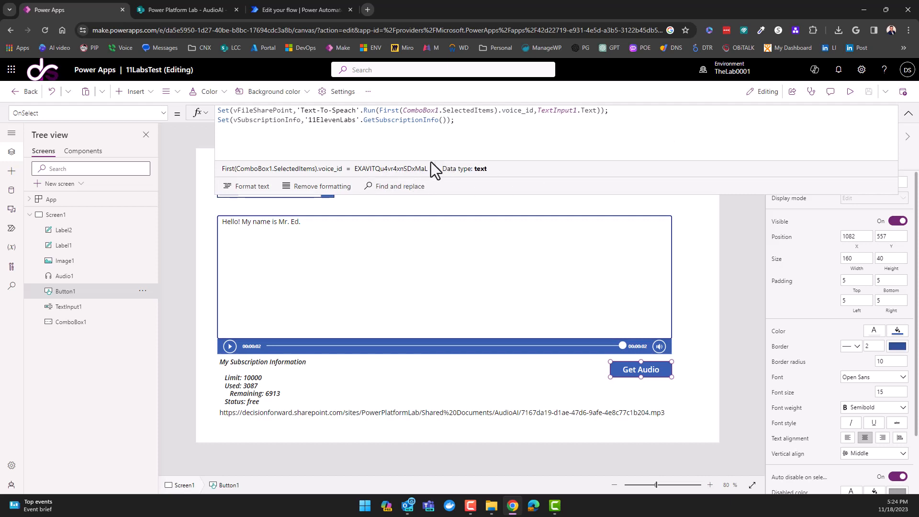
{"action": "left_click", "coordinate": [550, 111]}
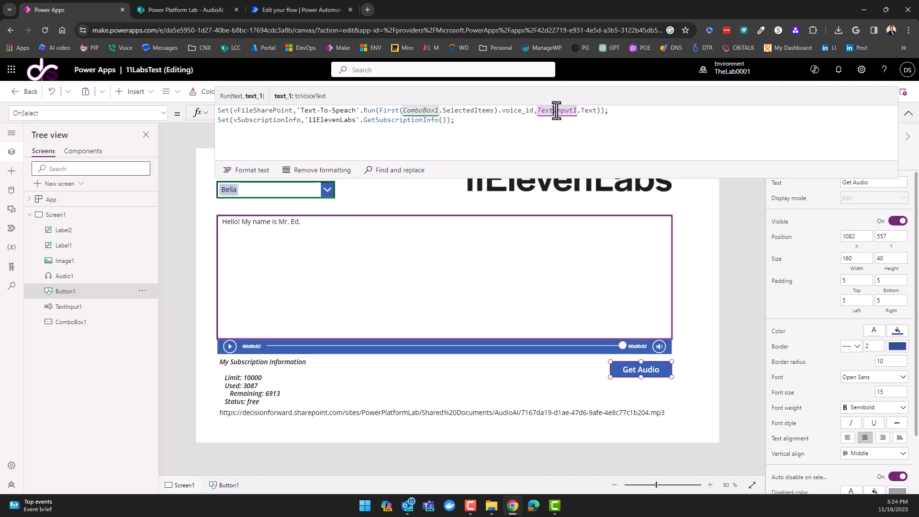
{"action": "left_click", "coordinate": [588, 110]}
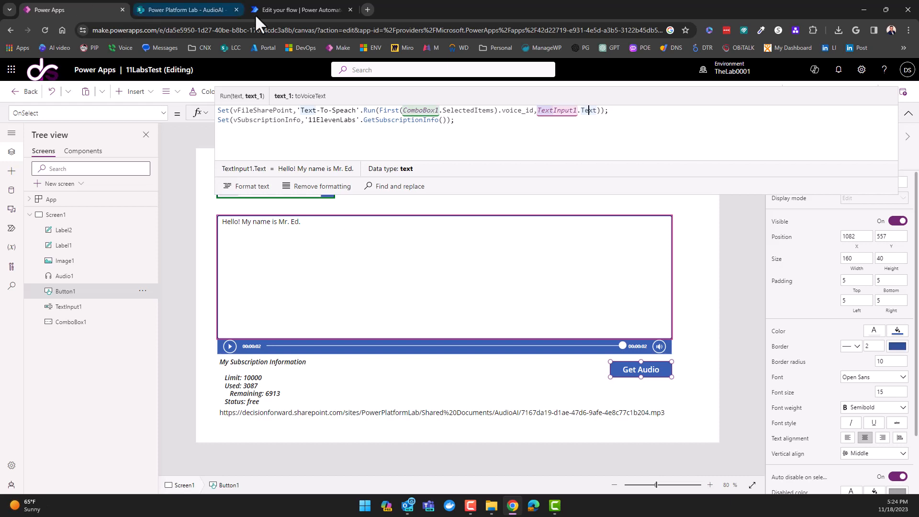
- Switch back to the flow in Power Automate and examine the Text to Speech action's parameters, including its voice-id value
{"action": "left_click", "coordinate": [307, 10]}
{"action": "left_click", "coordinate": [511, 128]}
{"action": "left_click", "coordinate": [455, 163]}
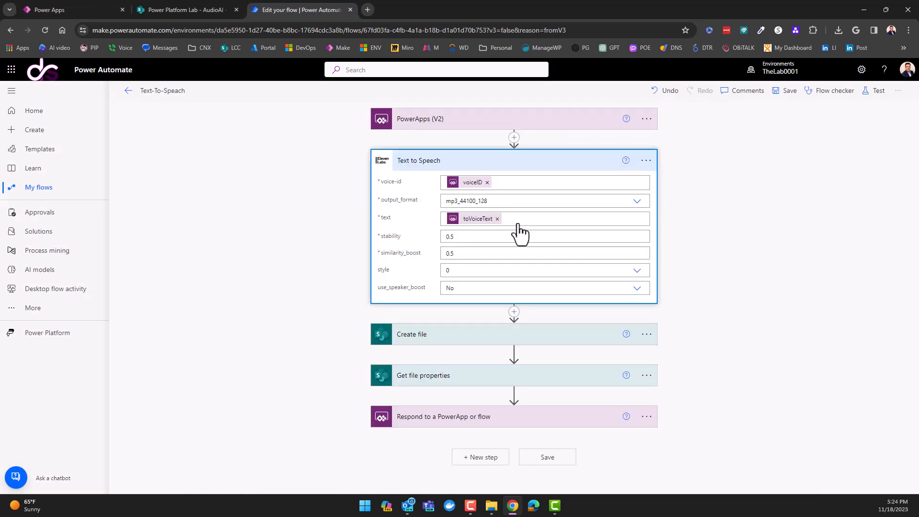
{"action": "left_click", "coordinate": [473, 182]}
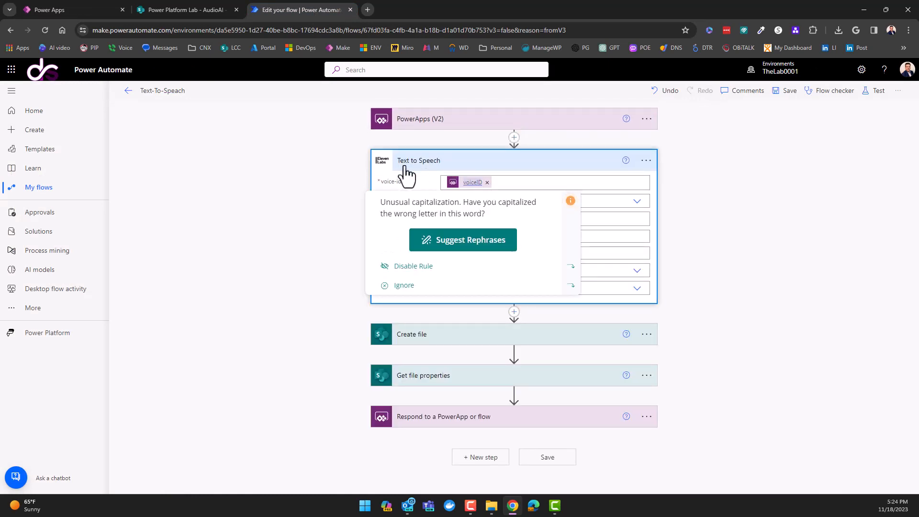
- Search the web for 11elevenlabs in a new browser tab and open the ElevenLabs website
{"action": "left_click", "coordinate": [758, 217]}
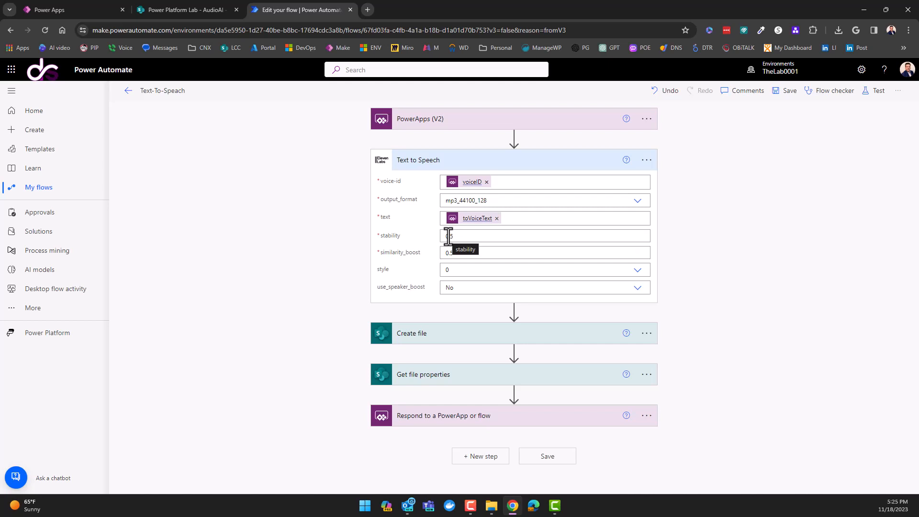
{"action": "left_click", "coordinate": [370, 4]}
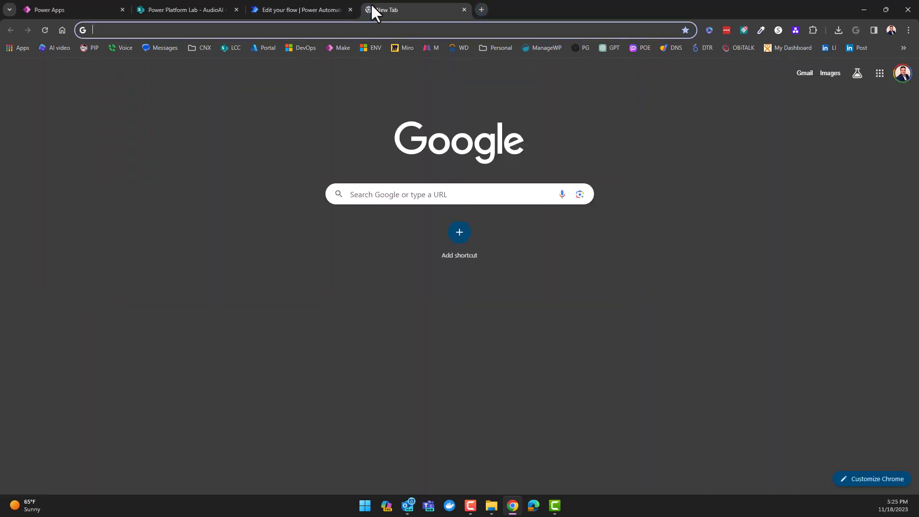
{"action": "type", "text": "1"}
{"action": "key", "text": "BackSpace"}
{"action": "key", "text": "BackSpace"}
{"action": "type", "text": "11"}
{"action": "key", "text": "Return"}
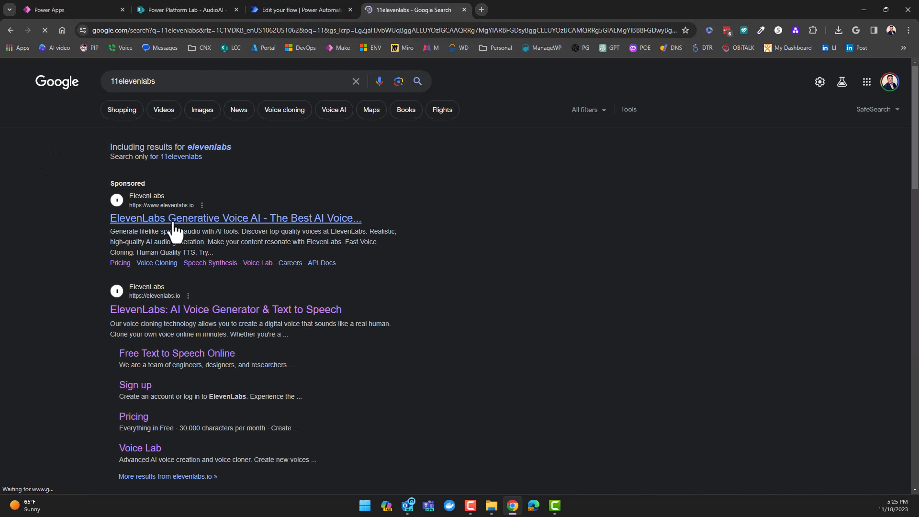
{"action": "left_click", "coordinate": [172, 219]}
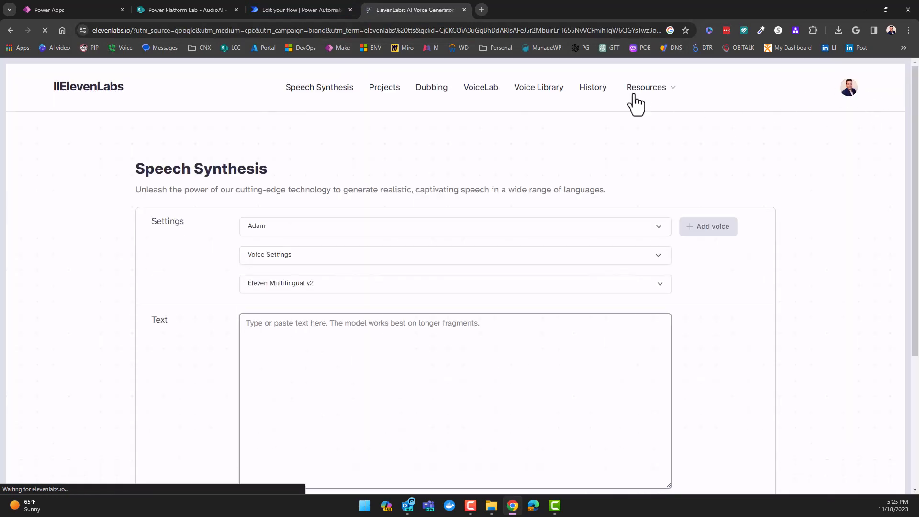
- Open the ElevenLabs API reference and examine the Text to Speech endpoint's path, query and body parameters
{"action": "left_click", "coordinate": [643, 89]}
{"action": "left_click", "coordinate": [621, 178]}
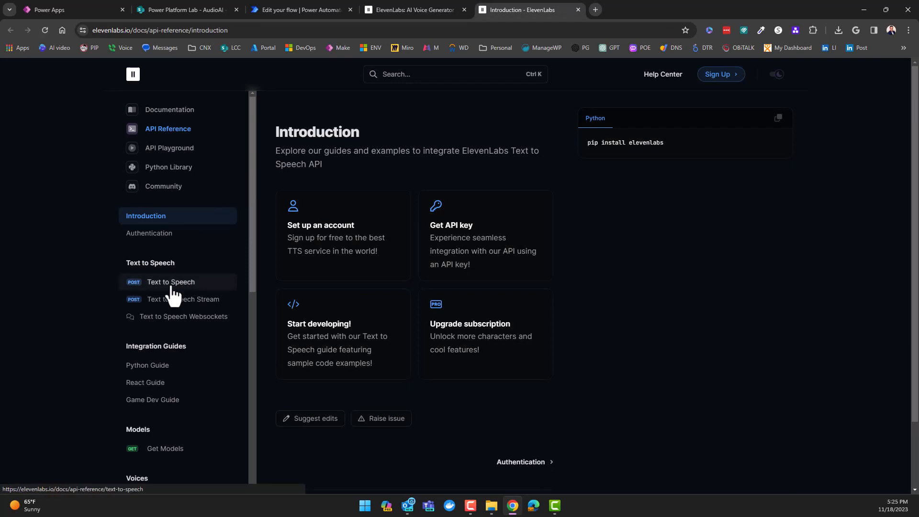
{"action": "left_click", "coordinate": [168, 285]}
{"action": "scroll", "coordinate": [541, 225], "scroll_direction": "down", "scroll_amount": 10}
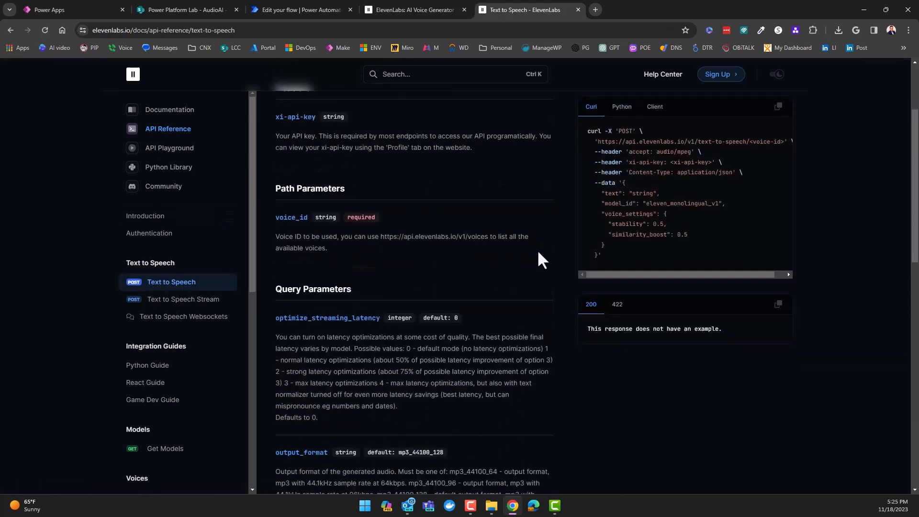
{"action": "scroll", "coordinate": [551, 300], "scroll_direction": "down", "scroll_amount": 8}
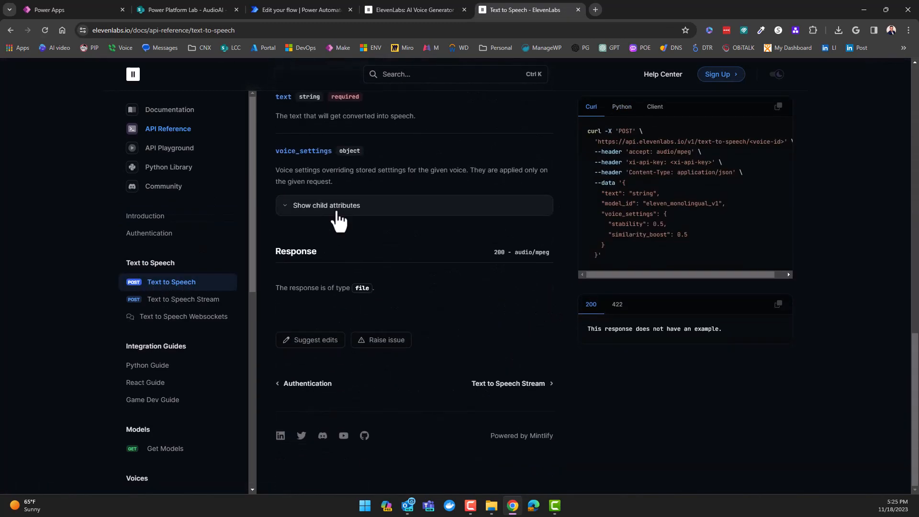
{"action": "scroll", "coordinate": [172, 287], "scroll_direction": "up", "scroll_amount": 7}
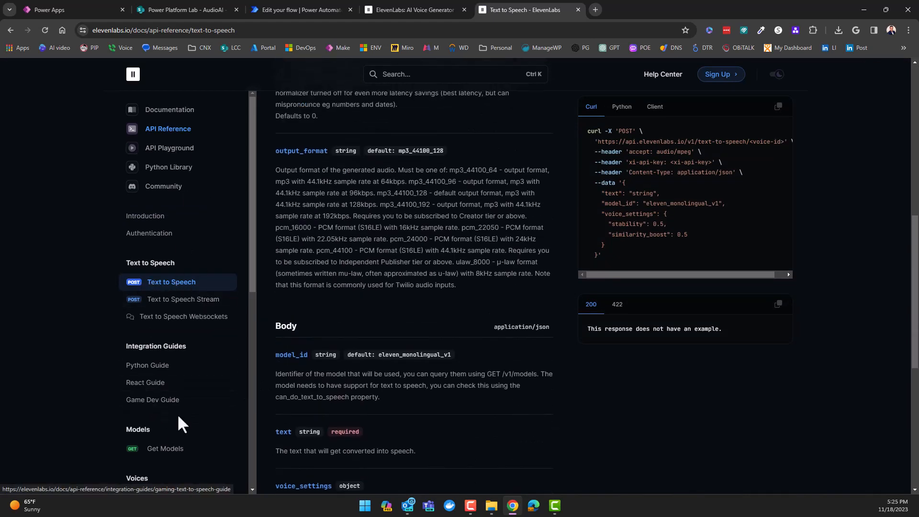
- View the Get Voices endpoint, return to Text to Speech, and look through the remaining endpoints listed in the API reference
{"action": "scroll", "coordinate": [174, 404], "scroll_direction": "down", "scroll_amount": 6}
{"action": "scroll", "coordinate": [170, 189], "scroll_direction": "up", "scroll_amount": 2}
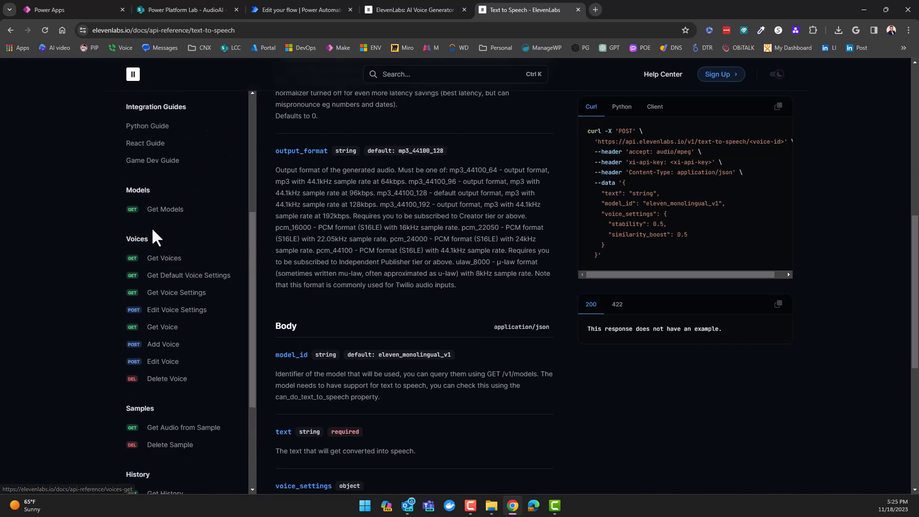
{"action": "left_click", "coordinate": [166, 259]}
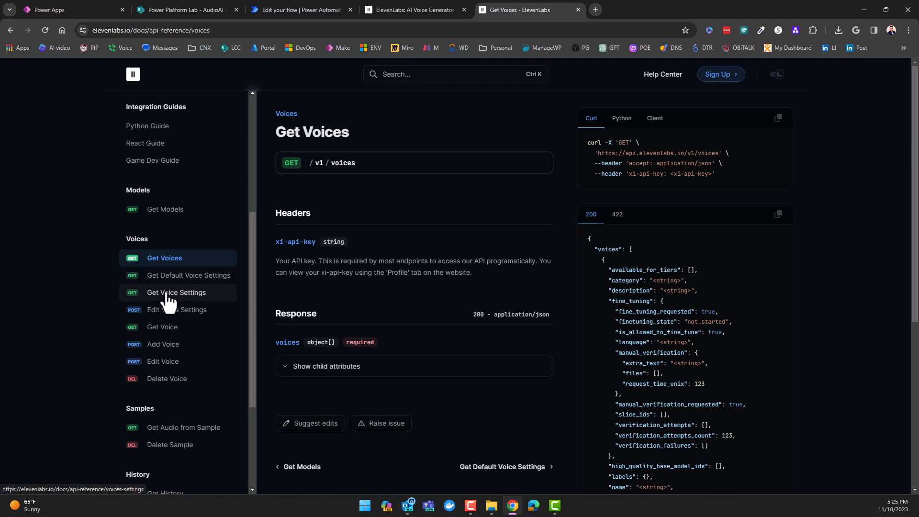
{"action": "scroll", "coordinate": [168, 300], "scroll_direction": "down", "scroll_amount": 1}
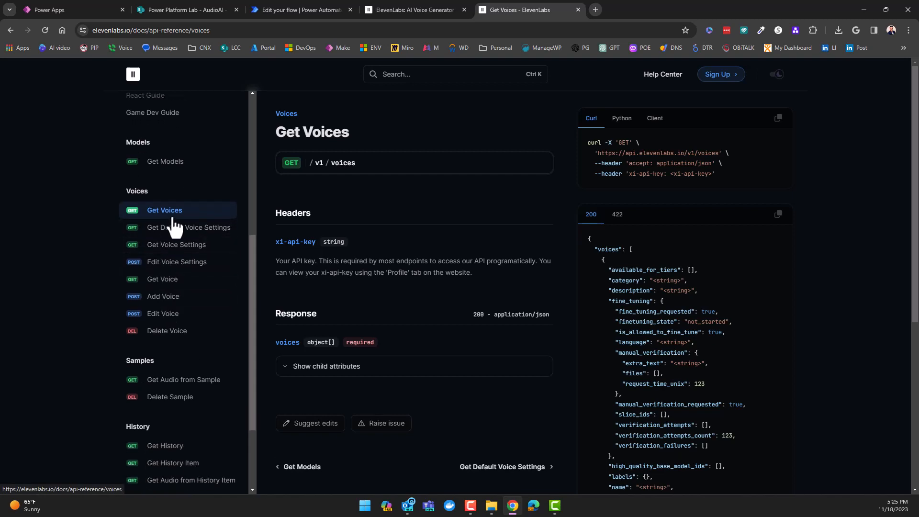
{"action": "scroll", "coordinate": [163, 220], "scroll_direction": "up", "scroll_amount": 4}
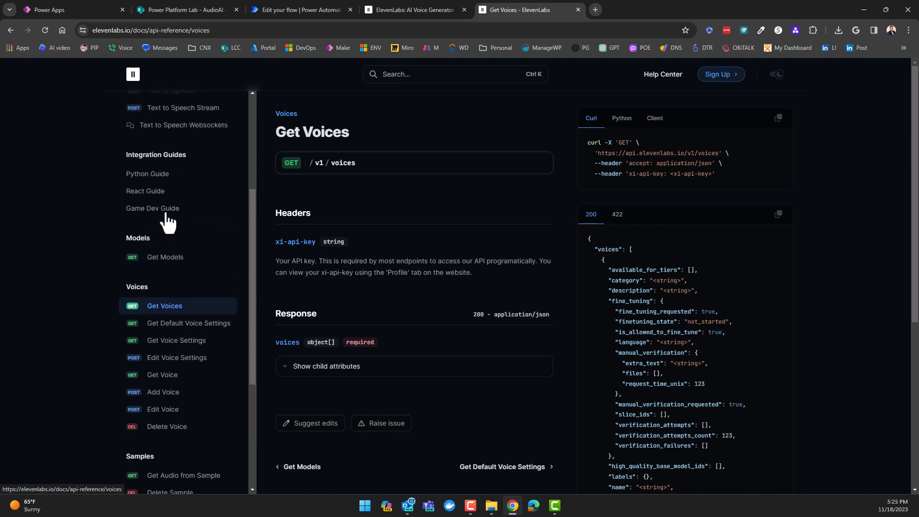
{"action": "left_click", "coordinate": [166, 189]}
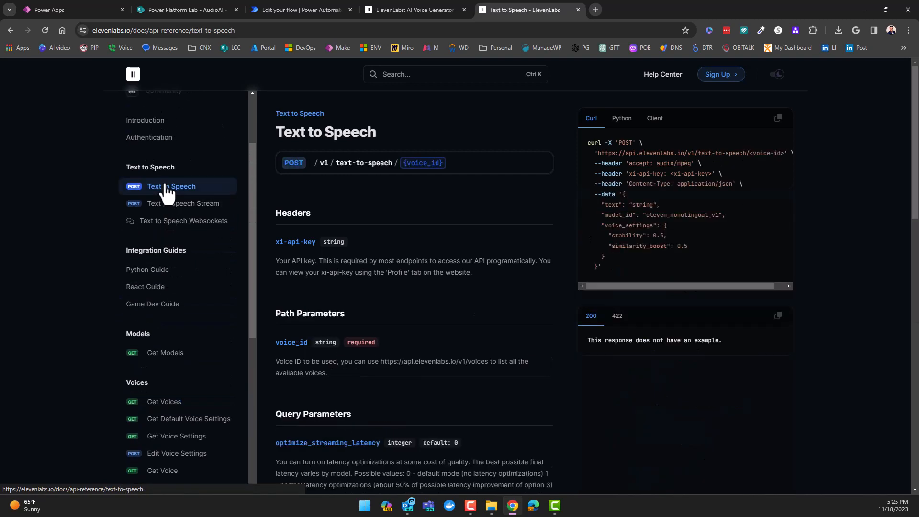
{"action": "scroll", "coordinate": [166, 191], "scroll_direction": "down", "scroll_amount": 6}
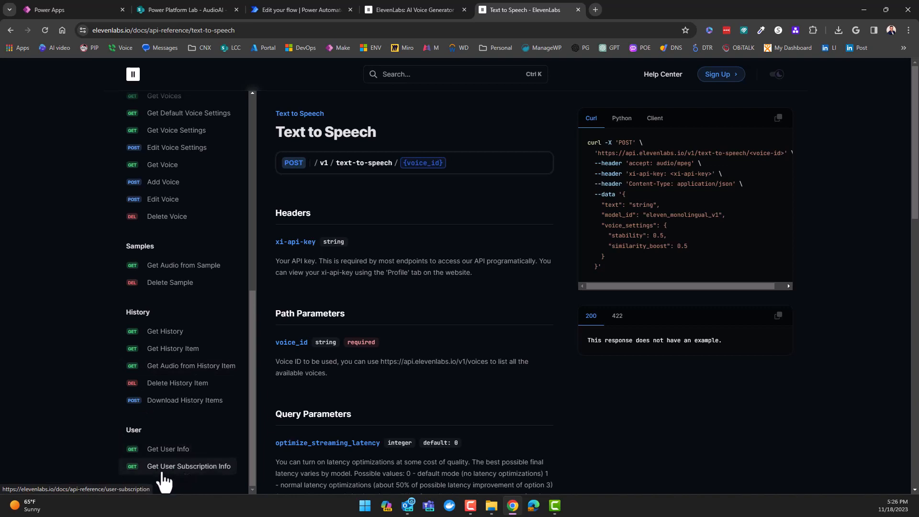
- Close both ElevenLabs pages and examine the site address, folder path, file name and content of the flow's Create file action
{"action": "left_click", "coordinate": [579, 9]}
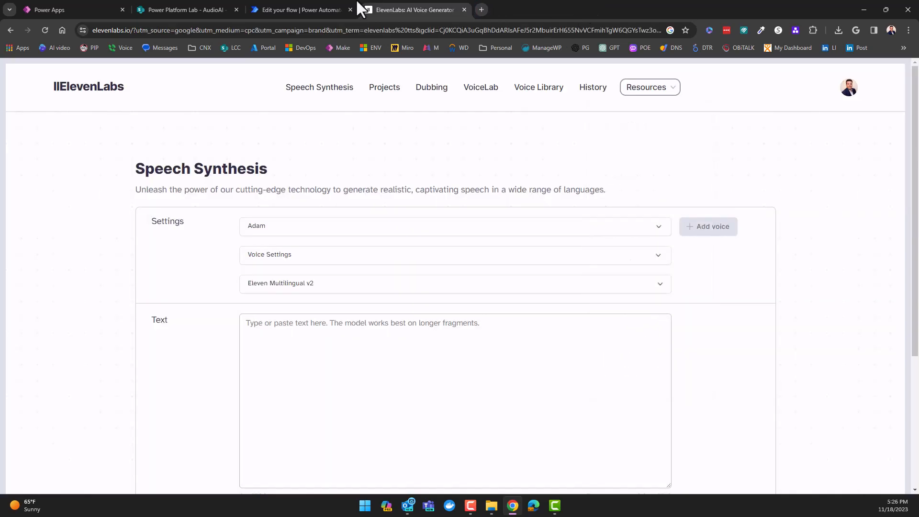
{"action": "left_click", "coordinate": [464, 10]}
{"action": "mouse_move", "coordinate": [487, 182]}
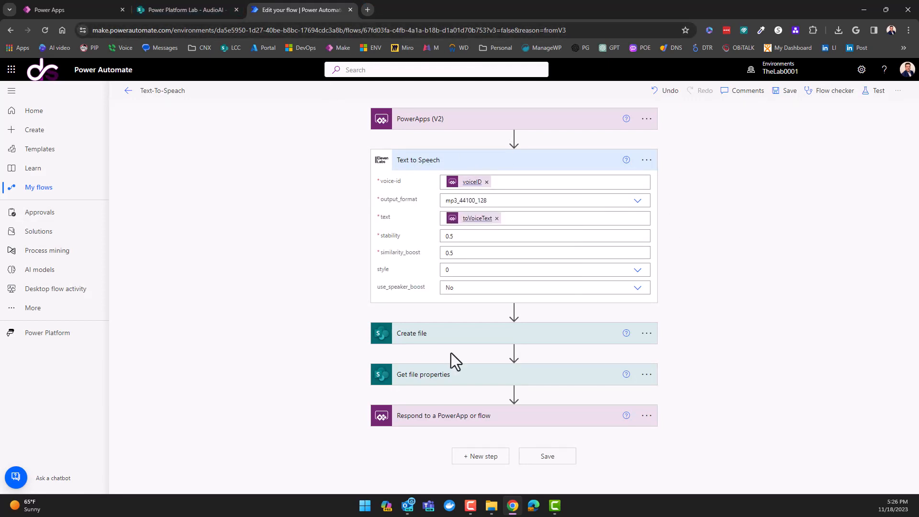
{"action": "left_click", "coordinate": [479, 341]}
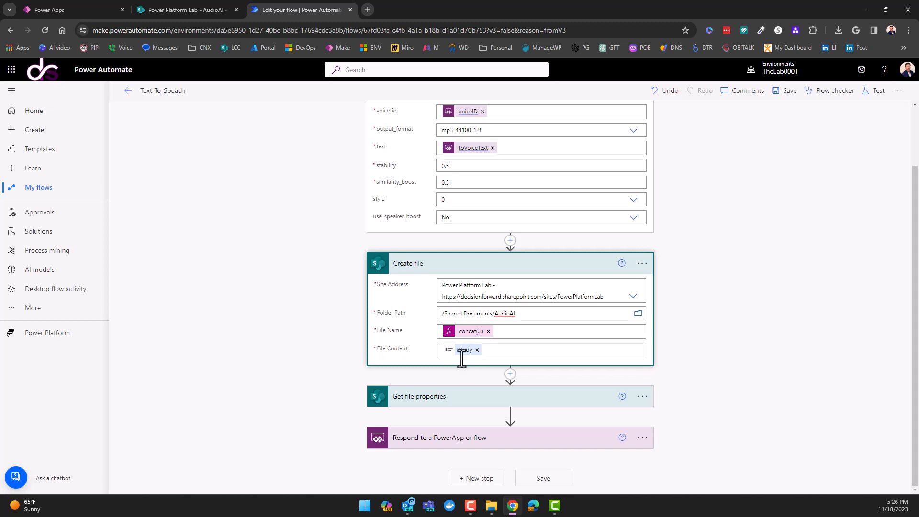
{"action": "scroll", "coordinate": [464, 364], "scroll_direction": "up", "scroll_amount": 1}
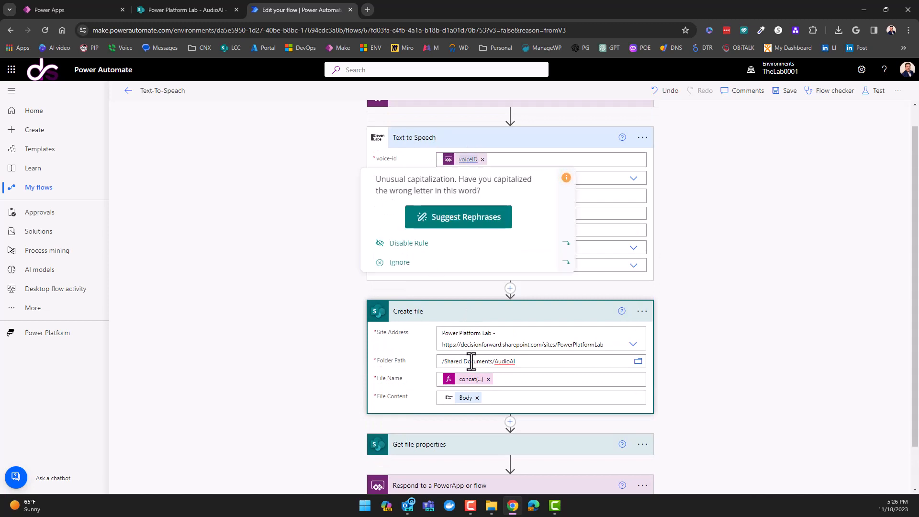
{"action": "scroll", "coordinate": [474, 410], "scroll_direction": "down", "scroll_amount": 1}
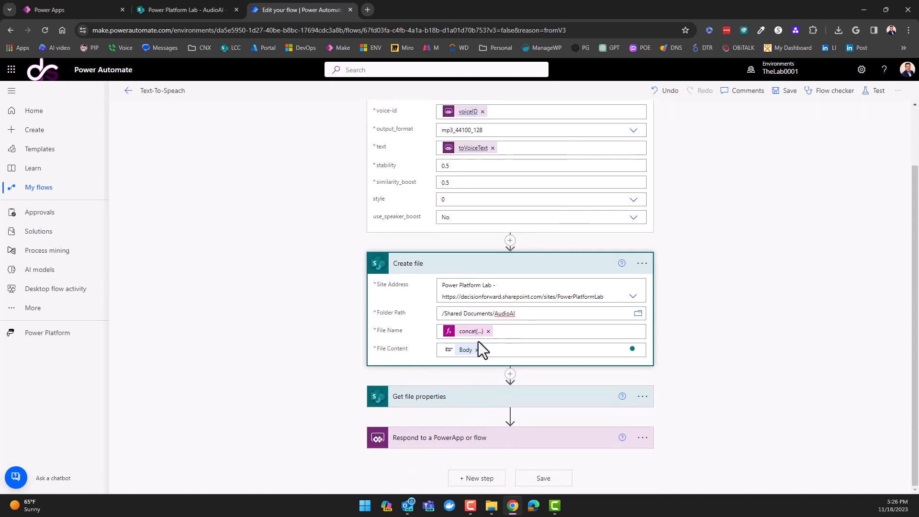
- Expand the Get file properties and Respond to a PowerApp or flow actions to examine the item Id and the fileLoc output
{"action": "left_click", "coordinate": [477, 397]}
{"action": "scroll", "coordinate": [475, 397], "scroll_direction": "down", "scroll_amount": 2}
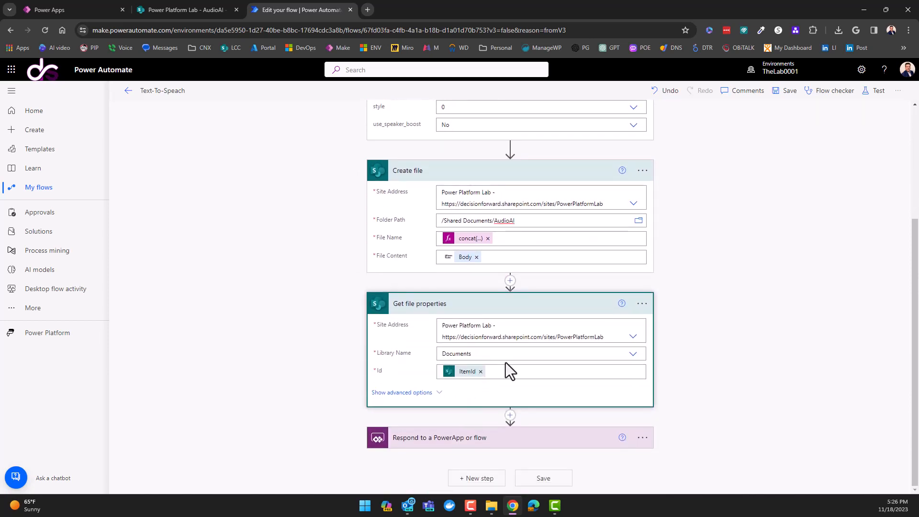
{"action": "left_click", "coordinate": [464, 440]}
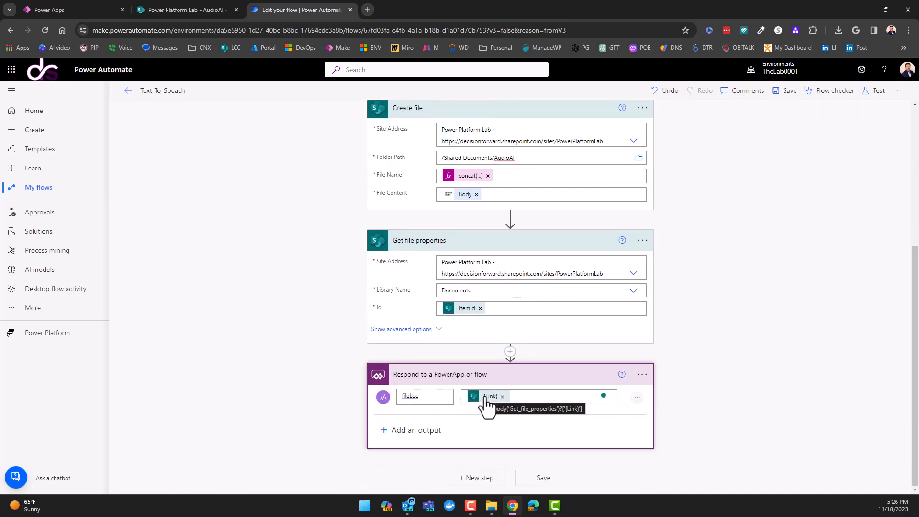
- Switch to the 11LabsTest app in Power Apps and inspect how the file link label and the audio player use vFileSharePoint.fileloc
{"action": "left_click", "coordinate": [62, 10]}
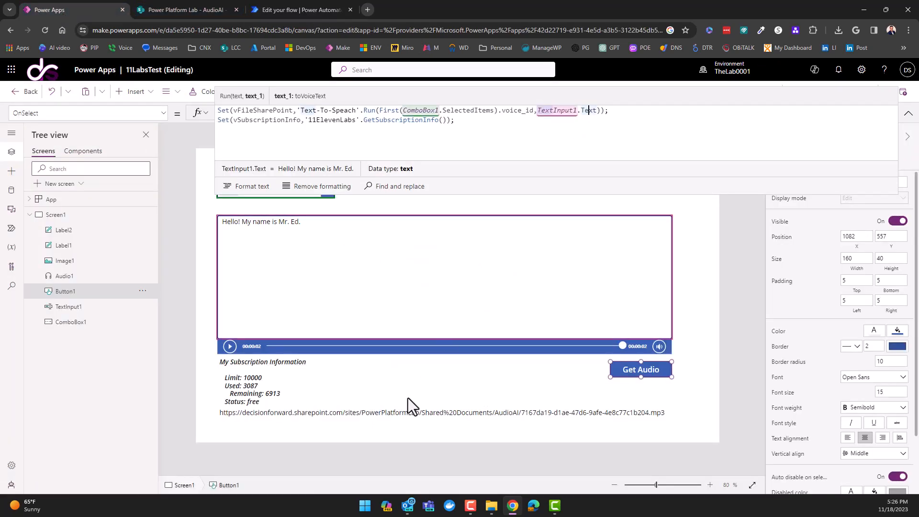
{"action": "mouse_move", "coordinate": [222, 411]}
{"action": "left_mouse_down"}
{"action": "mouse_move", "coordinate": [292, 424]}
{"action": "mouse_move", "coordinate": [220, 418]}
{"action": "left_mouse_up"}
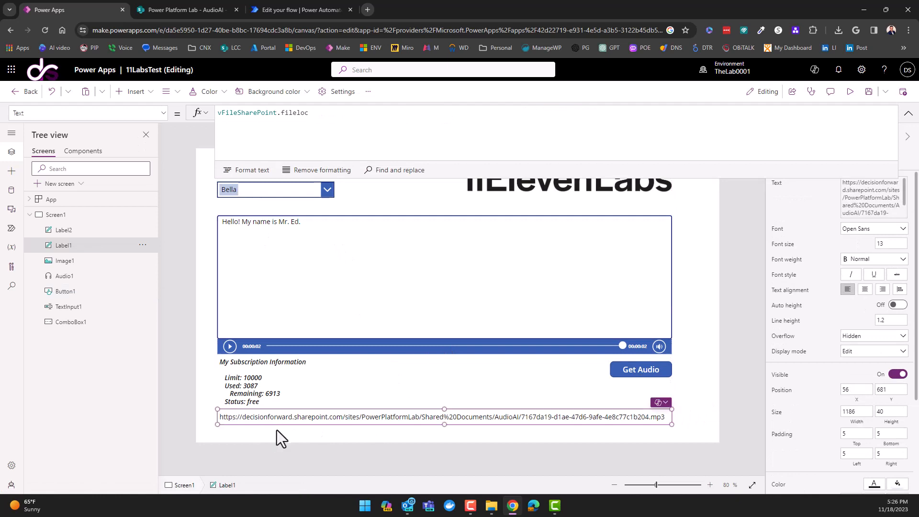
{"action": "left_click", "coordinate": [222, 352]}
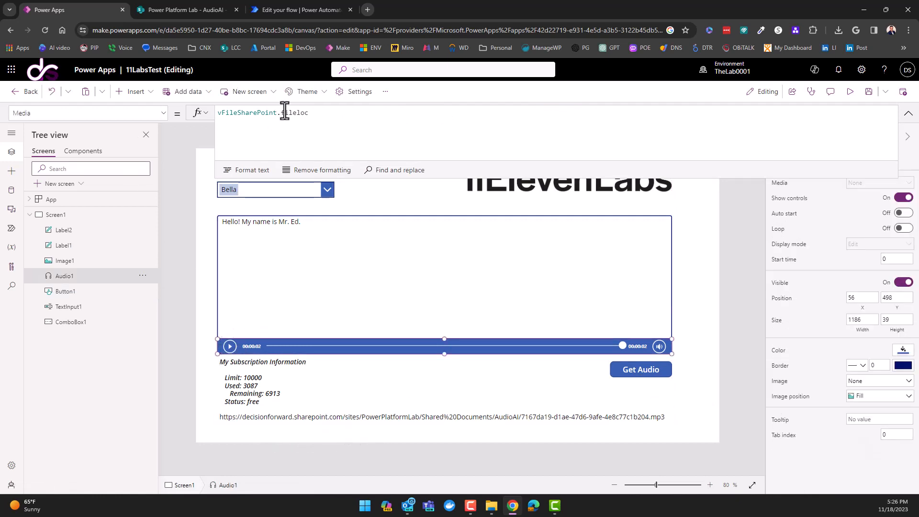
{"action": "left_click", "coordinate": [310, 113]}
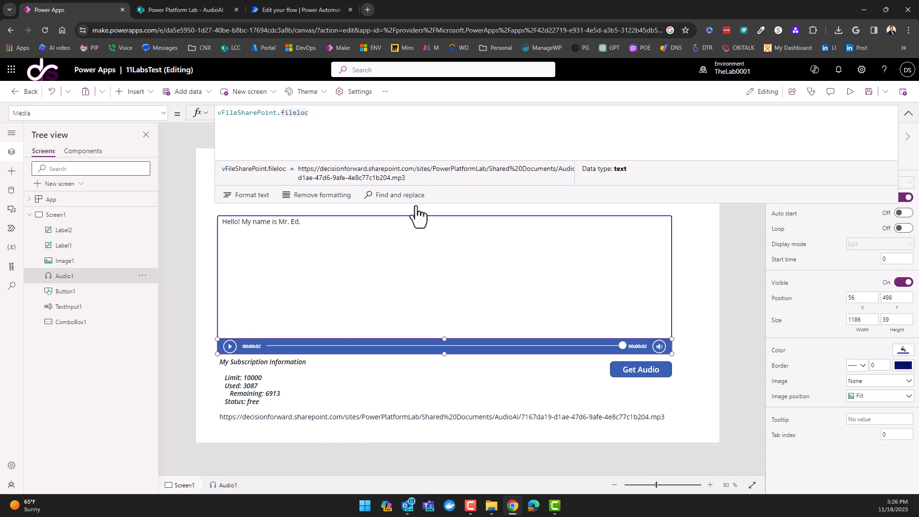
{"action": "left_click", "coordinate": [355, 416]}
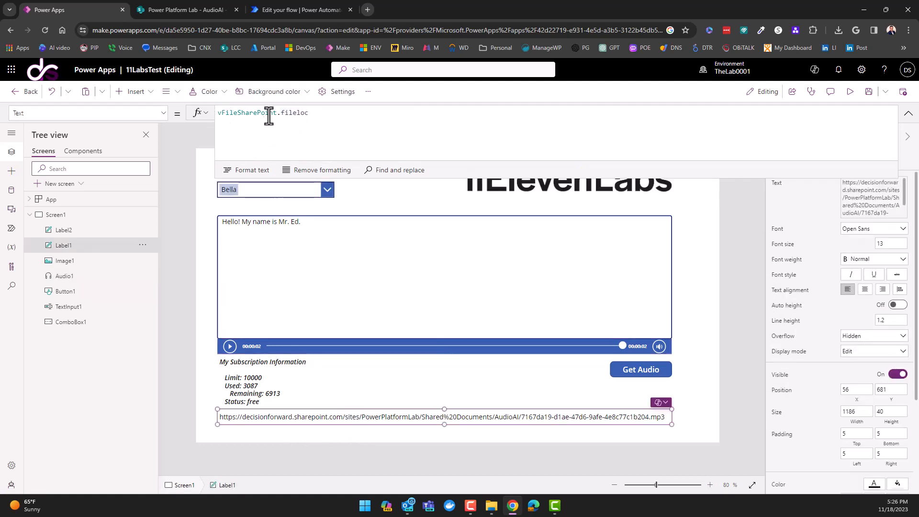
{"action": "left_click", "coordinate": [265, 347]}
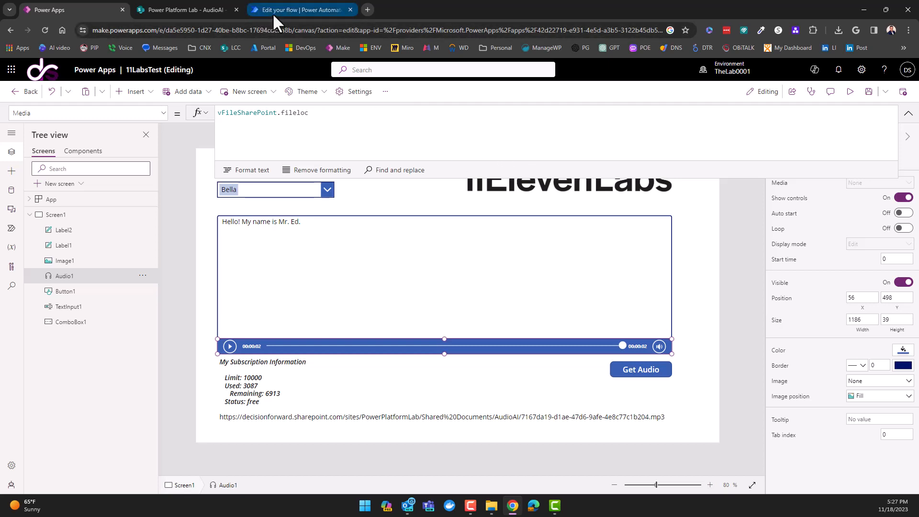
{"action": "mouse_move", "coordinate": [273, 14]}
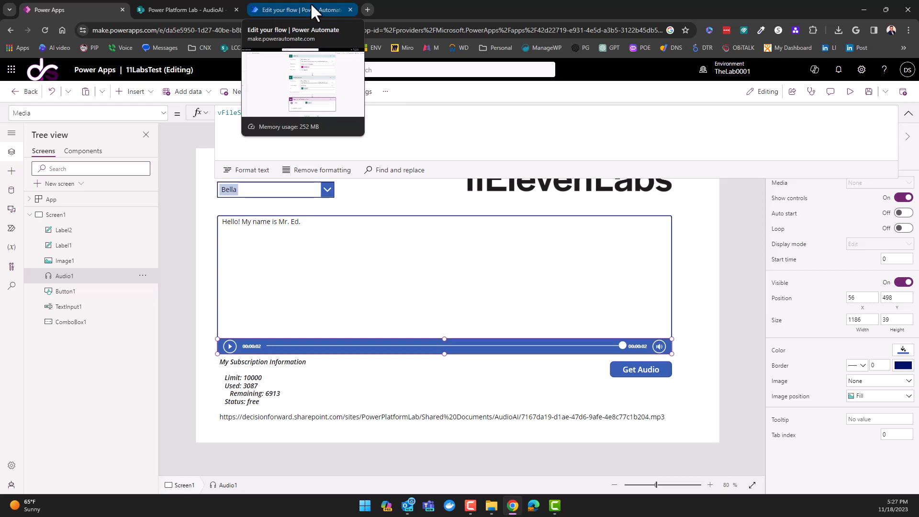
- Show the subscription information label's full Text formula, inspect its Char(13) and vSubscriptionInfo parts, and collapse the formula view
{"action": "left_click", "coordinate": [257, 385]}
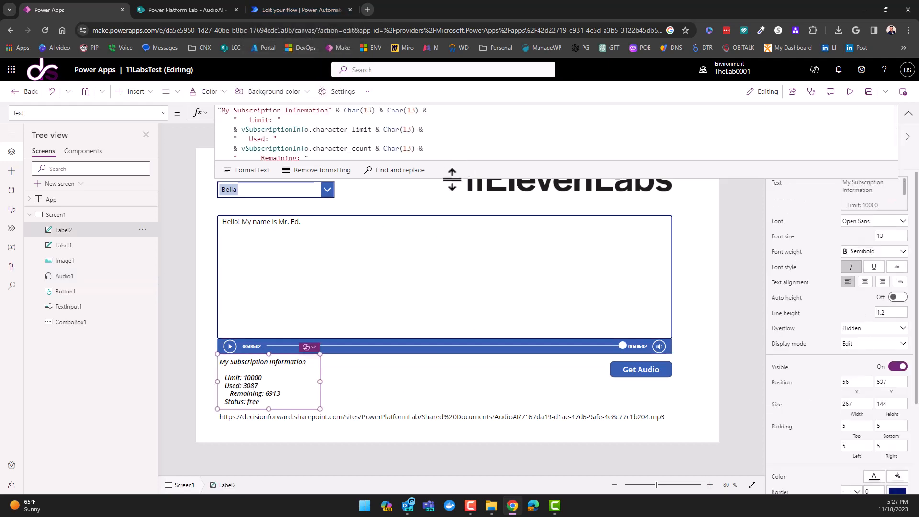
{"action": "left_click_drag", "start_coordinate": [450, 179], "coordinate": [447, 219]}
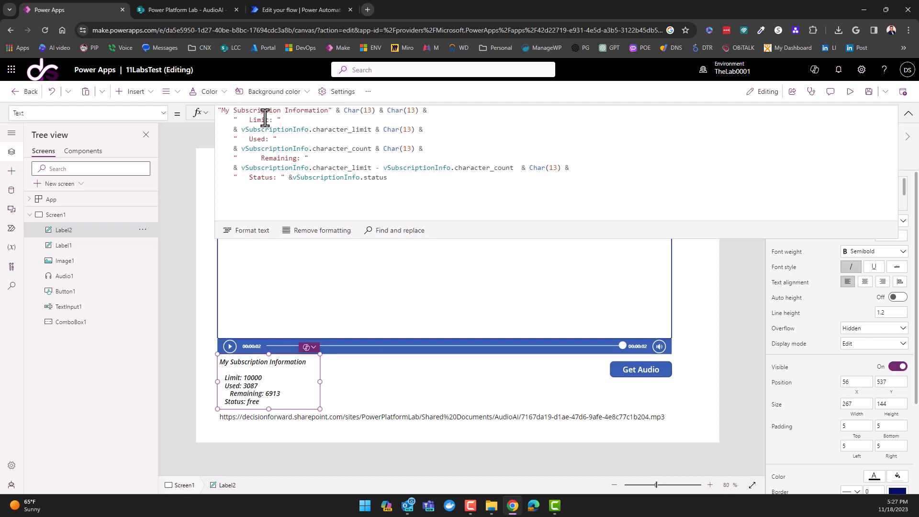
{"action": "left_click", "coordinate": [228, 110]}
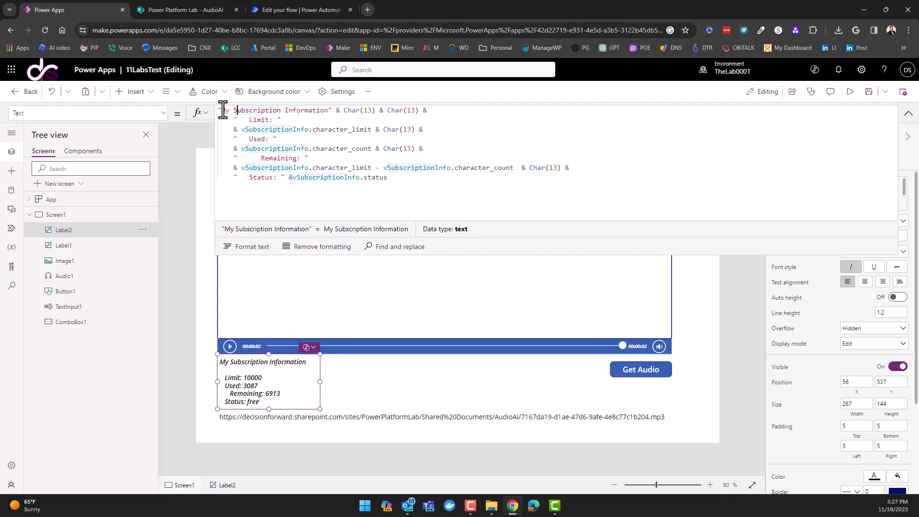
{"action": "left_click", "coordinate": [345, 110]}
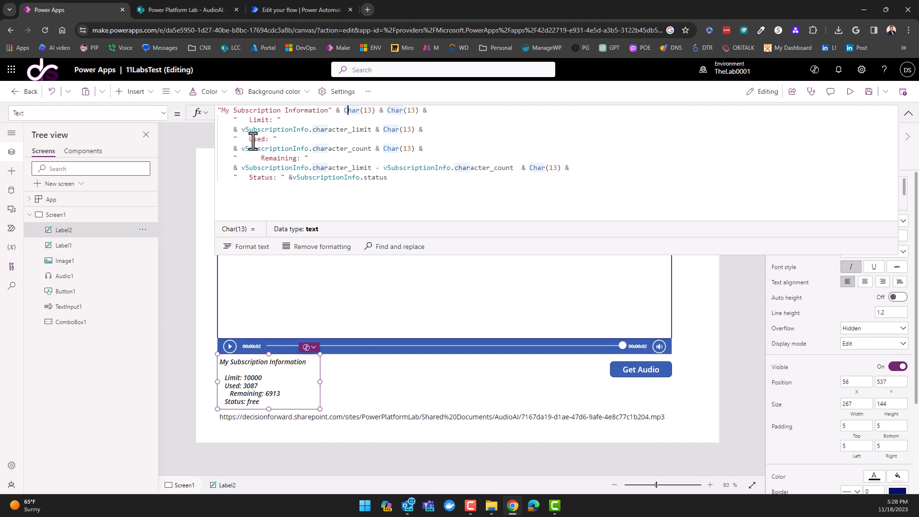
{"action": "left_click", "coordinate": [246, 129]}
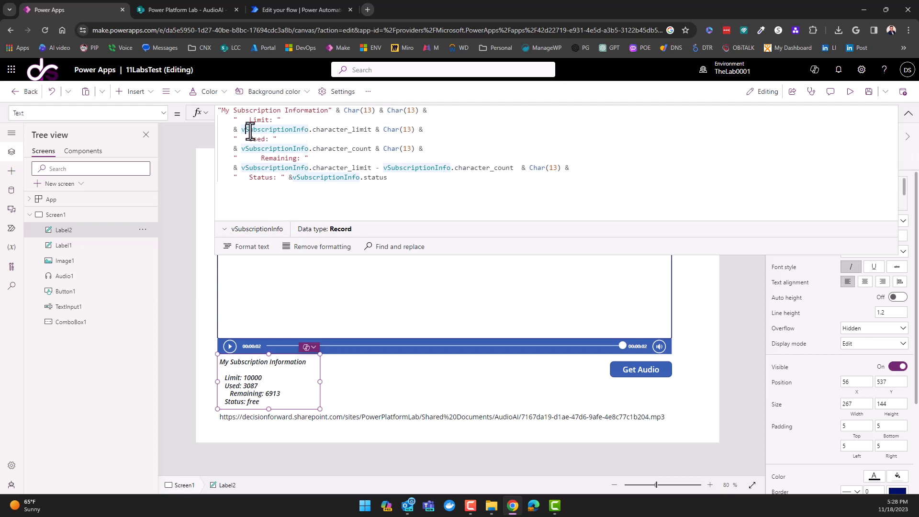
{"action": "double_click", "coordinate": [249, 129]}
{"action": "left_click", "coordinate": [909, 113]}
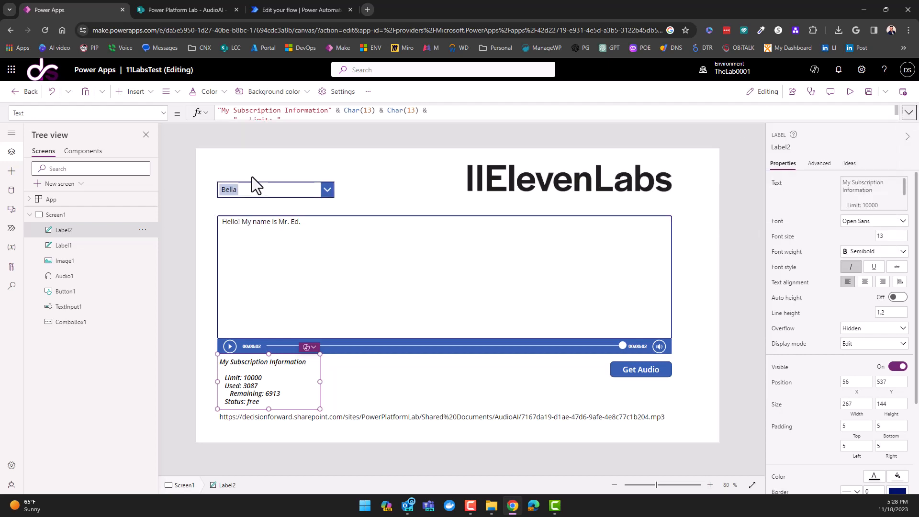
- Show the App object's OnStart formula, inspect its vSubscriptionInfo, 11ElevenLabs and GetSubscriptionInfo parts, and select the subscription information label
{"action": "left_click", "coordinate": [50, 201]}
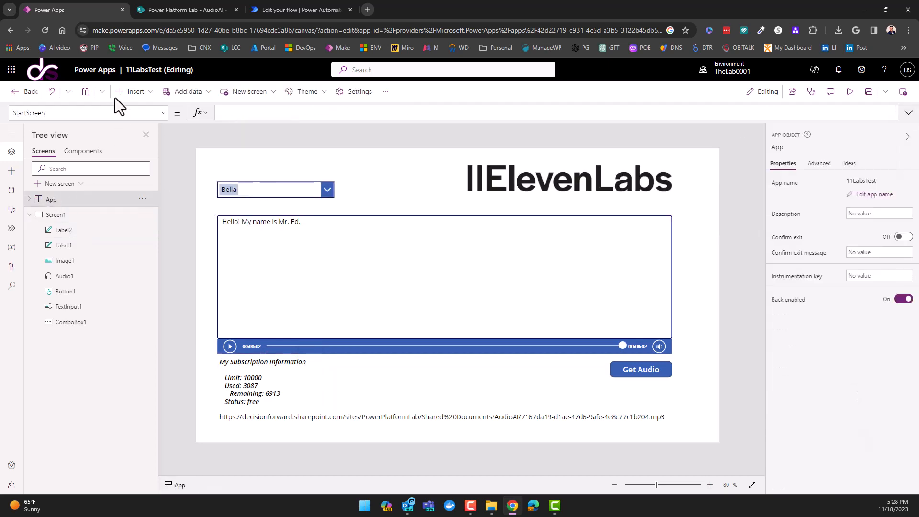
{"action": "left_click", "coordinate": [164, 114]}
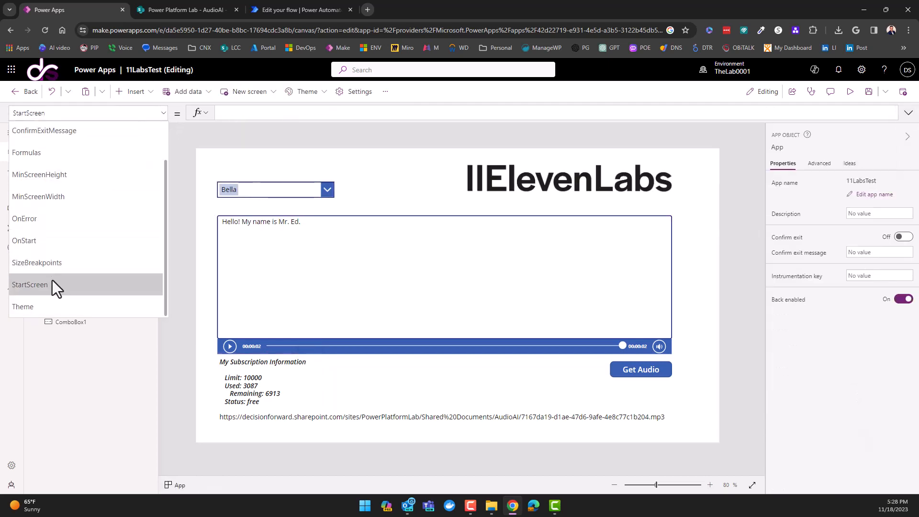
{"action": "left_click", "coordinate": [37, 239]}
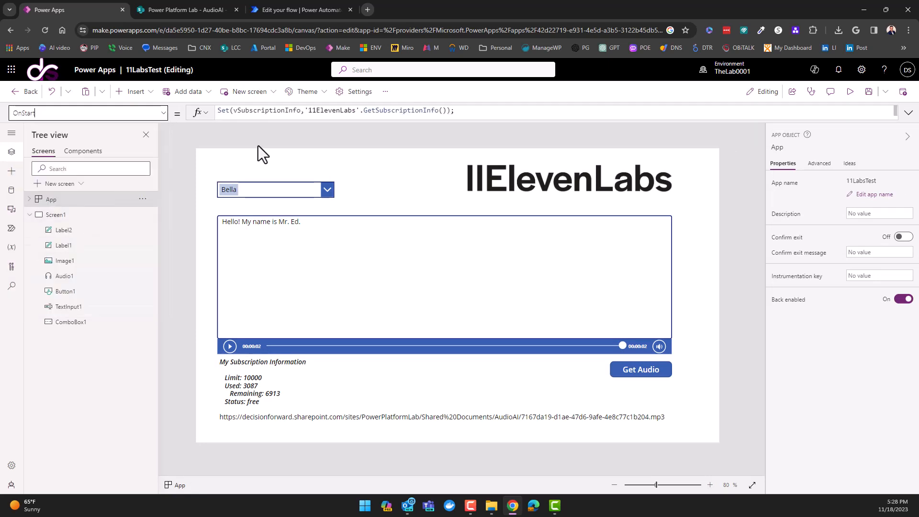
{"action": "double_click", "coordinate": [246, 111]}
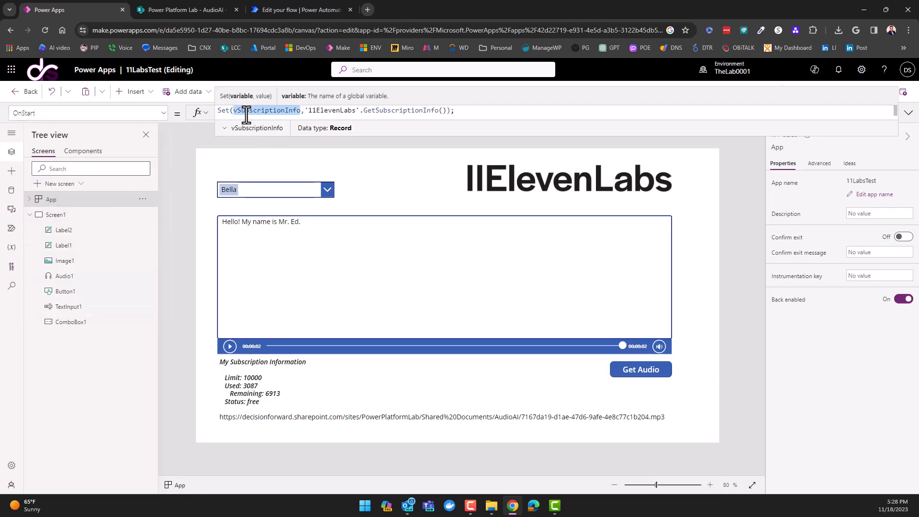
{"action": "double_click", "coordinate": [327, 111]}
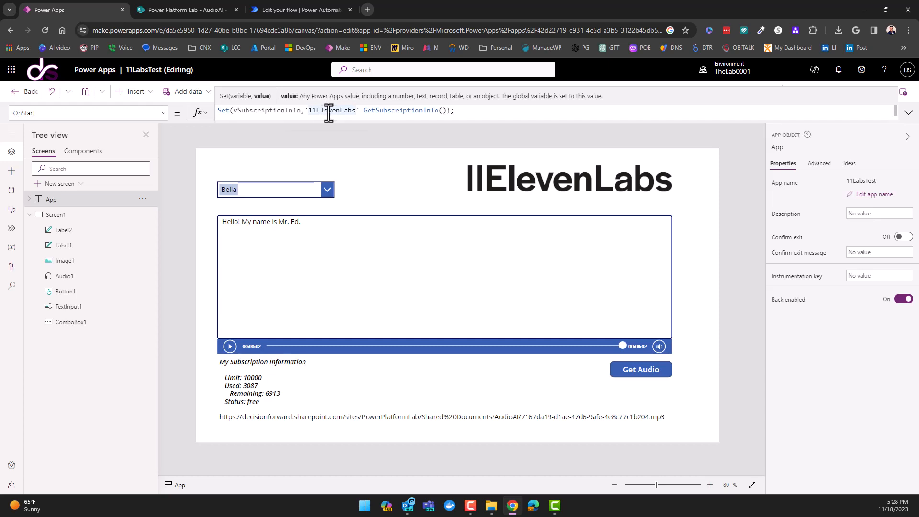
{"action": "double_click", "coordinate": [365, 111]}
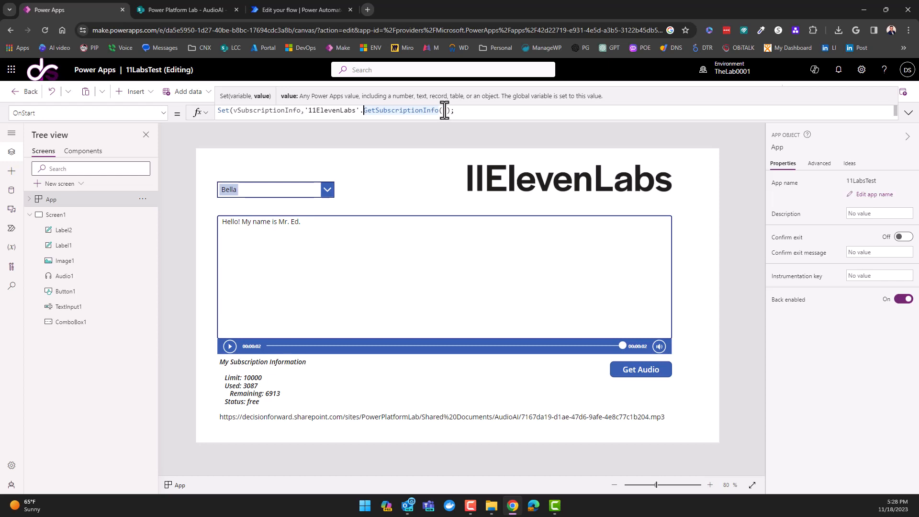
{"action": "left_click", "coordinate": [242, 386]}
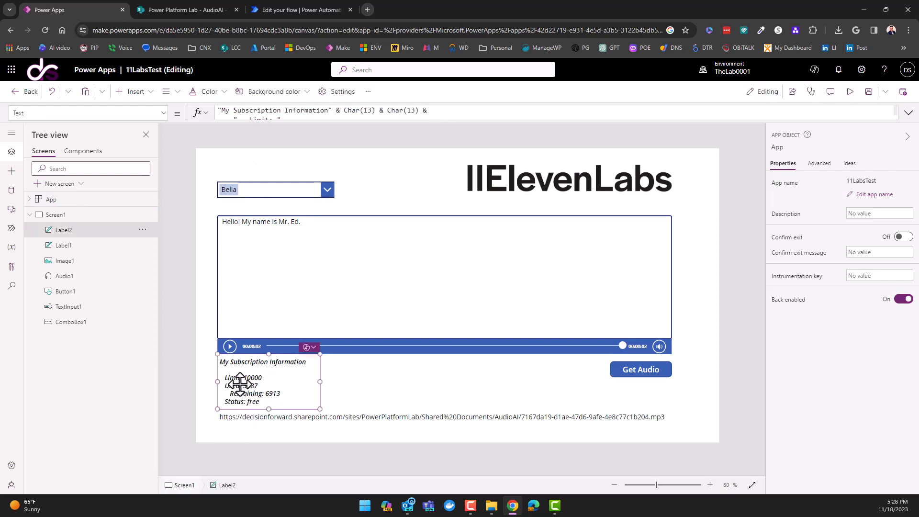
- Expand the Get Audio button's OnSelect formula and inspect the line that sets vSubscriptionInfo after the Text-To-Speach run
{"action": "left_click", "coordinate": [638, 371]}
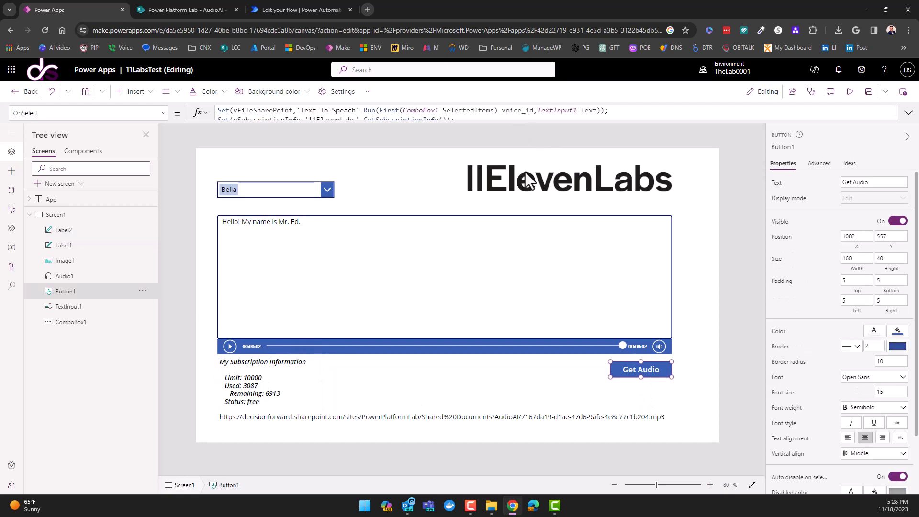
{"action": "left_click_drag", "start_coordinate": [502, 119], "coordinate": [510, 148]}
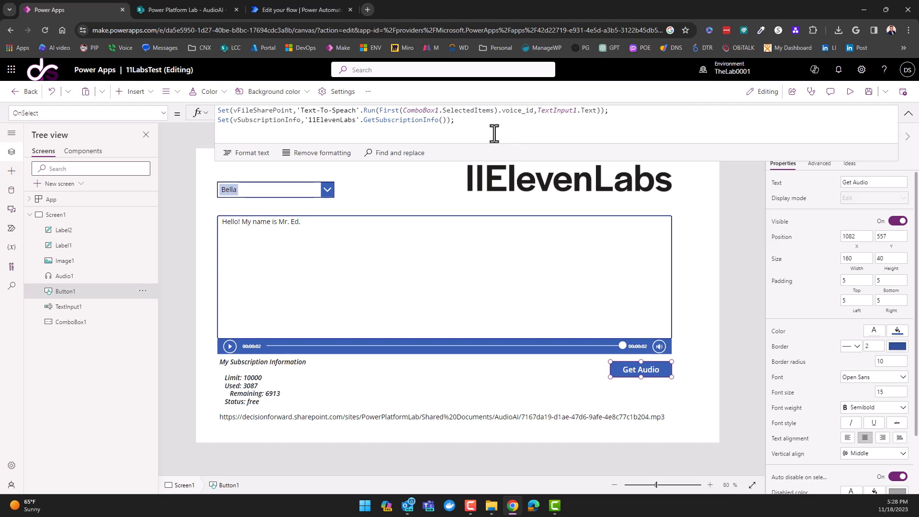
{"action": "left_click", "coordinate": [252, 124]}
{"action": "double_click", "coordinate": [251, 121]}
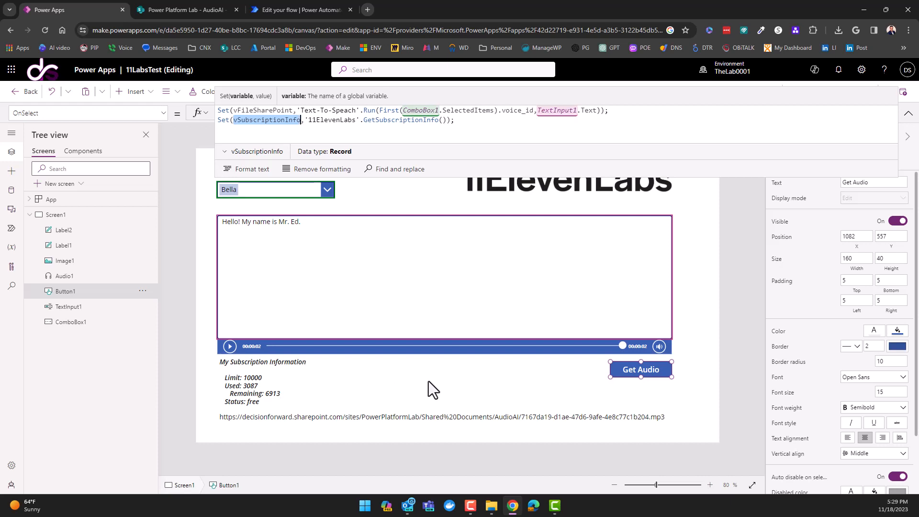
{"action": "left_click", "coordinate": [551, 386]}
{"action": "left_click", "coordinate": [626, 372]}
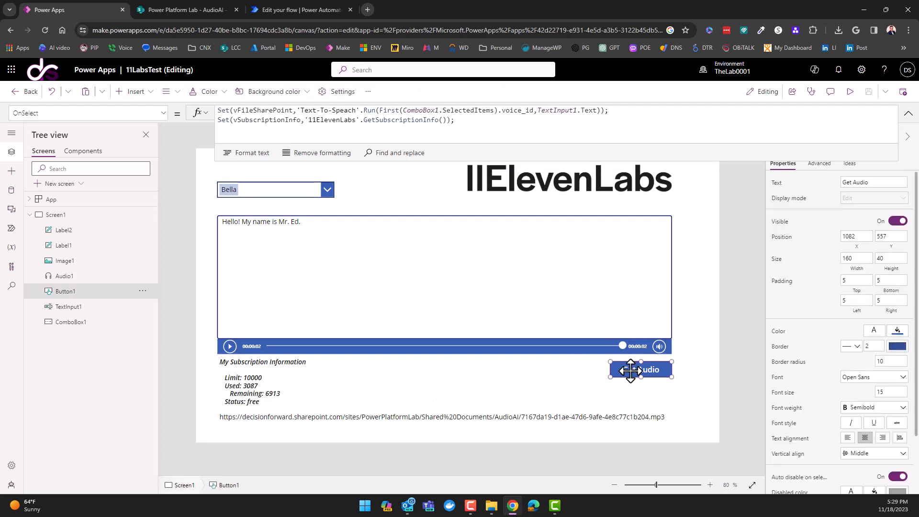